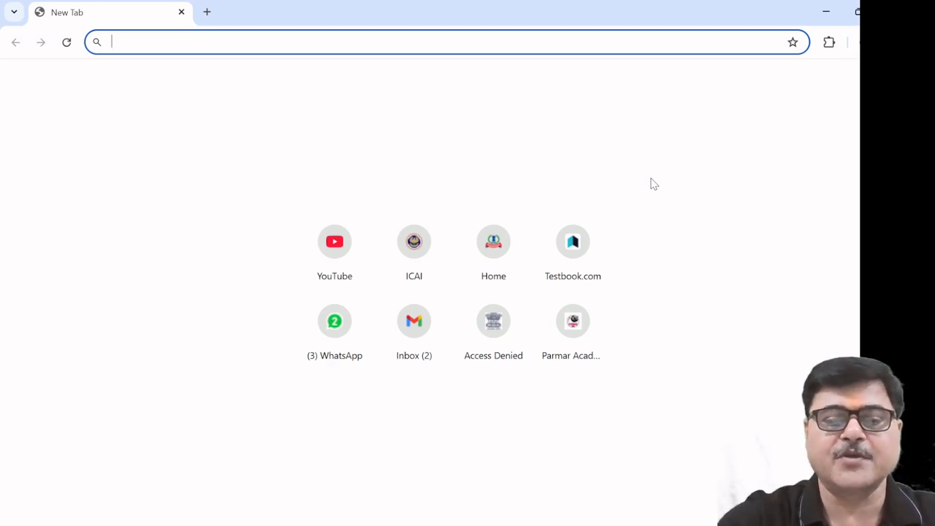
# Load incometax.gov.in/iec/foportal in Chrome from the address bar autocomplete
pyautogui.write('in')
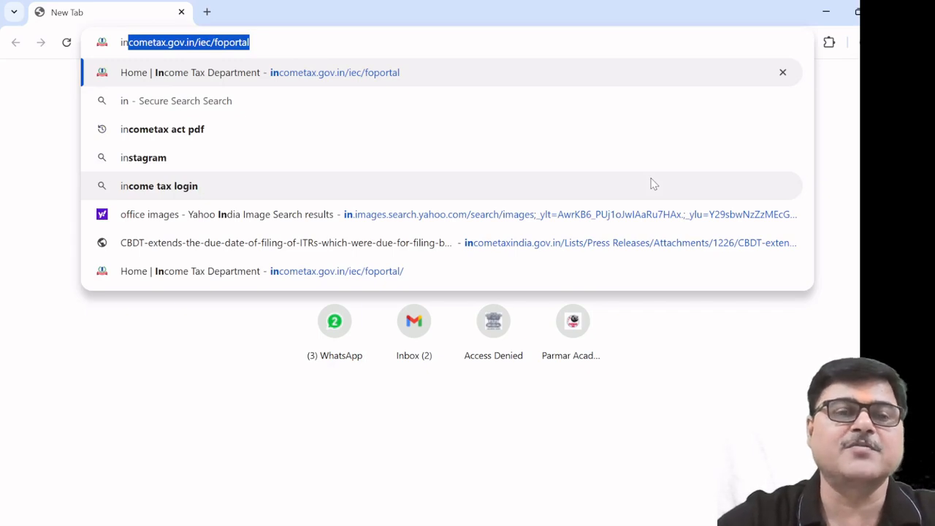
pyautogui.press('Return')
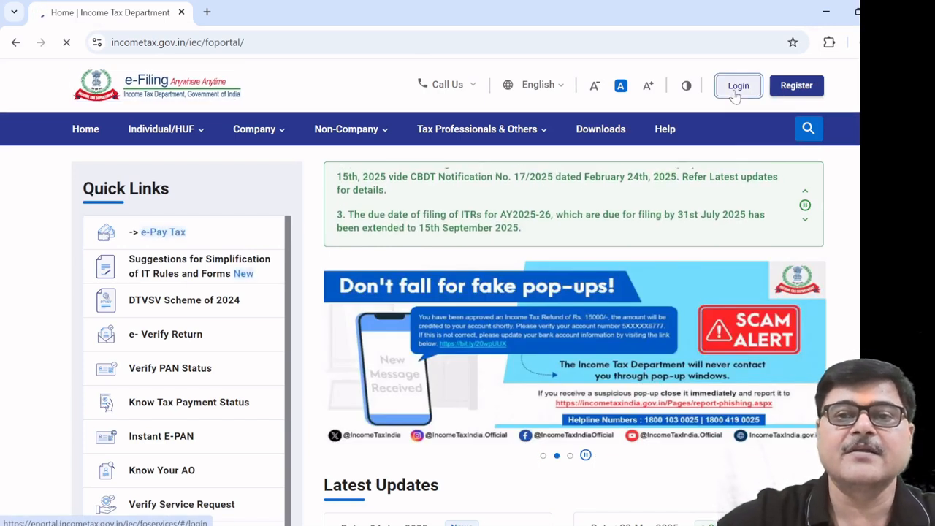
# Log in with the PAN as user ID, confirming the secure access message and entering the password
pyautogui.click(736, 87)
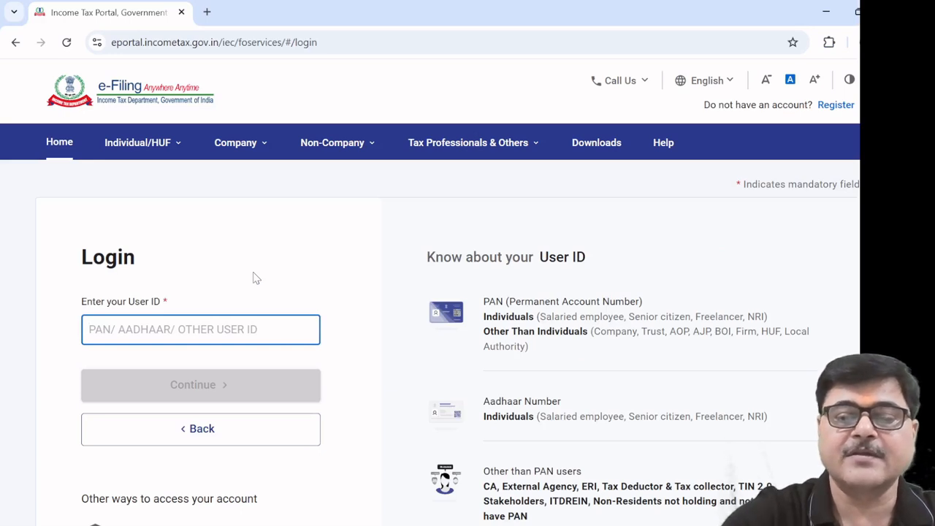
pyautogui.click(188, 386)
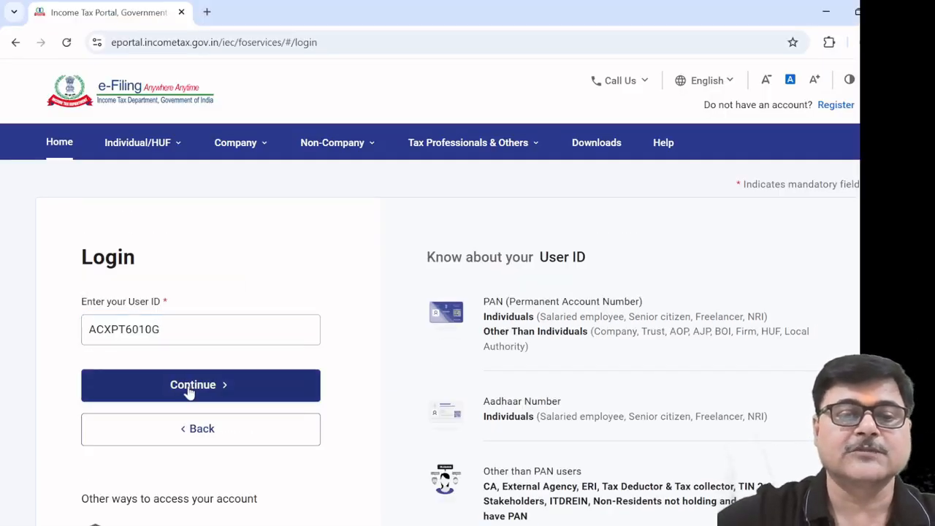
pyautogui.click(89, 391)
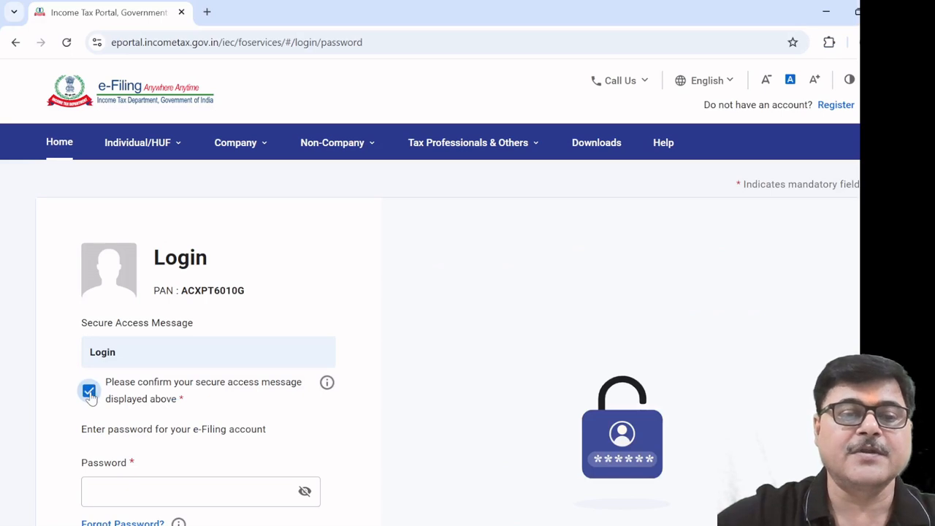
pyautogui.scroll(-2, 241, 422)
pyautogui.click(197, 349)
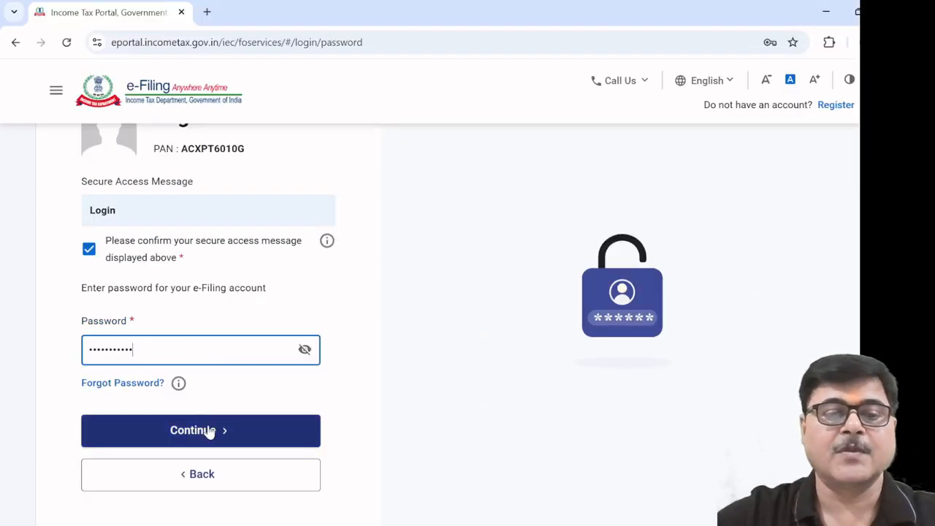
pyautogui.click(209, 430)
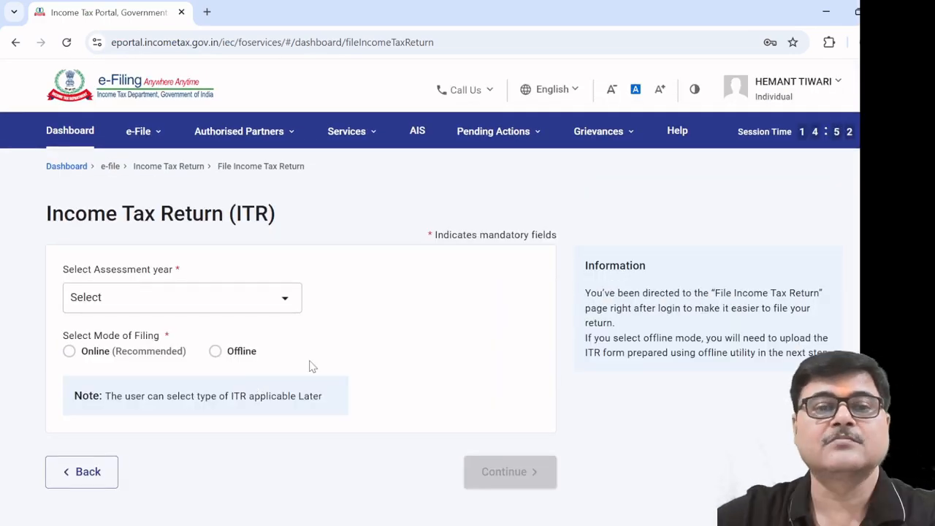
# Start a new online filing for assessment year 2025-26 with Individual status
pyautogui.click(288, 300)
pyautogui.click(195, 367)
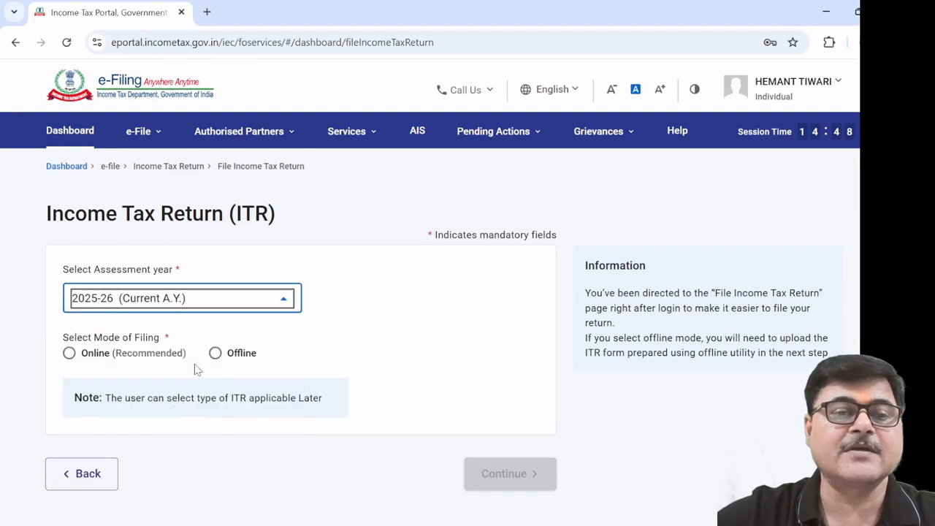
pyautogui.click(68, 355)
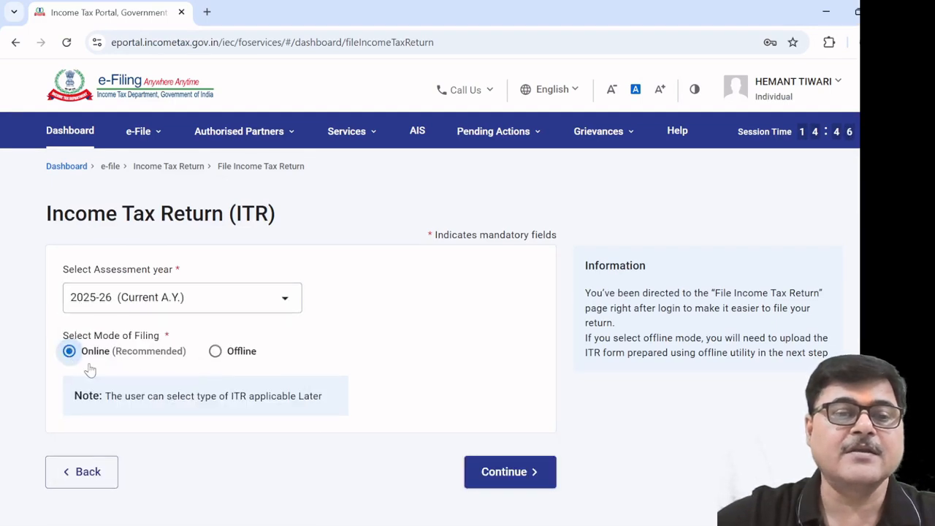
pyautogui.click(490, 474)
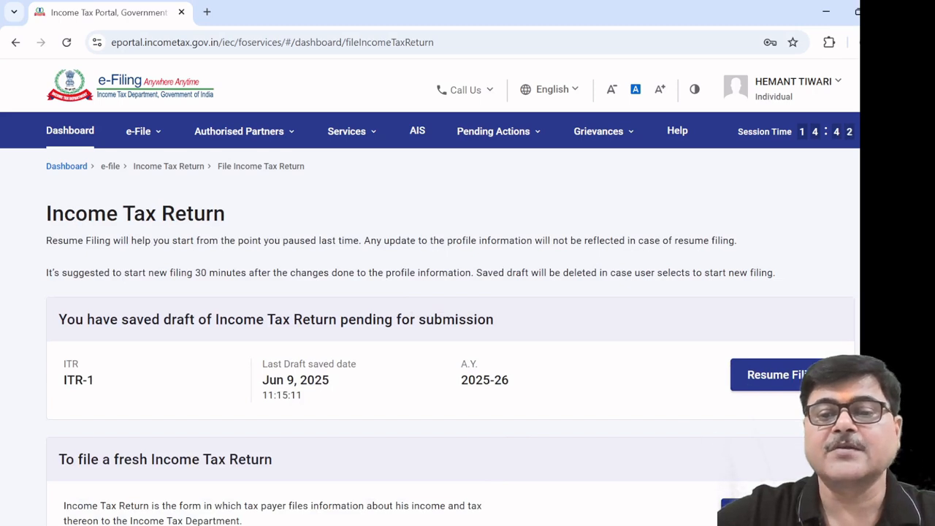
pyautogui.click(759, 512)
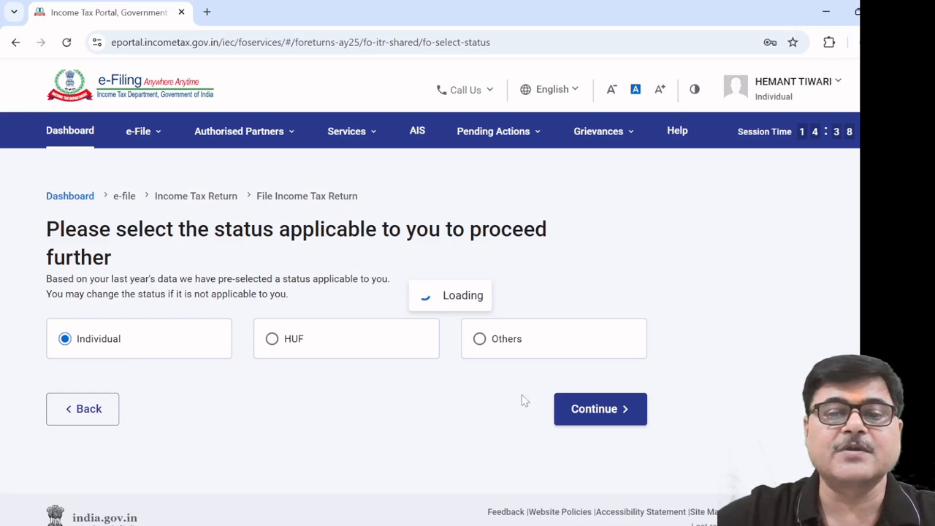
pyautogui.click(589, 416)
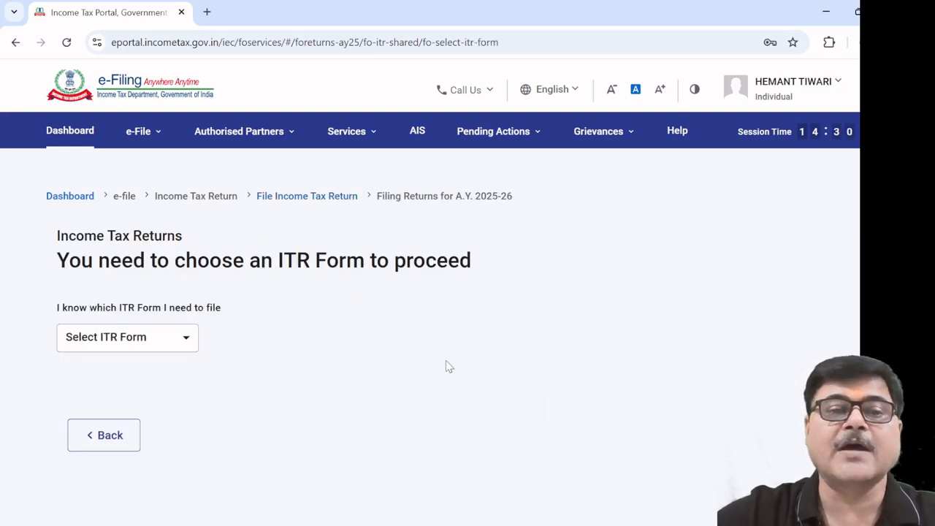
# Pick ITR - 1 from the Select ITR Form list and proceed with it
pyautogui.scroll(-1, 444, 369)
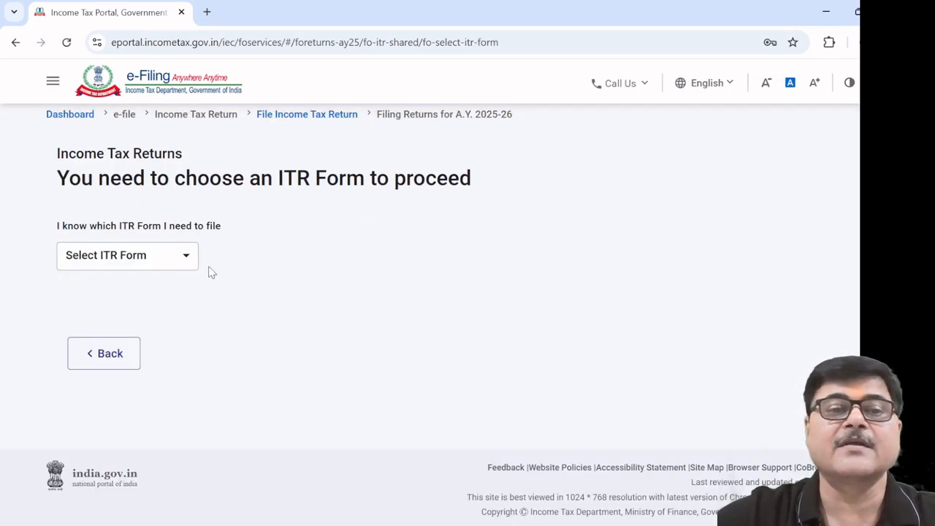
pyautogui.click(190, 258)
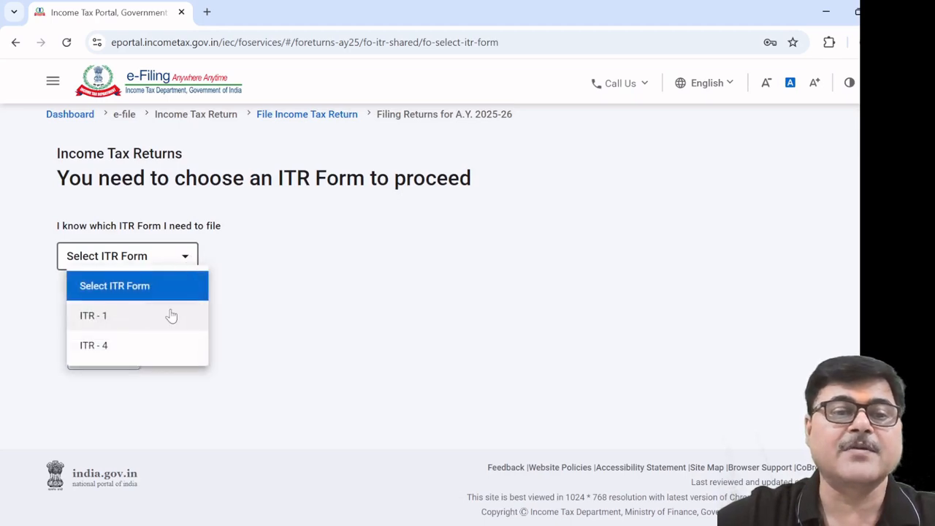
pyautogui.click(171, 315)
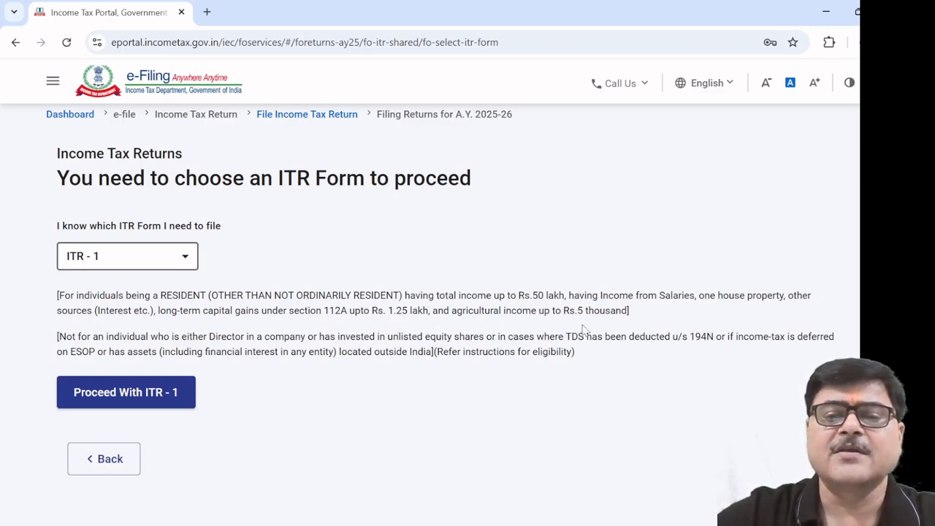
pyautogui.click(154, 400)
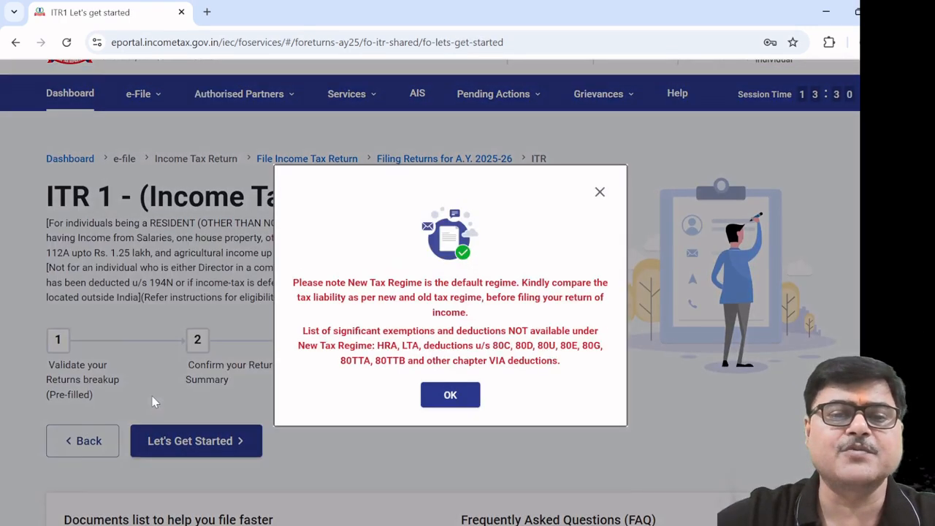
# Dismiss the regime and pre-fill notices, keep the first filing reason, and open Personal Information
pyautogui.click(452, 400)
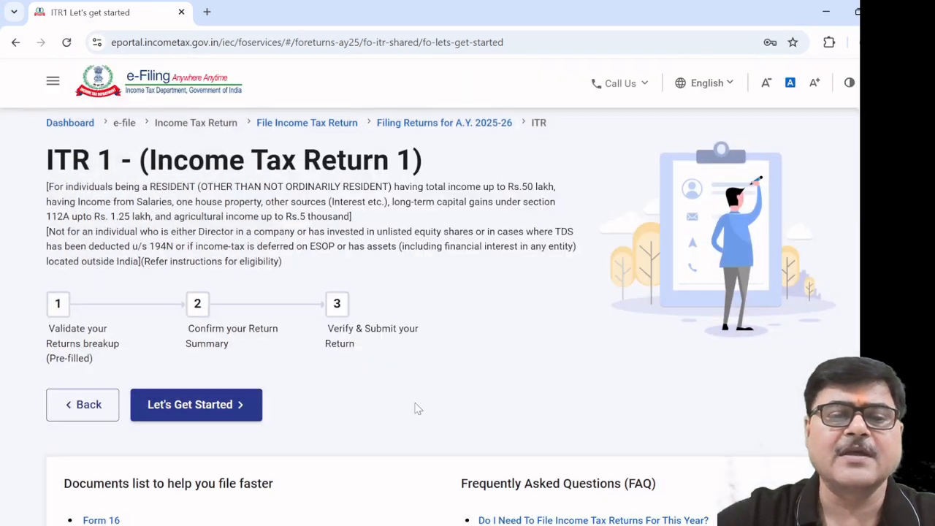
pyautogui.click(197, 406)
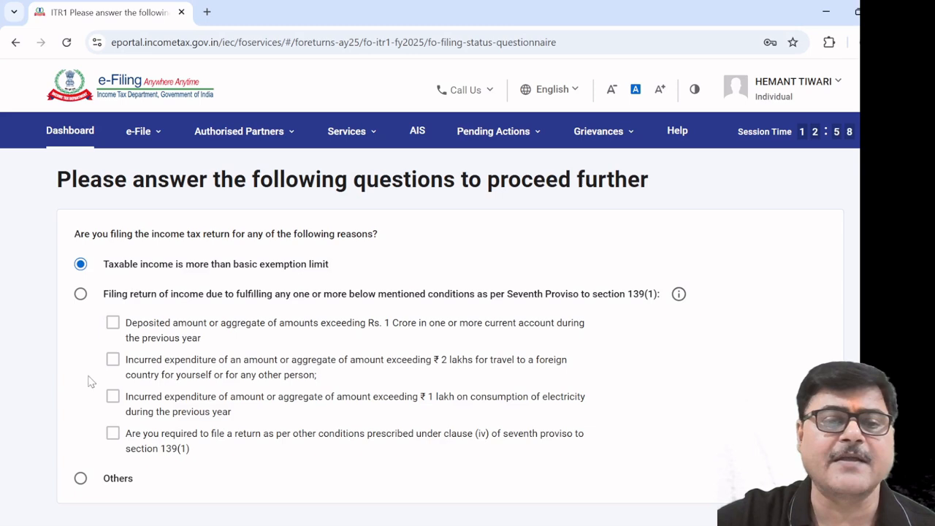
pyautogui.scroll(-2, 159, 349)
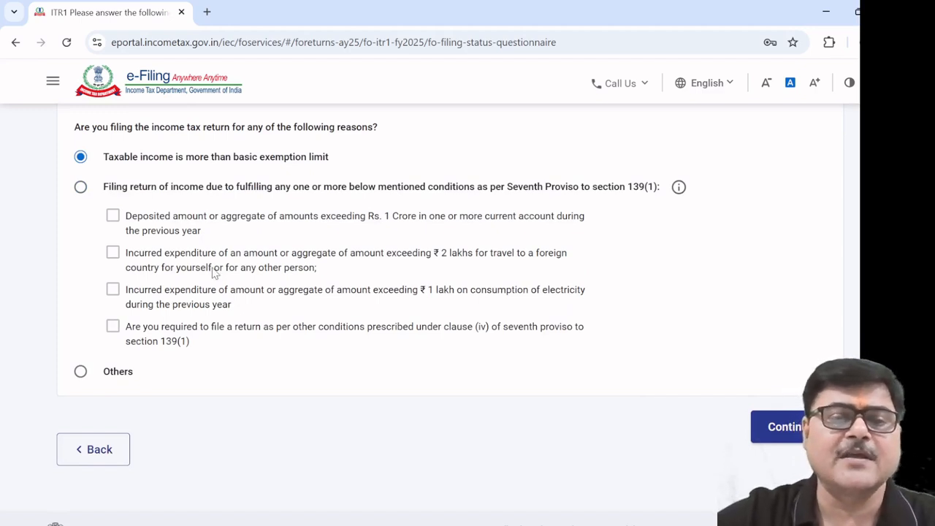
pyautogui.click(783, 428)
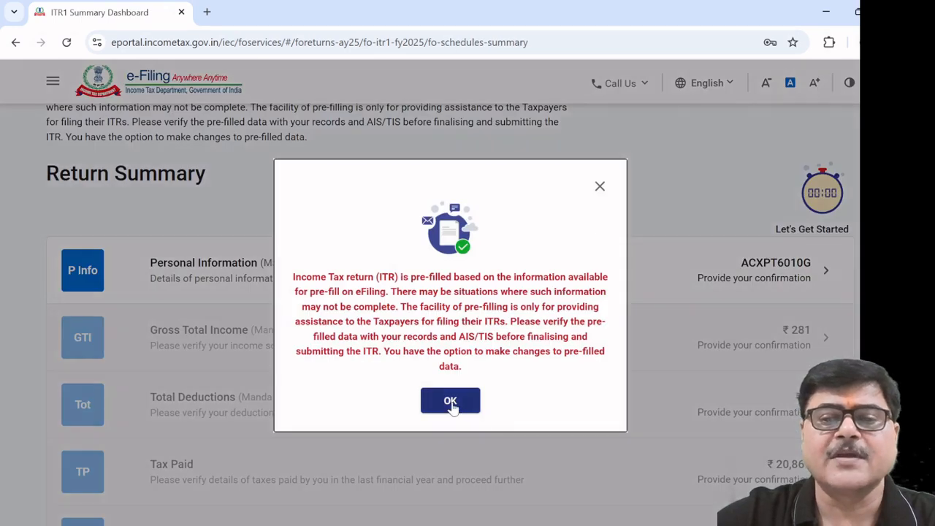
pyautogui.click(450, 401)
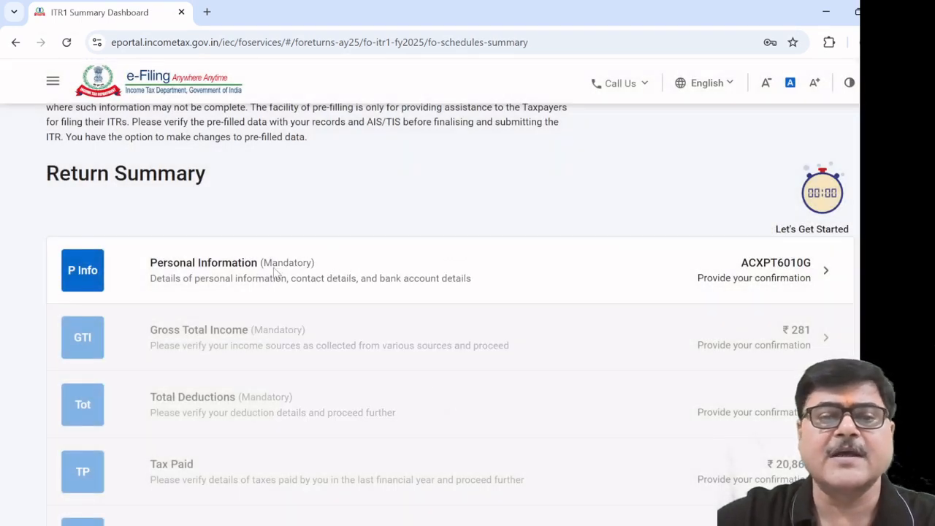
pyautogui.click(248, 282)
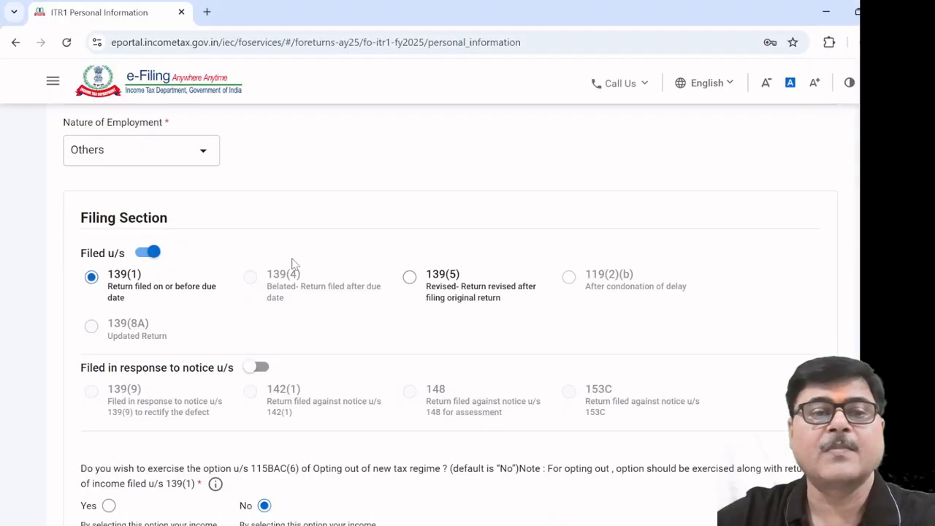
pyautogui.click(204, 156)
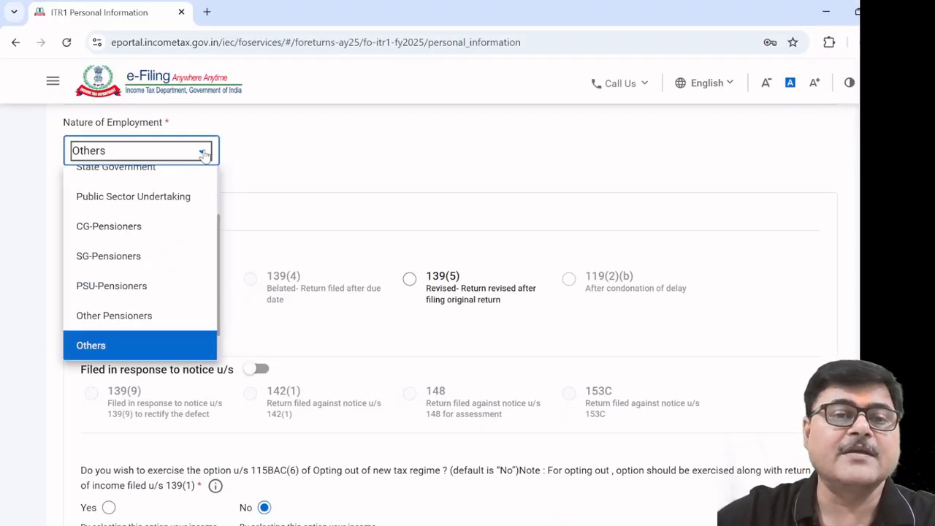
pyautogui.scroll(5, 198, 202)
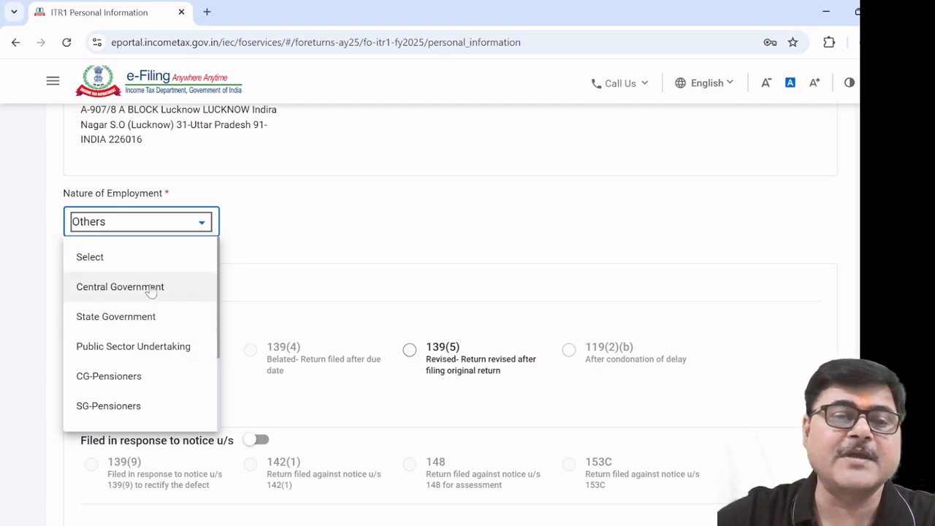
pyautogui.scroll(-1, 153, 354)
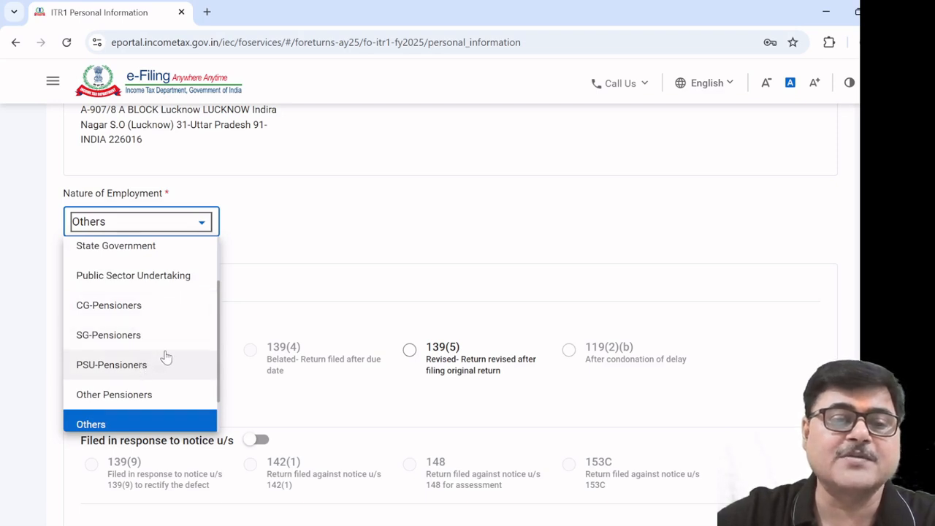
pyautogui.scroll(-1, 167, 356)
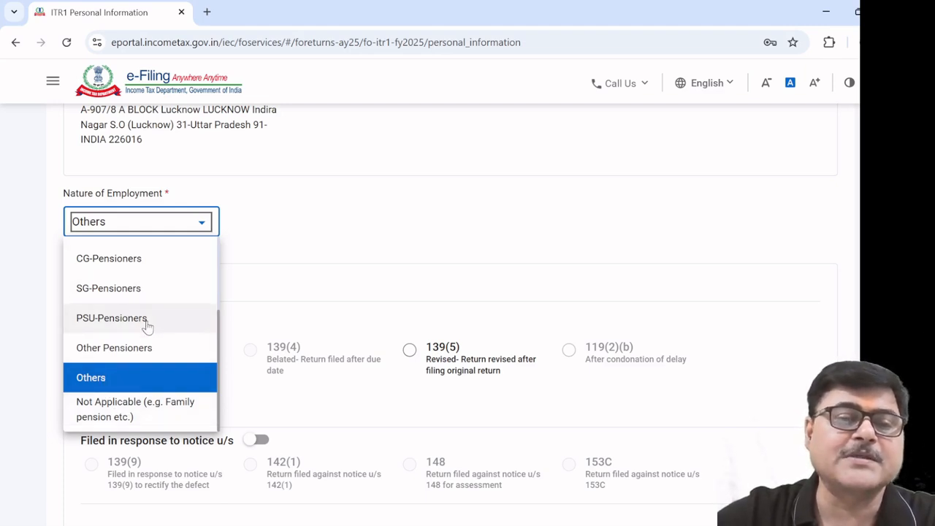
pyautogui.click(115, 385)
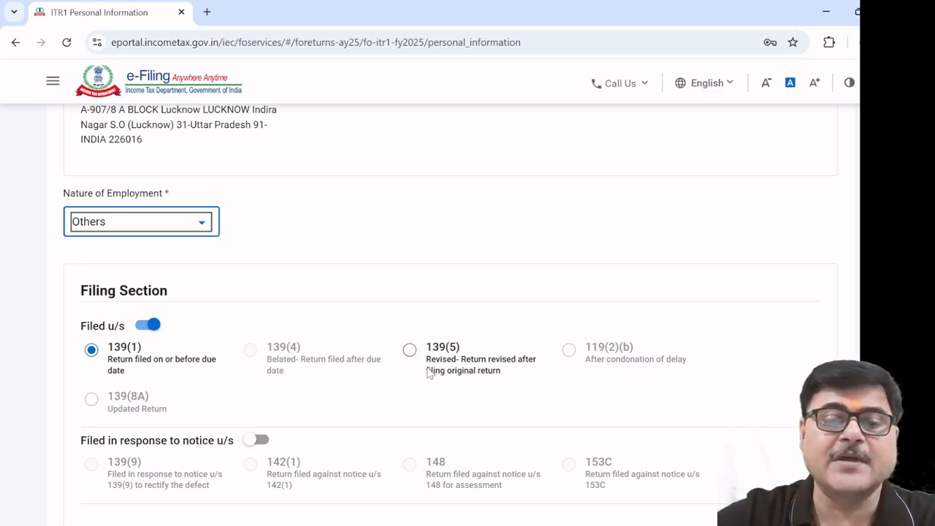
pyautogui.scroll(-1, 403, 375)
pyautogui.scroll(-2, 404, 375)
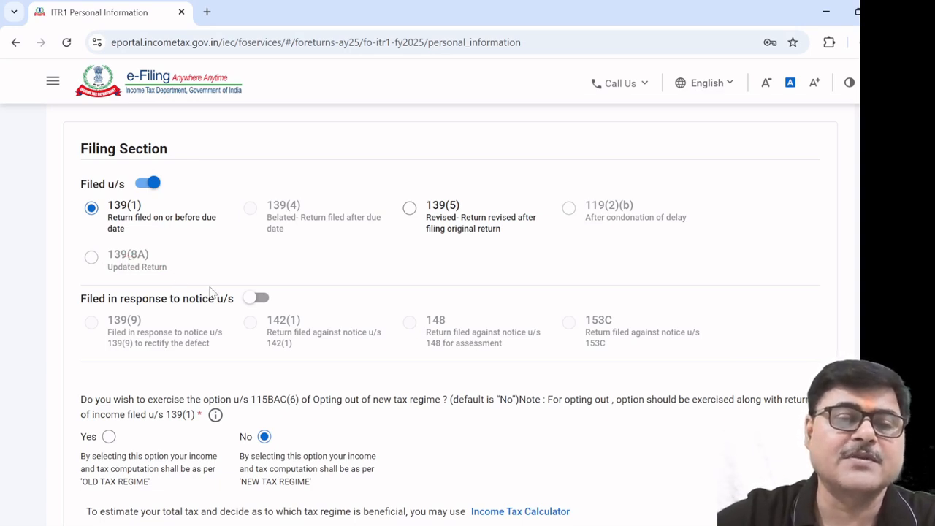
# Answer Yes to the 115BAC(6) opt-out to choose the old tax regime
pyautogui.scroll(-1, 210, 290)
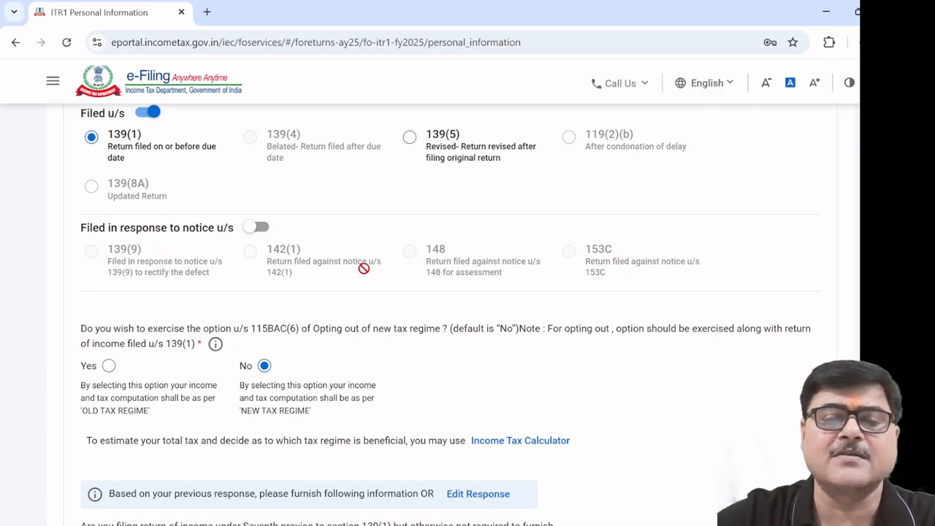
pyautogui.scroll(-1, 364, 268)
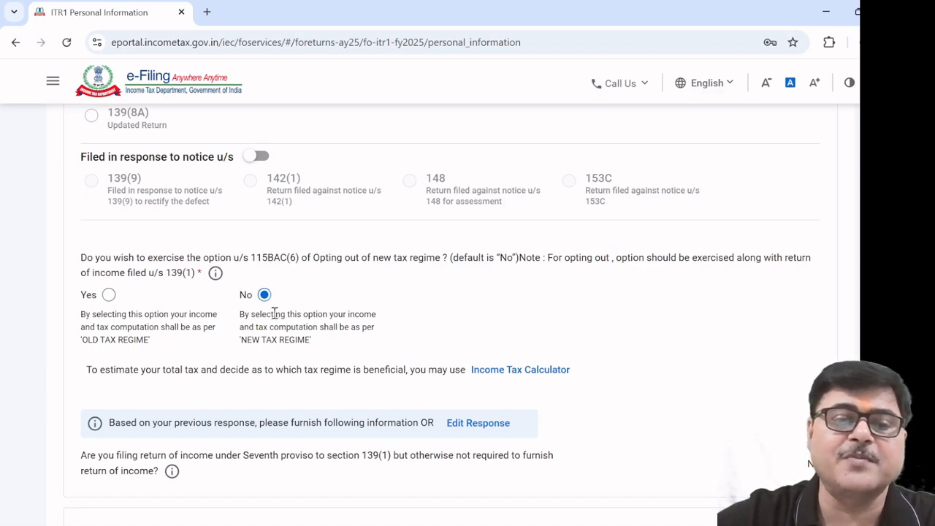
pyautogui.click(109, 295)
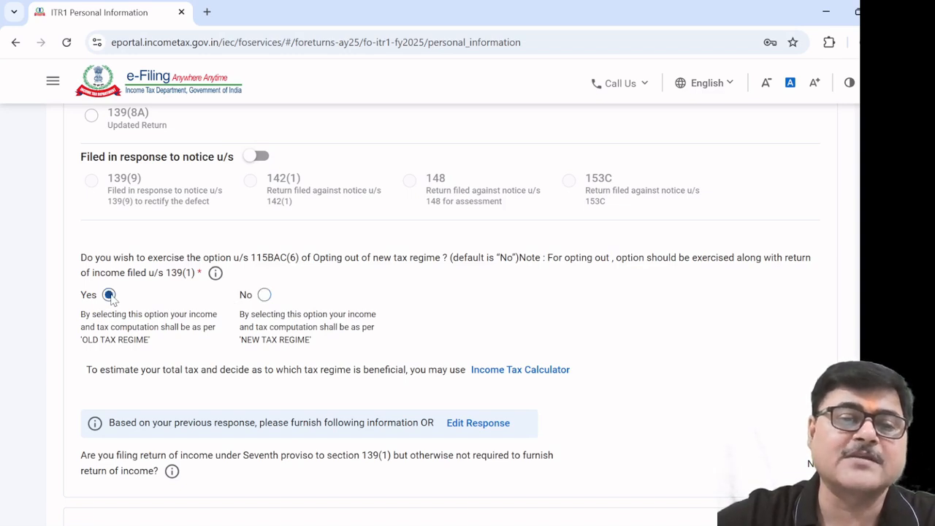
pyautogui.scroll(-1, 319, 337)
pyautogui.scroll(-2, 319, 338)
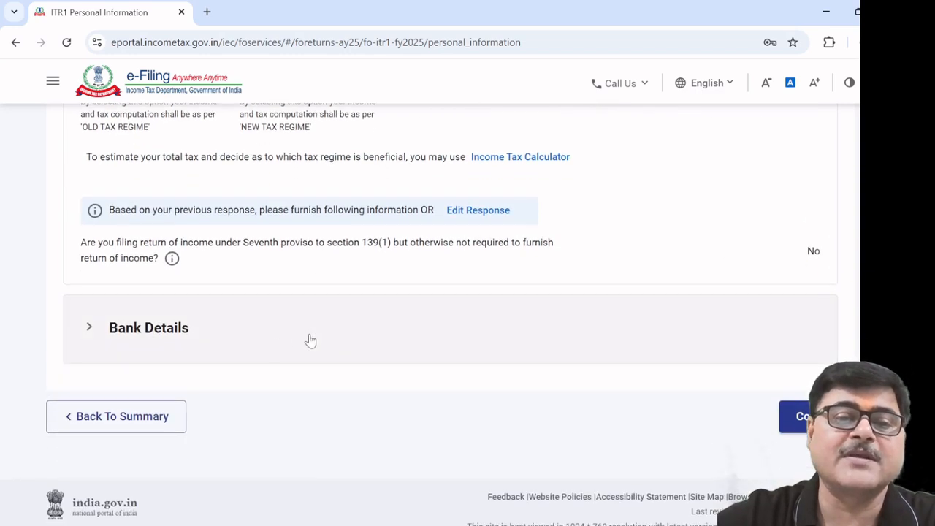
# Check the validated refund account under Bank Details, then confirm Personal Information
pyautogui.click(168, 335)
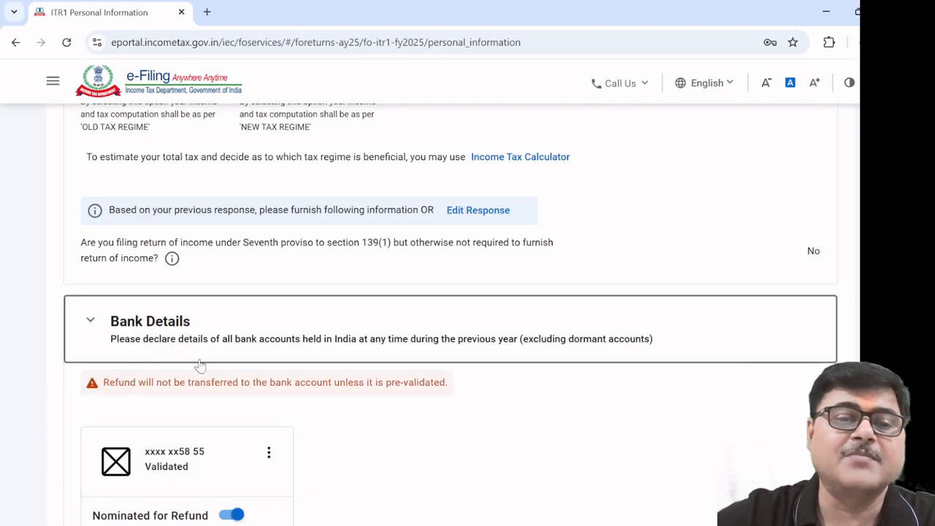
pyautogui.scroll(-2, 299, 419)
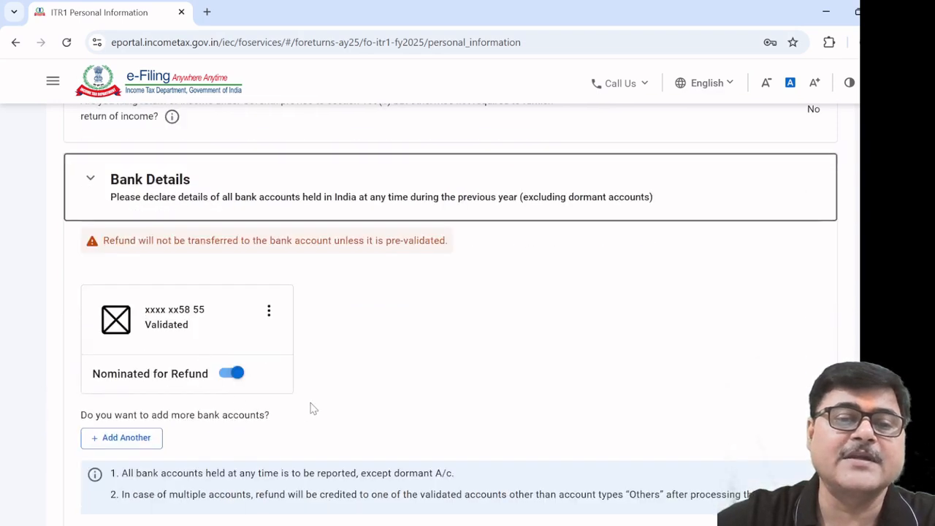
pyautogui.scroll(-1, 311, 409)
pyautogui.scroll(-1, 310, 408)
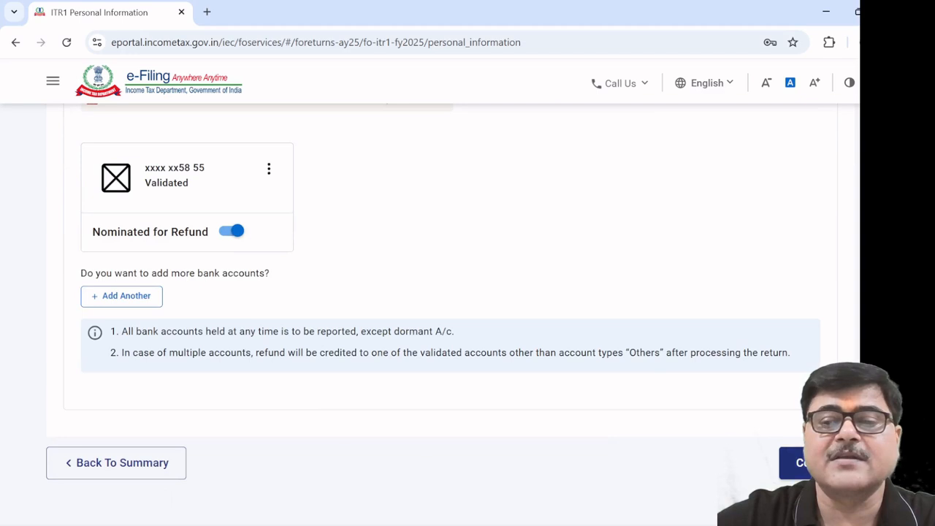
pyautogui.scroll(-1, 712, 447)
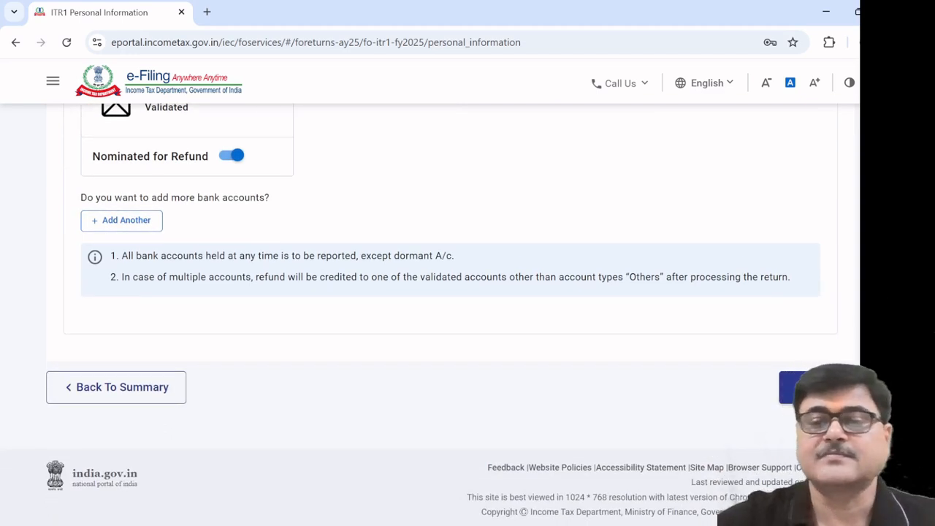
pyautogui.click(815, 388)
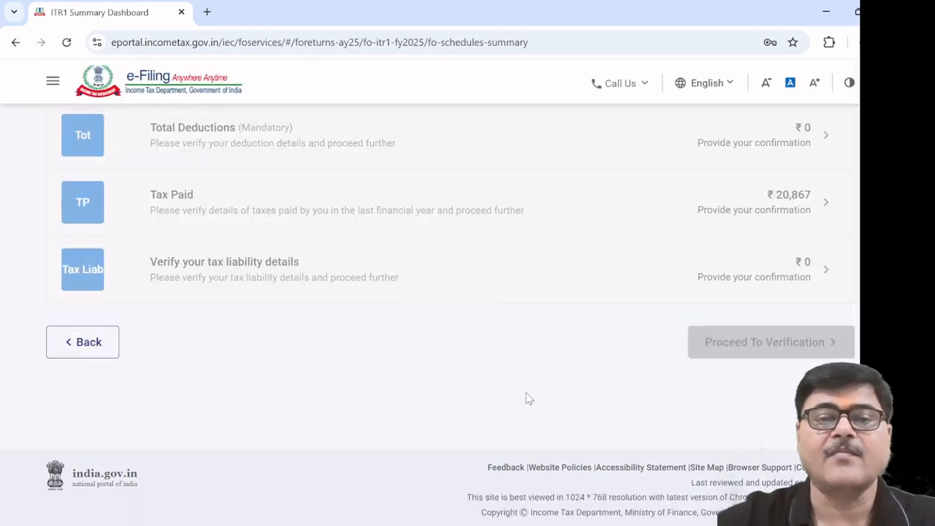
# Open the Gross Total Income row on the Return Summary
pyautogui.scroll(2, 527, 396)
pyautogui.scroll(1, 532, 396)
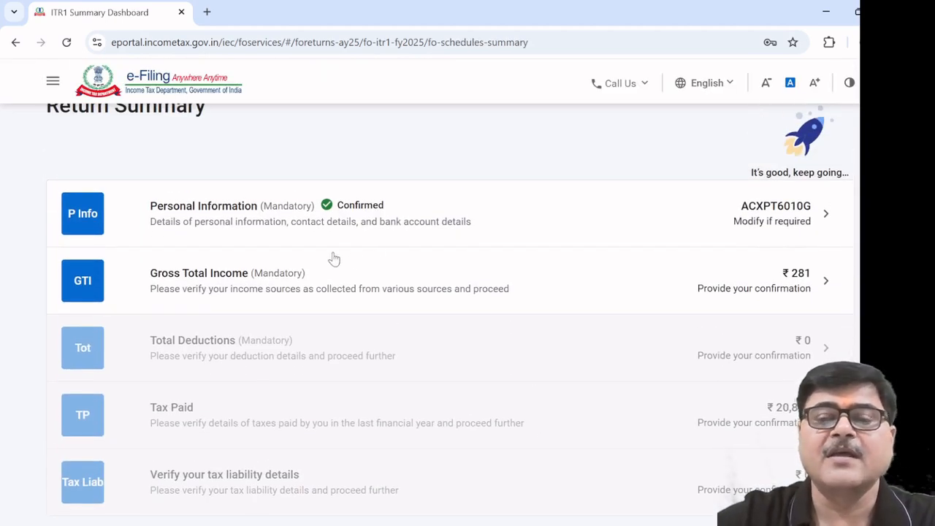
pyautogui.click(235, 285)
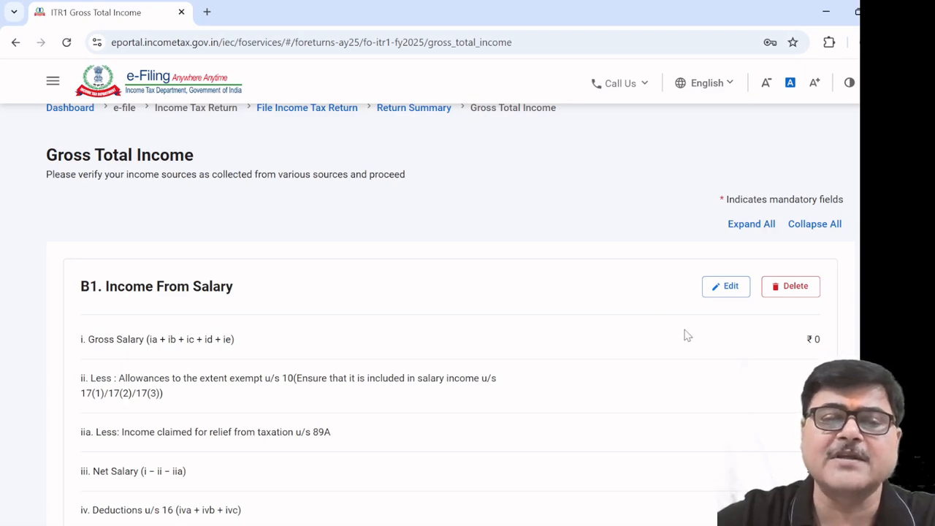
# Enter 760000 as salary under section 17(1), leaving 17(2) and 17(3) at 0
pyautogui.click(730, 287)
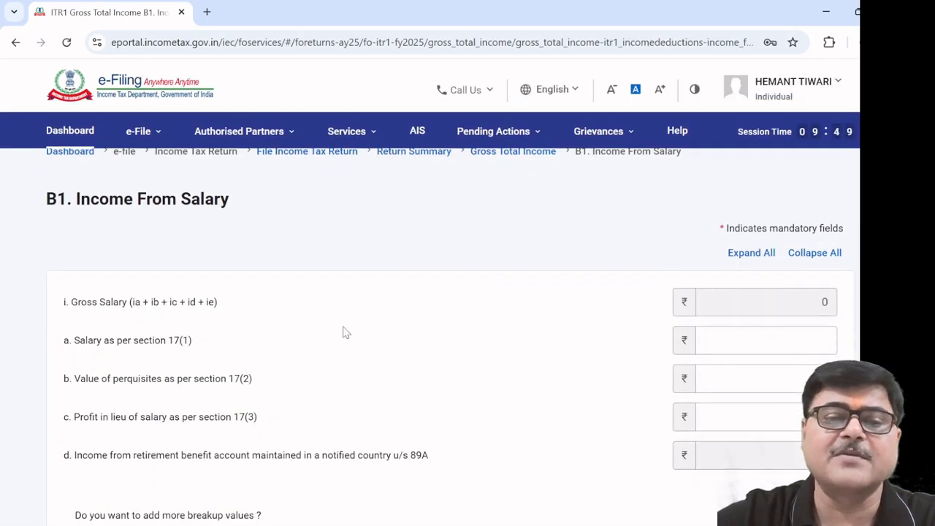
pyautogui.click(761, 352)
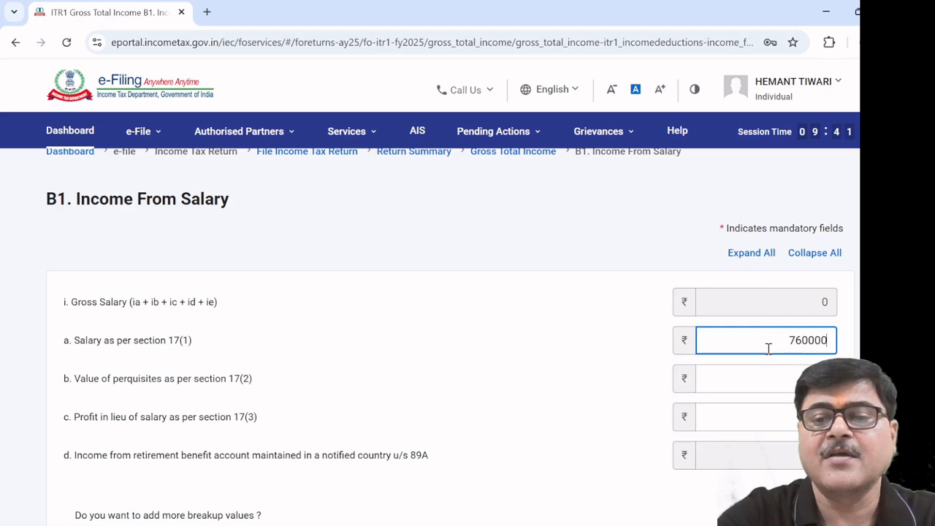
pyautogui.click(632, 363)
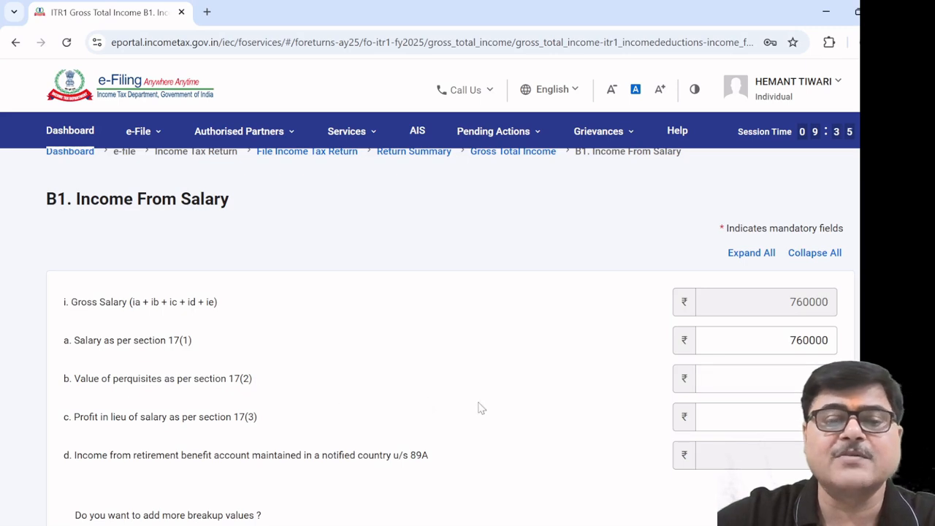
pyautogui.click(746, 379)
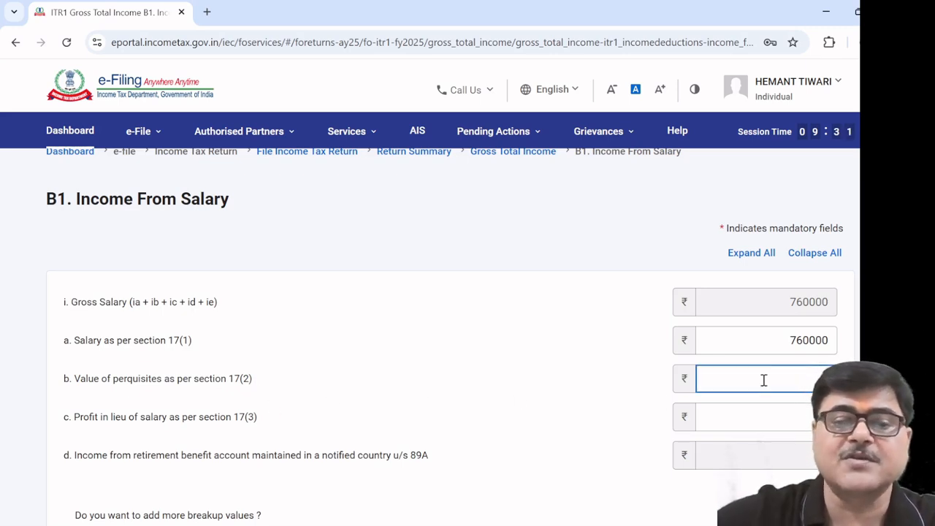
pyautogui.click(796, 419)
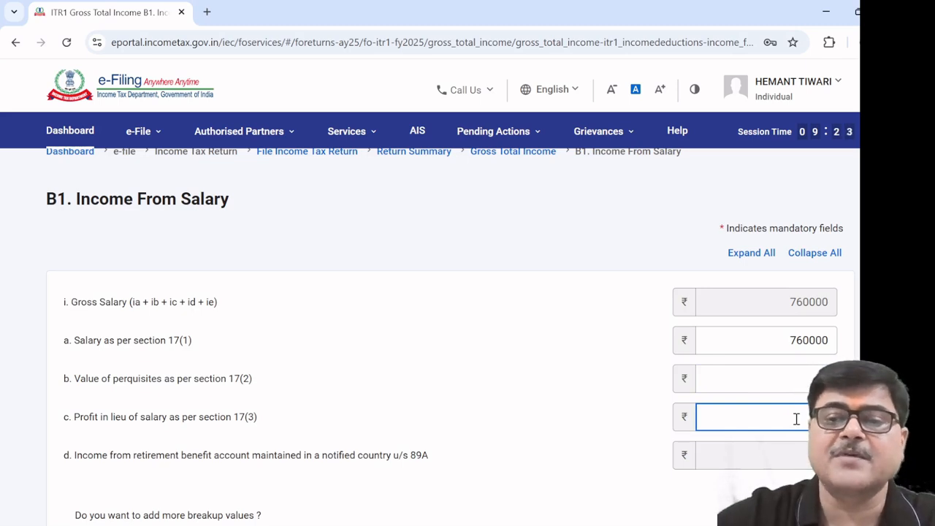
pyautogui.click(541, 395)
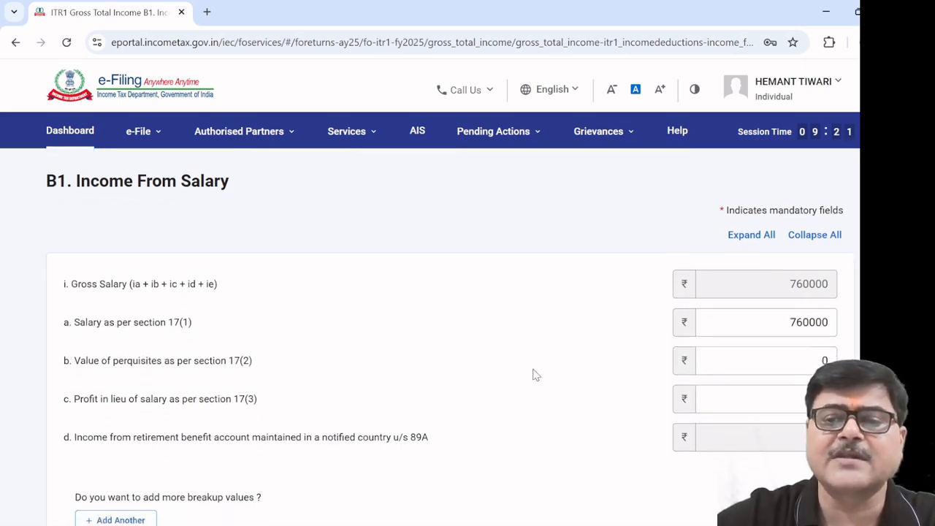
pyautogui.scroll(-3, 534, 376)
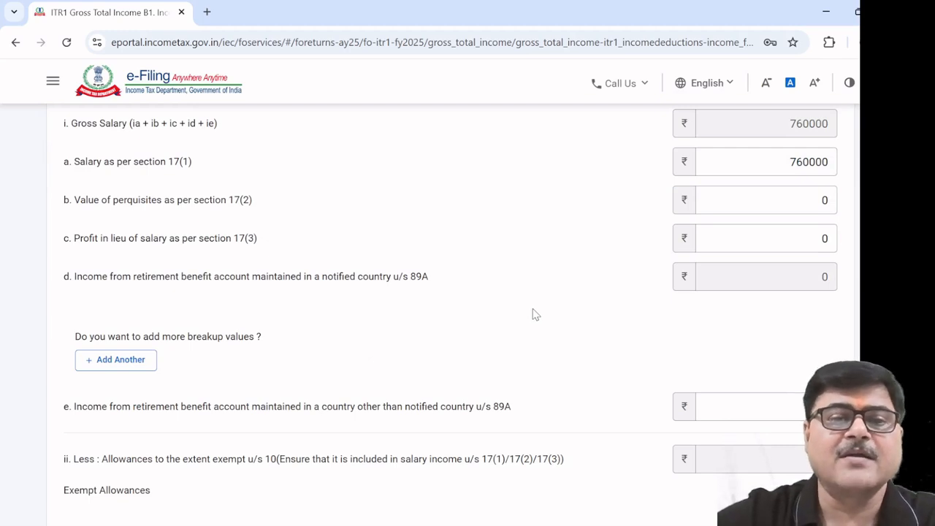
pyautogui.scroll(-1, 328, 273)
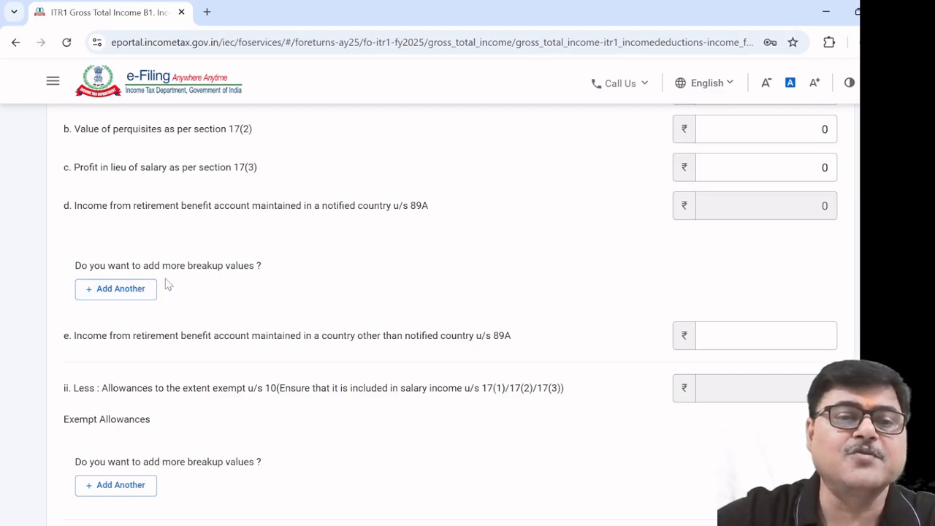
pyautogui.click(139, 291)
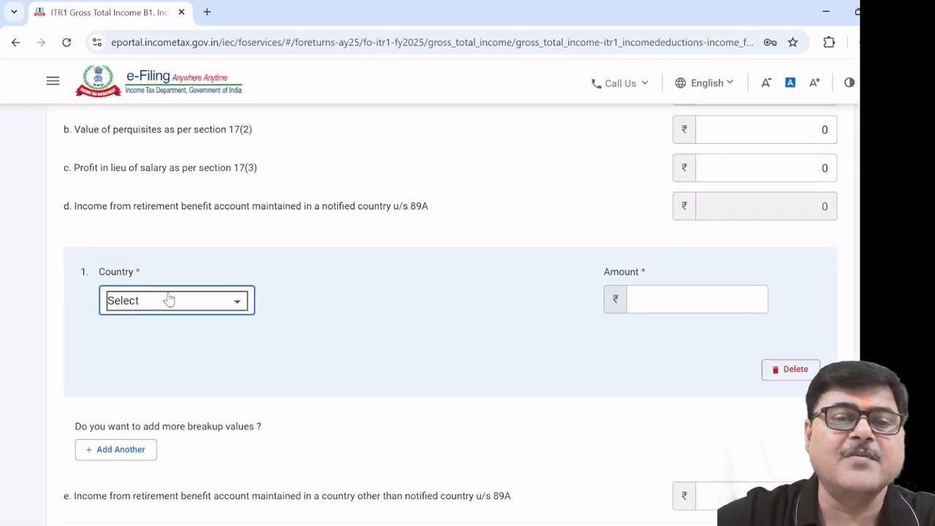
pyautogui.click(240, 308)
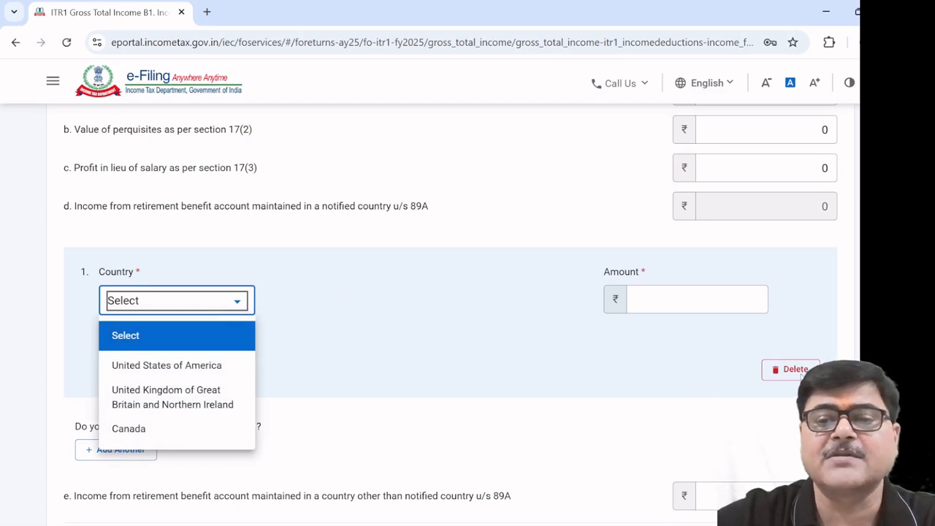
pyautogui.click(793, 369)
pyautogui.click(773, 371)
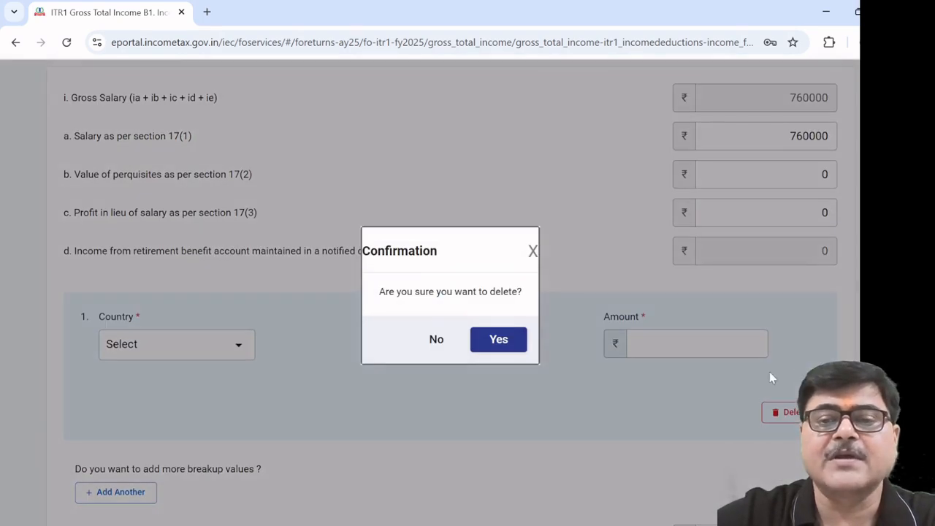
pyautogui.click(520, 348)
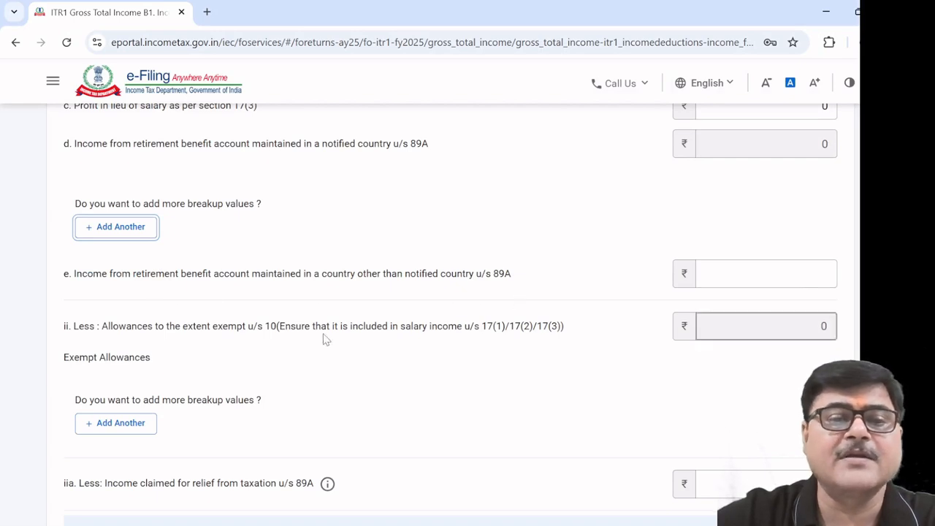
pyautogui.scroll(-1, 413, 292)
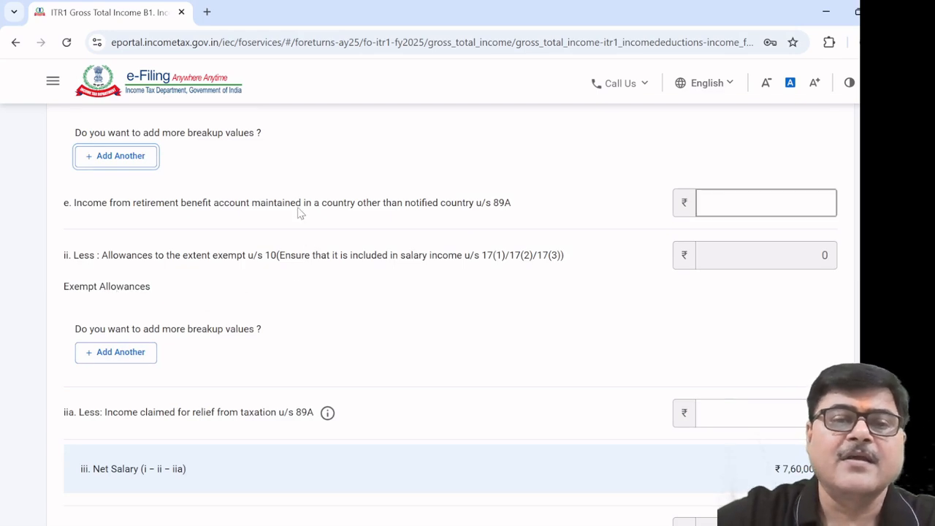
pyautogui.scroll(1, 306, 211)
pyautogui.scroll(2, 304, 211)
pyautogui.scroll(-3, 292, 285)
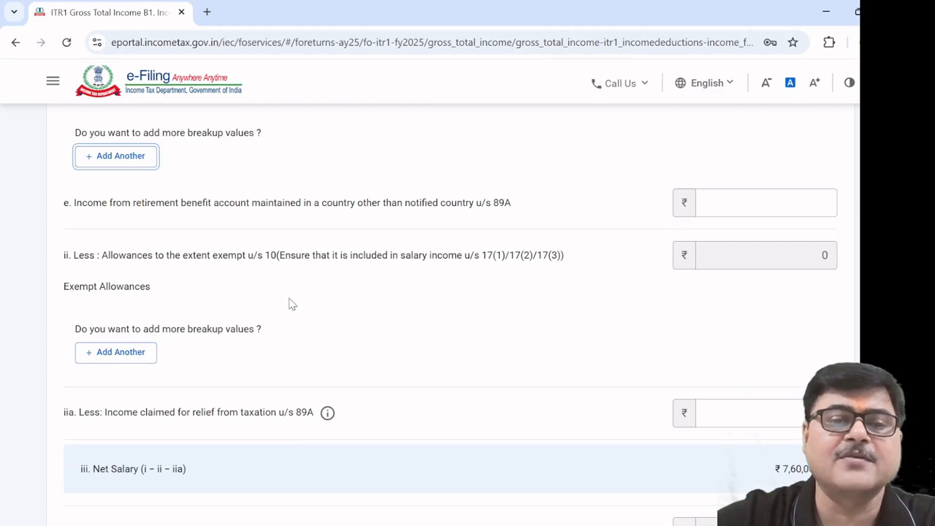
pyautogui.scroll(4, 290, 303)
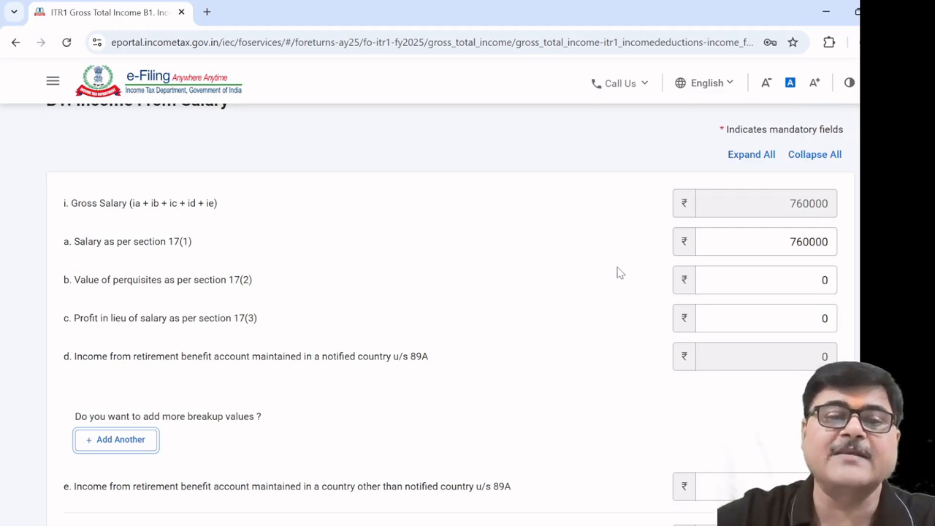
pyautogui.scroll(-3, 580, 281)
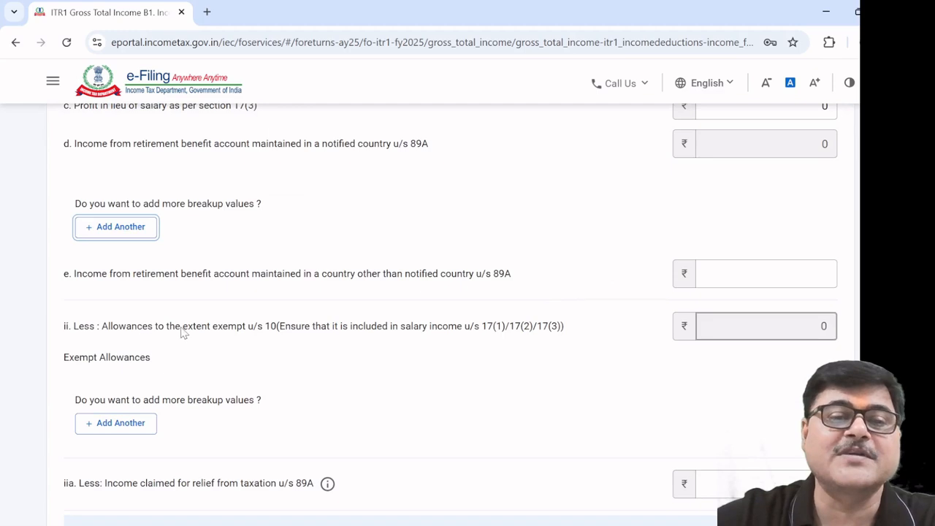
pyautogui.scroll(-1, 184, 332)
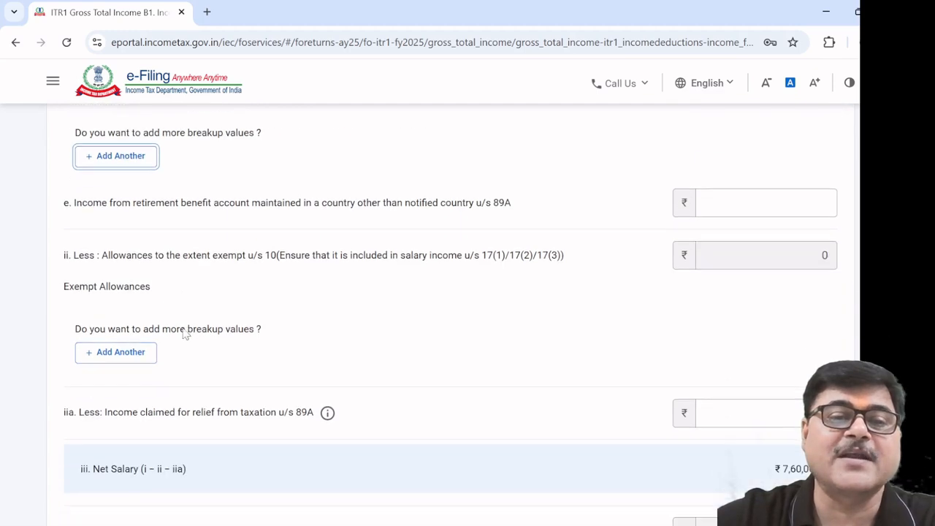
# Add an exempt allowance row and open its Nature of Exempt Allowance list
pyautogui.click(121, 354)
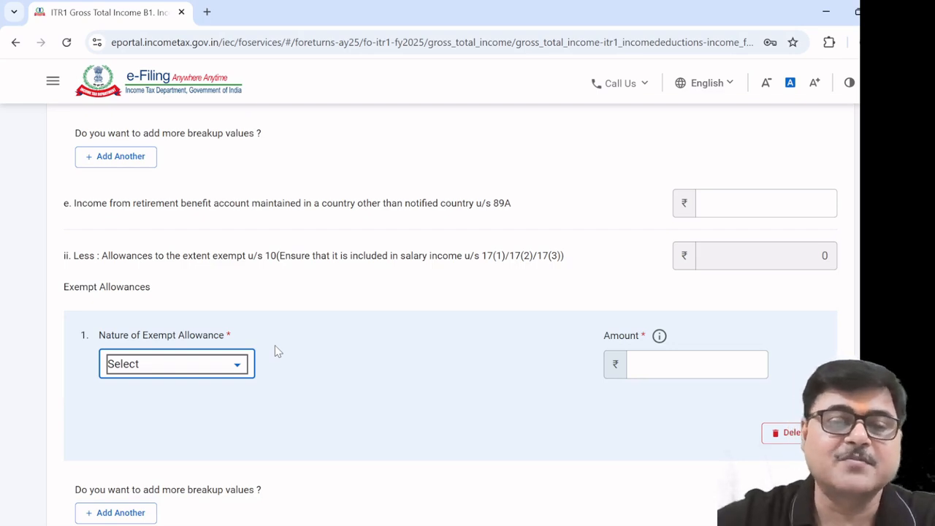
pyautogui.click(238, 367)
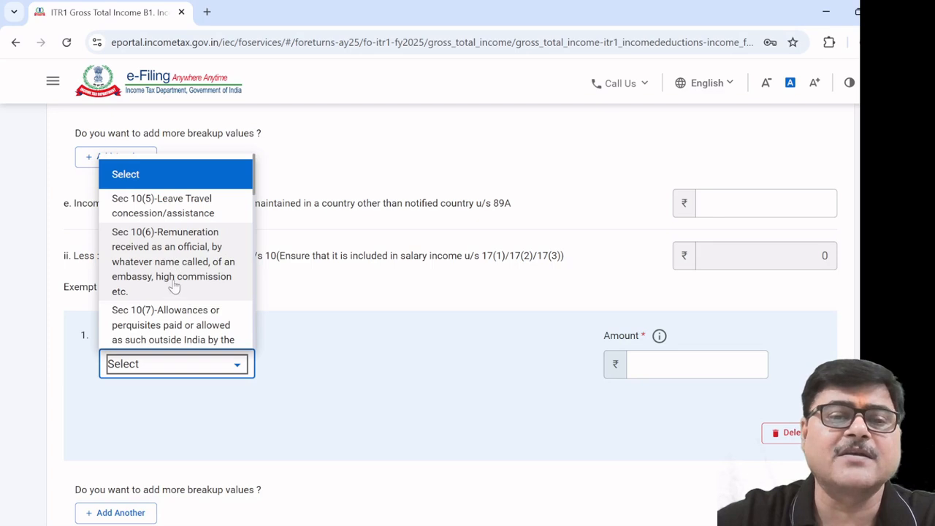
# Scroll through the Sec 10 options in the Nature of Exempt Allowance list for the first allowance row
pyautogui.scroll(-1, 197, 290)
pyautogui.scroll(-1, 203, 286)
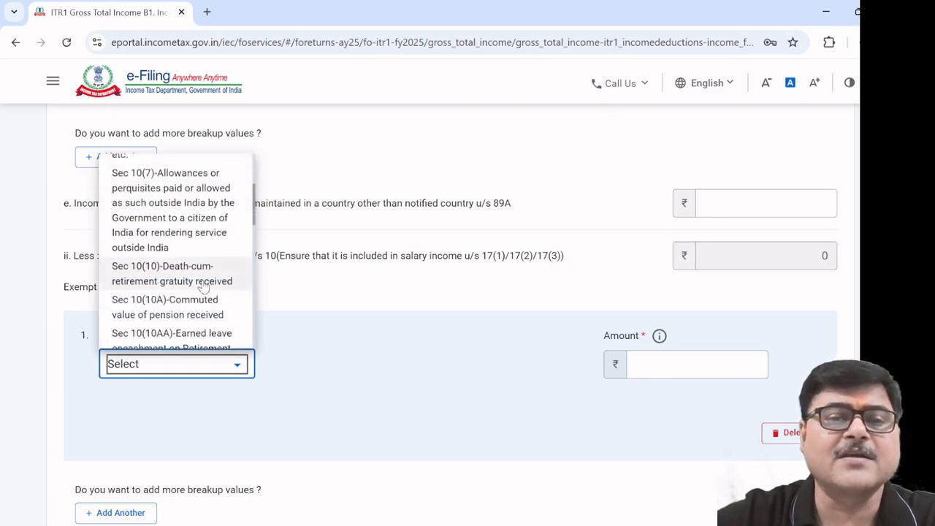
pyautogui.scroll(2, 204, 286)
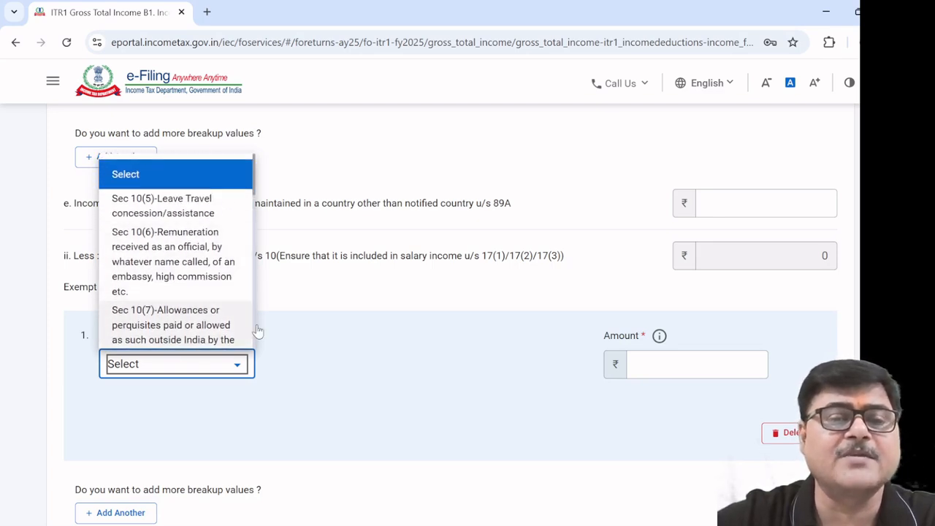
pyautogui.scroll(-1, 162, 285)
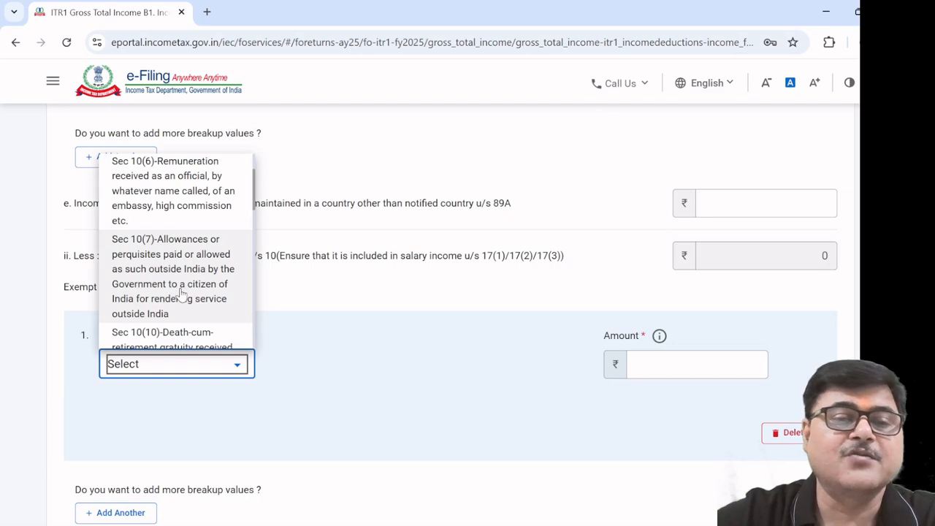
pyautogui.scroll(-1, 183, 294)
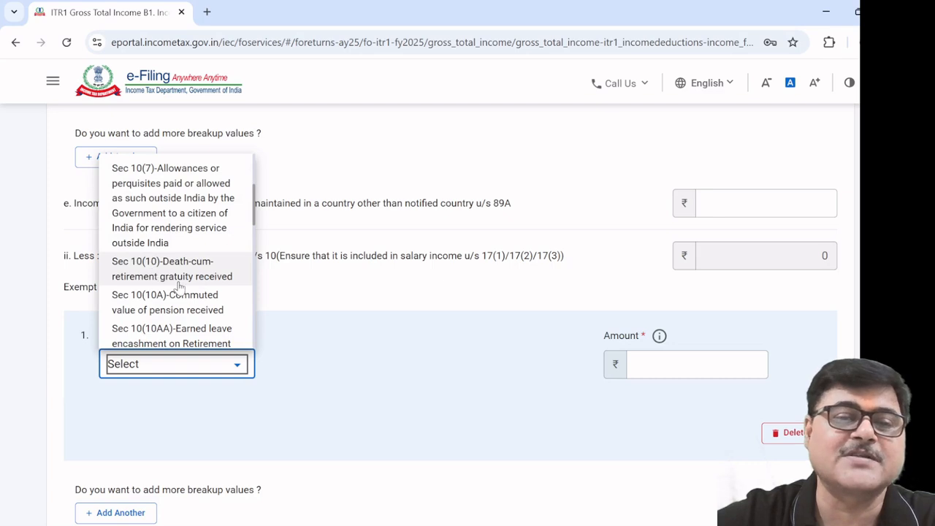
pyautogui.scroll(-1, 178, 283)
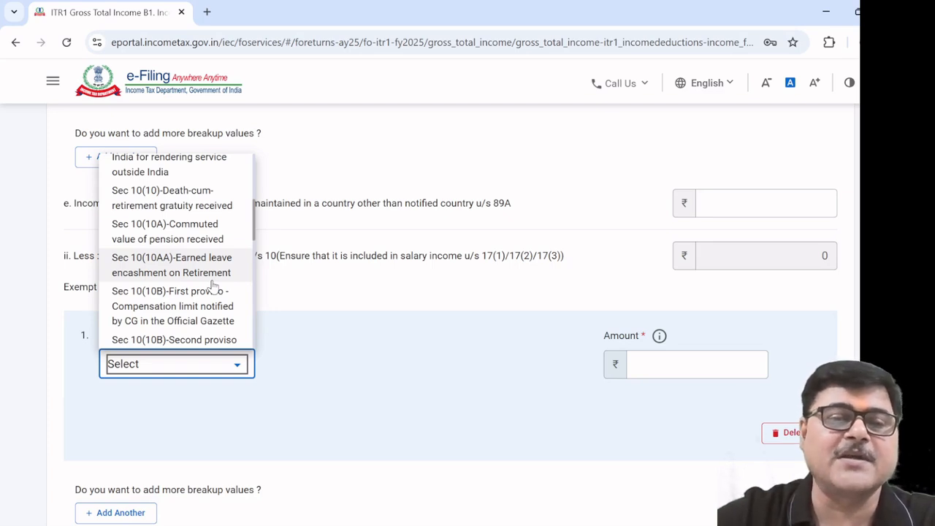
pyautogui.scroll(-1, 212, 285)
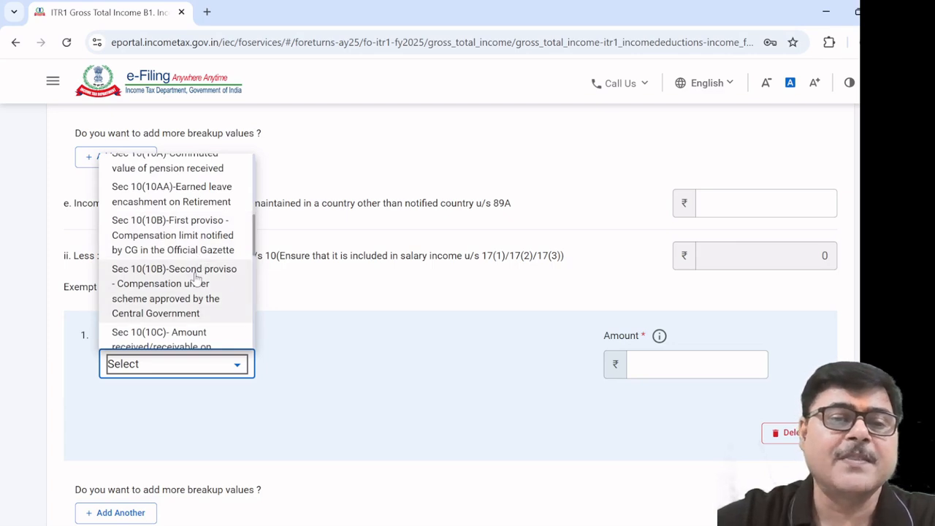
pyautogui.scroll(-1, 191, 278)
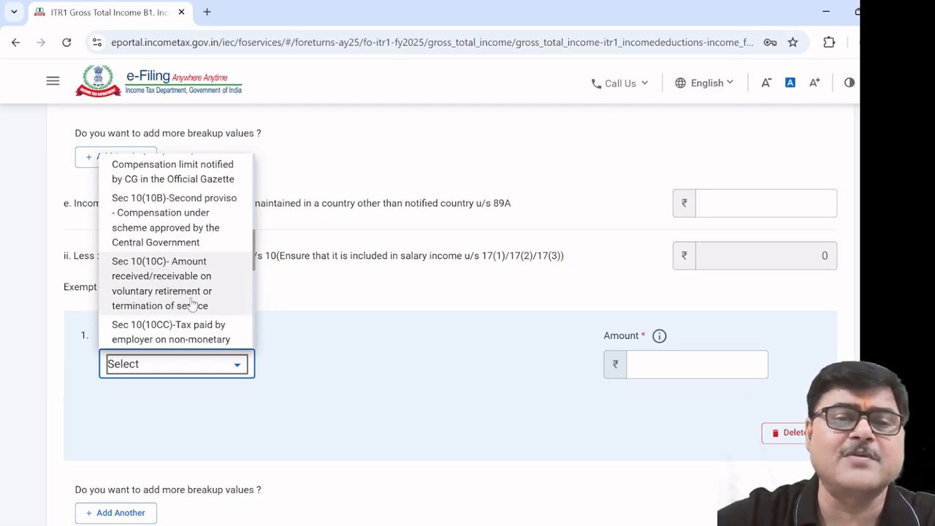
pyautogui.scroll(-1, 192, 304)
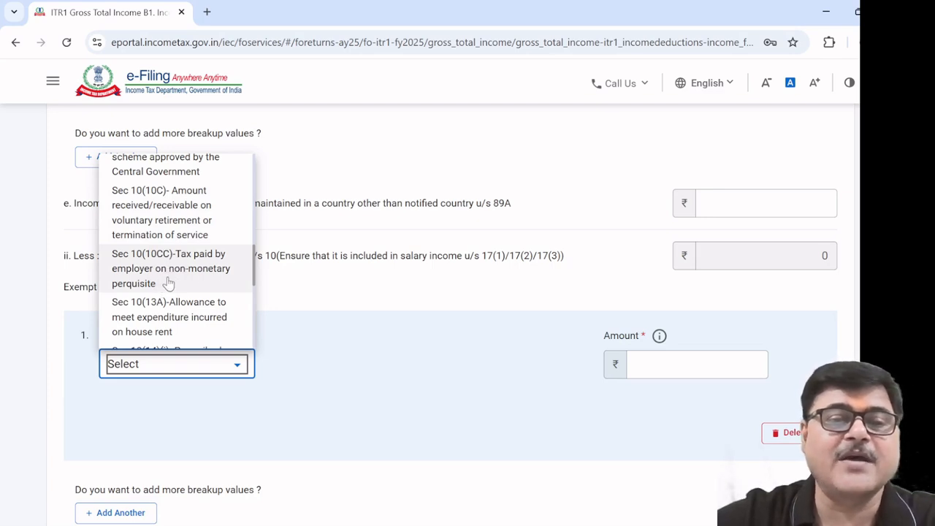
pyautogui.scroll(-2, 177, 285)
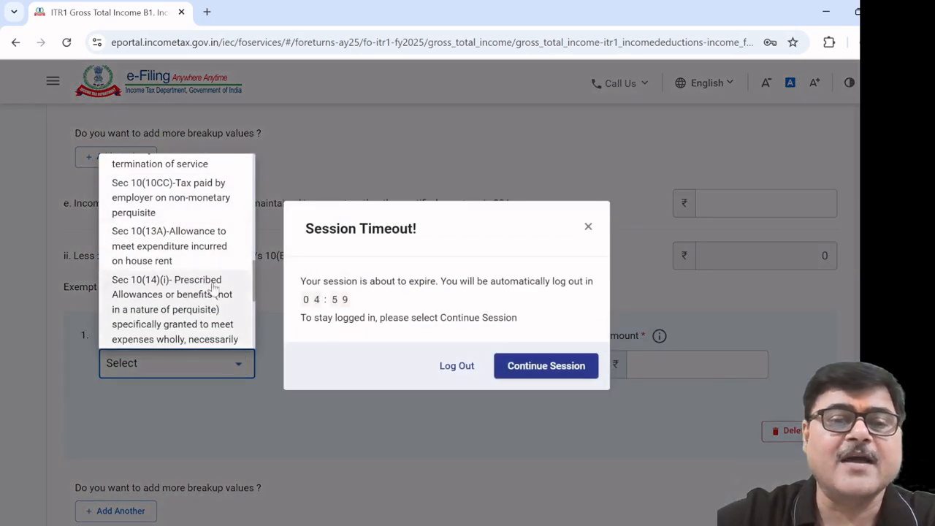
# Continue the session and choose Sec 10(13A) house rent allowance as the exempt allowance nature
pyautogui.click(543, 369)
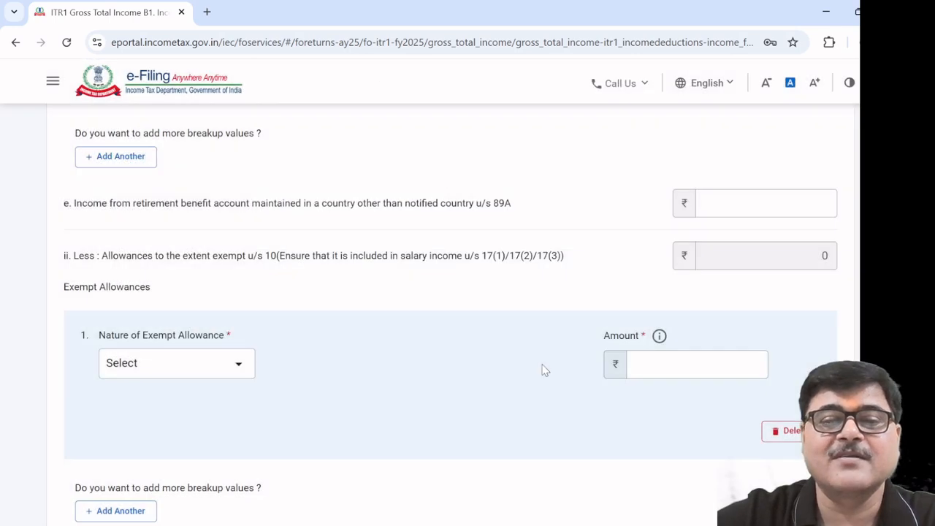
pyautogui.click(240, 370)
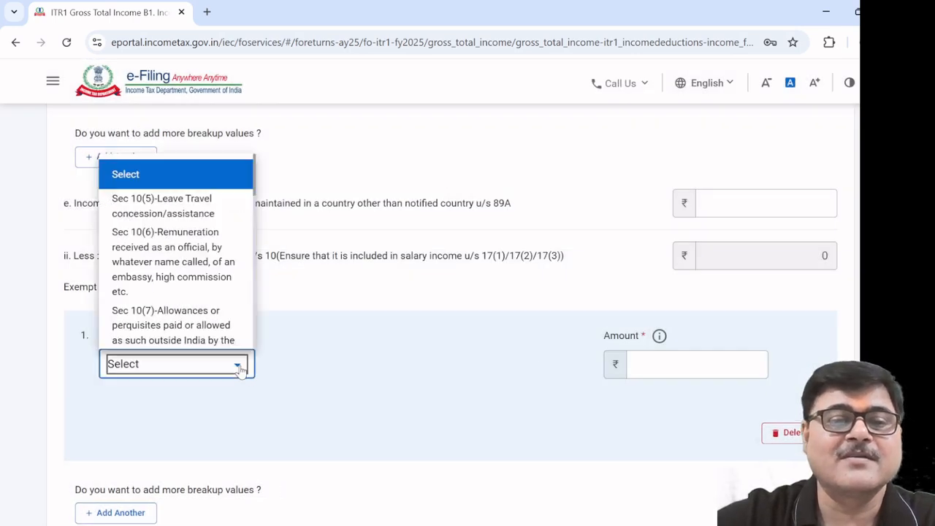
pyautogui.scroll(-2, 228, 323)
pyautogui.scroll(-5, 227, 323)
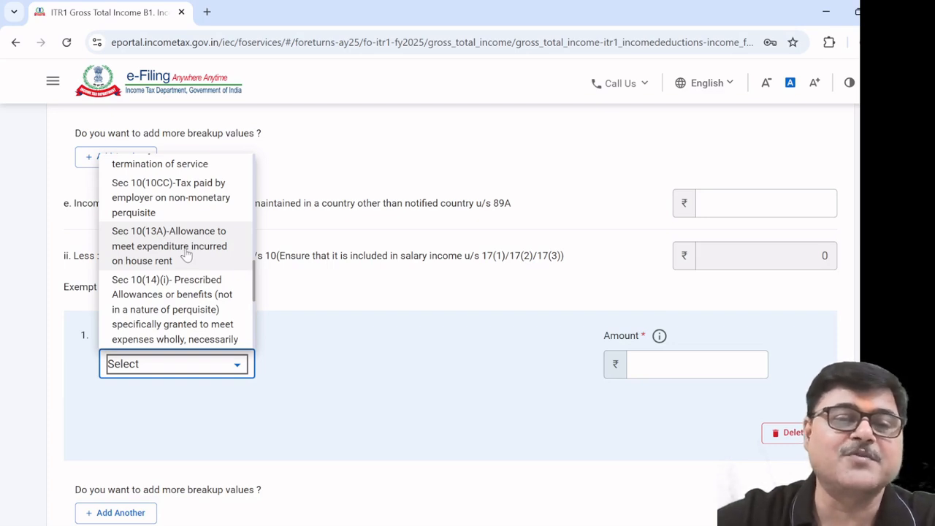
pyautogui.doubleClick(187, 254)
pyautogui.scroll(5, 188, 254)
pyautogui.scroll(-3, 393, 284)
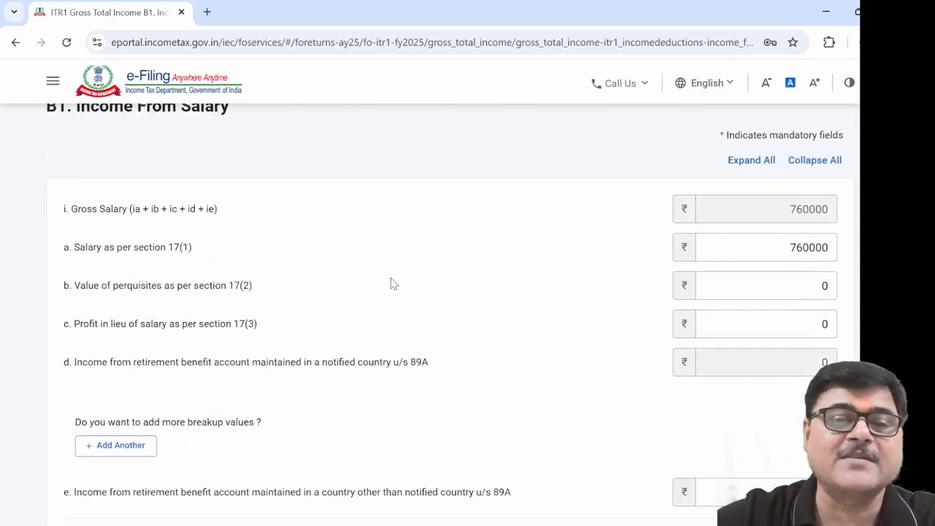
pyautogui.scroll(-5, 393, 285)
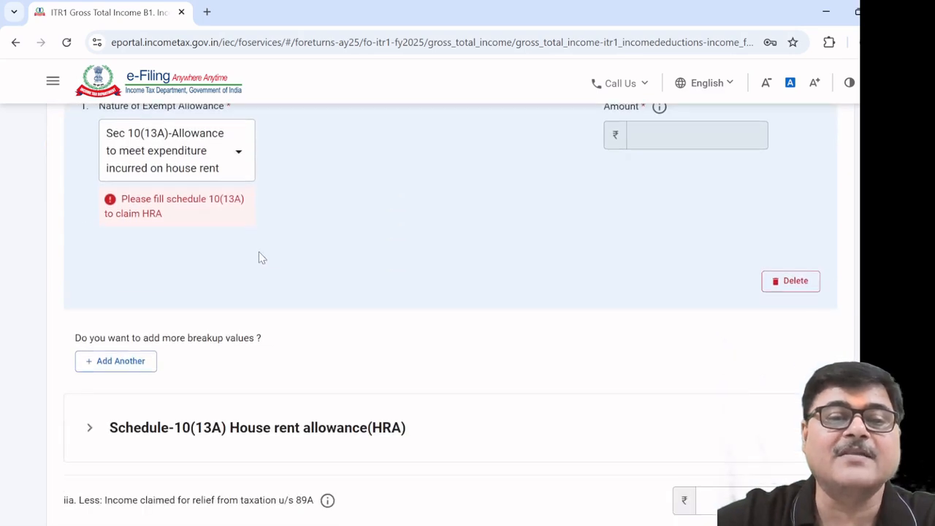
pyautogui.scroll(1, 257, 257)
pyautogui.scroll(1, 347, 273)
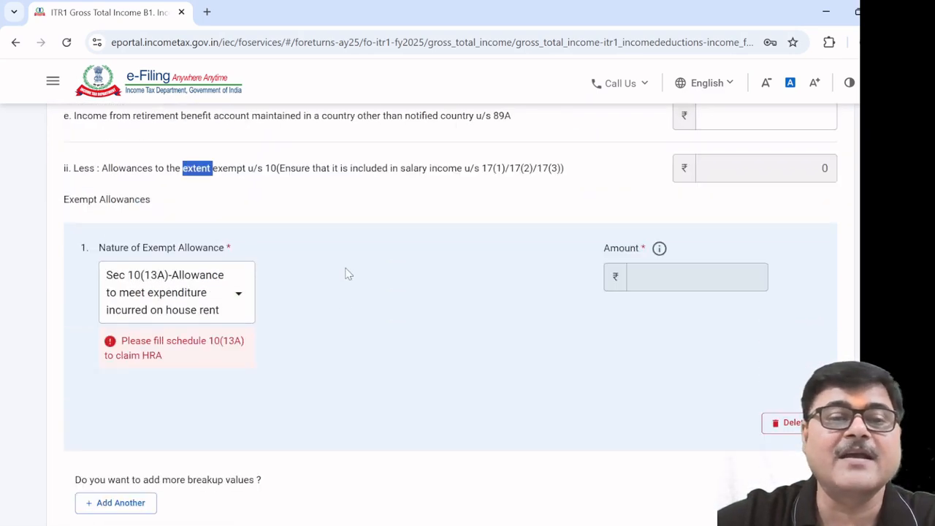
pyautogui.scroll(-1, 255, 330)
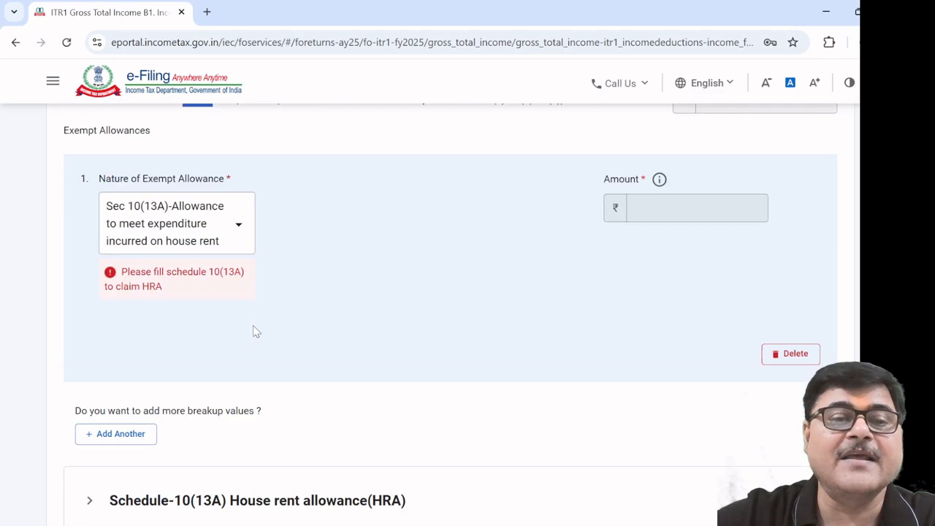
pyautogui.scroll(-1, 217, 331)
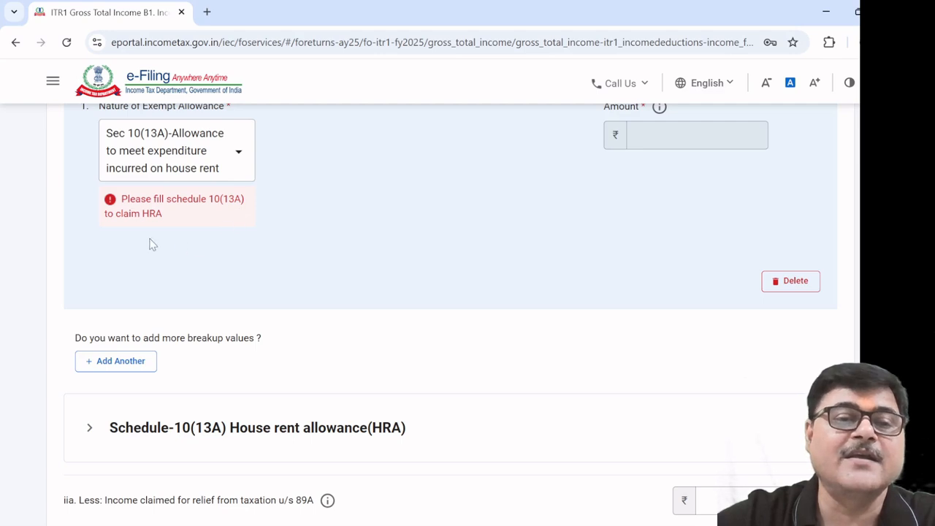
pyautogui.scroll(-1, 305, 269)
pyautogui.scroll(-2, 292, 285)
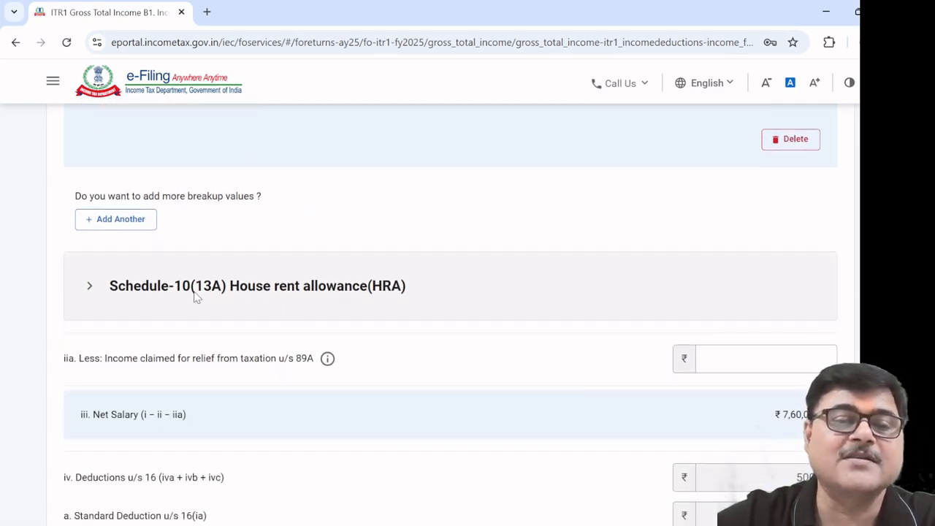
# Expand Schedule-10(13A) and set the place of work to Metro
pyautogui.click(291, 292)
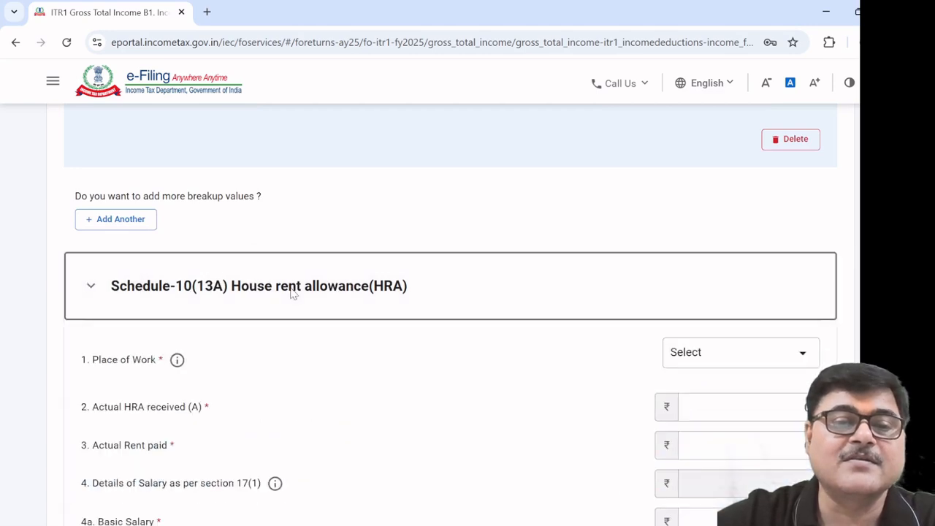
pyautogui.scroll(-1, 296, 322)
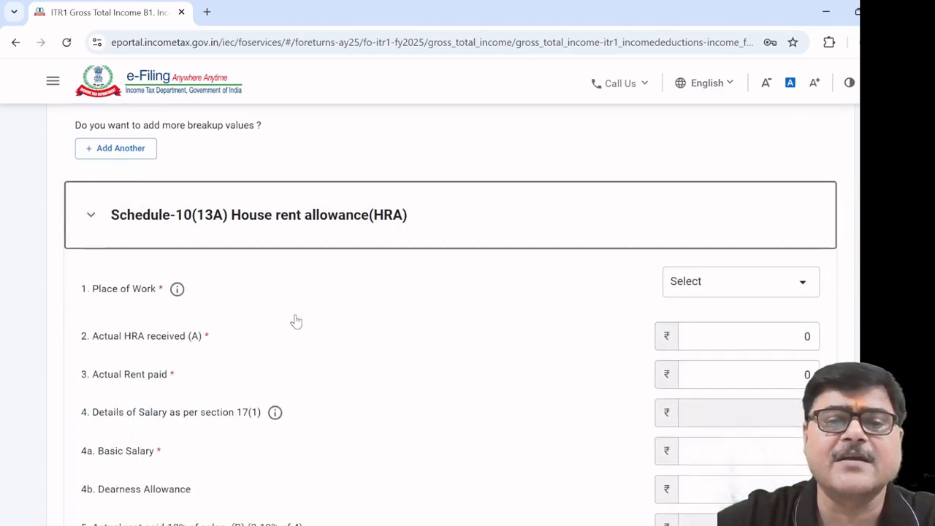
pyautogui.scroll(-1, 292, 318)
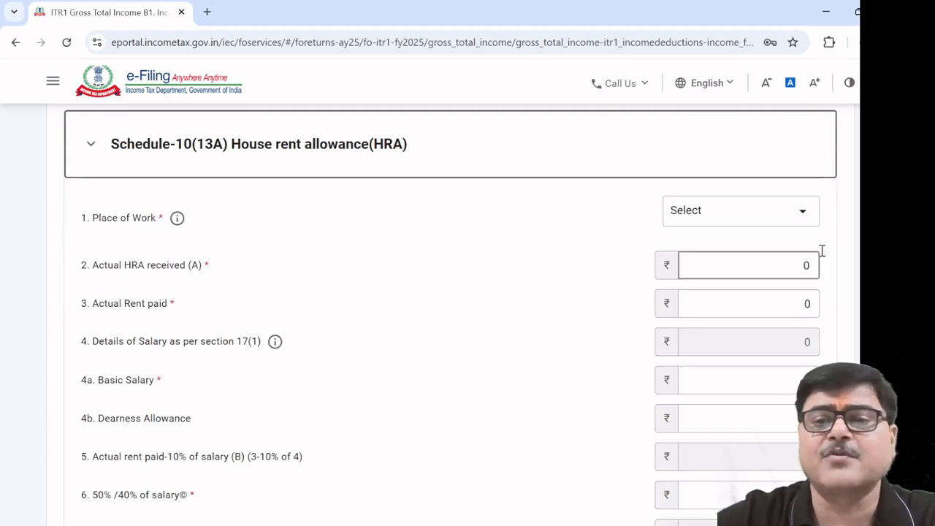
pyautogui.click(801, 213)
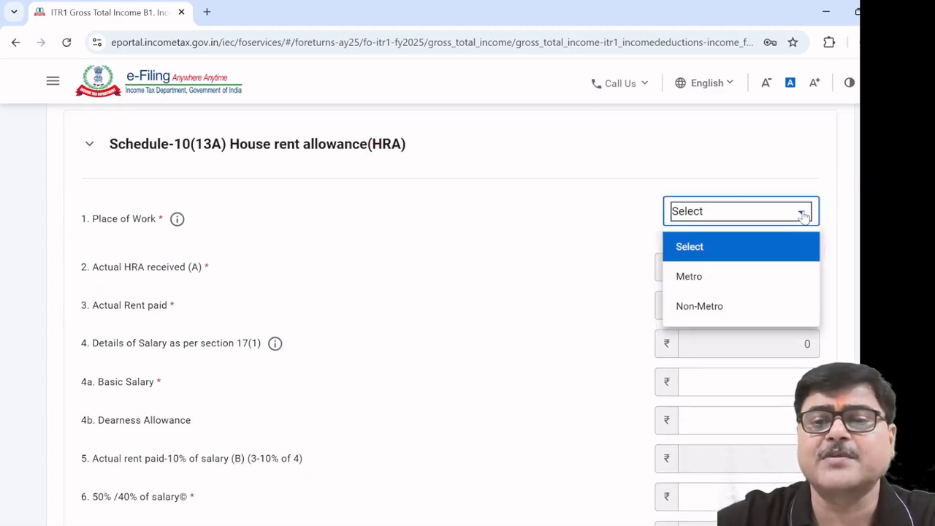
pyautogui.click(719, 283)
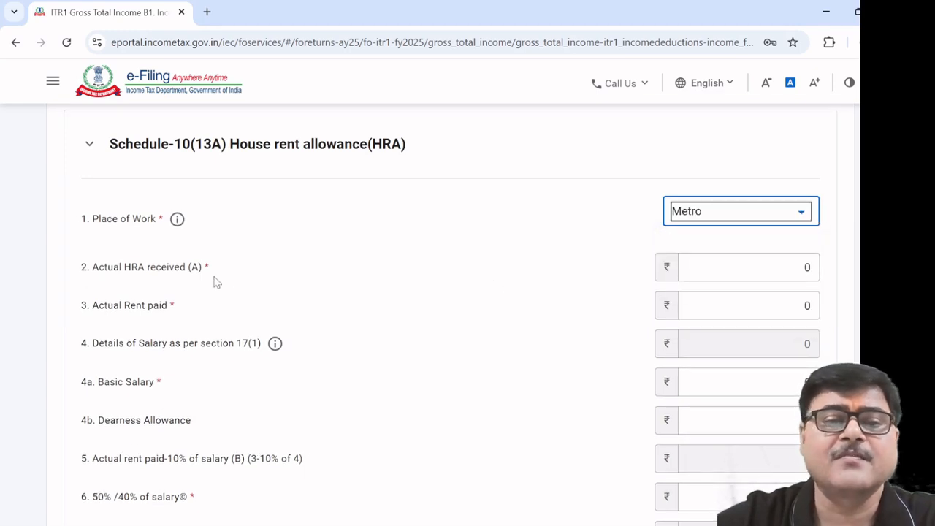
# Enter actual HRA received of 10000 and actual rent paid of 15000
pyautogui.click(765, 266)
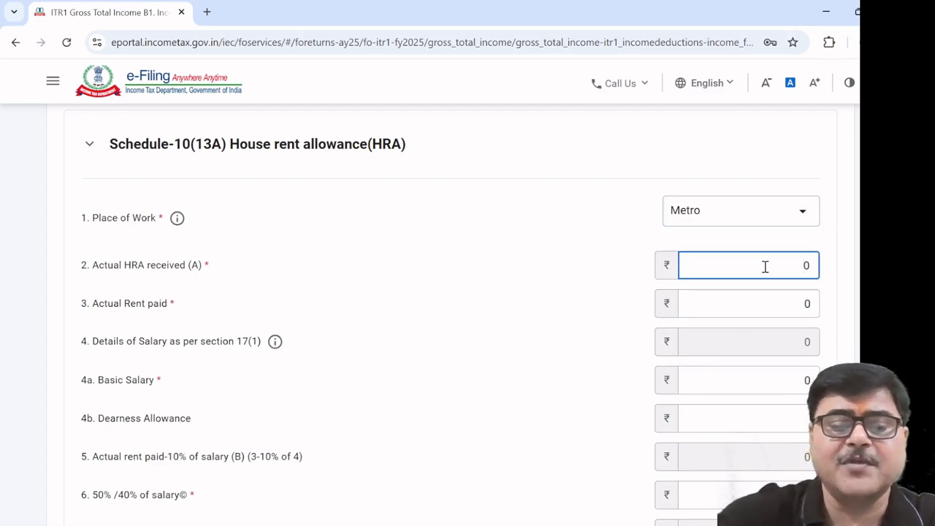
pyautogui.write('10000')
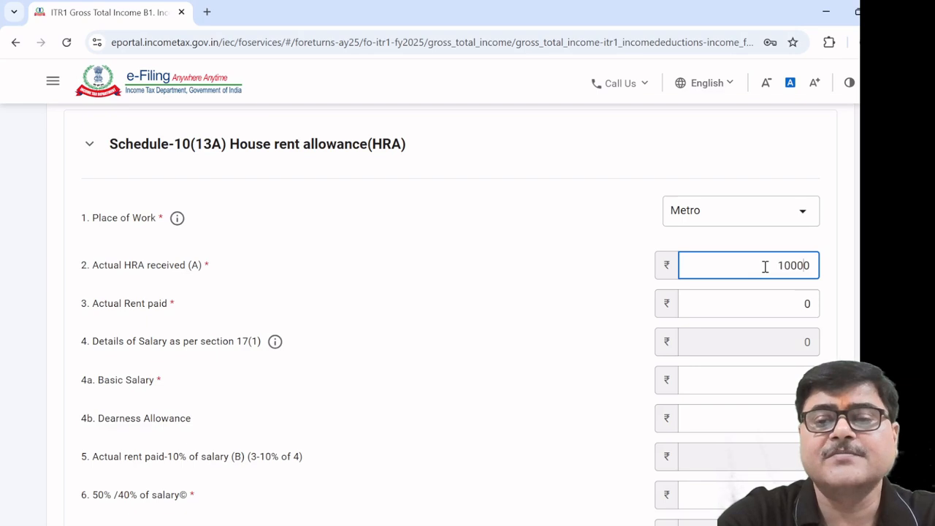
pyautogui.click(563, 295)
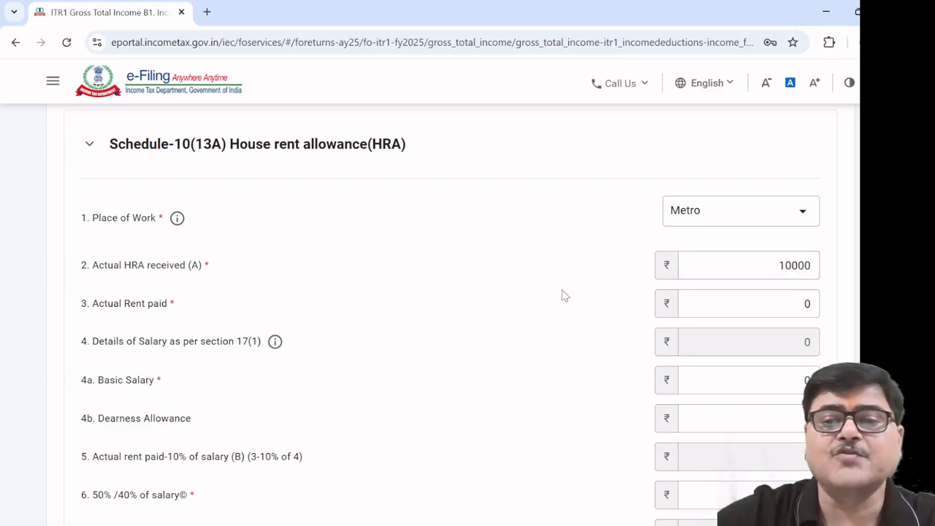
pyautogui.click(795, 304)
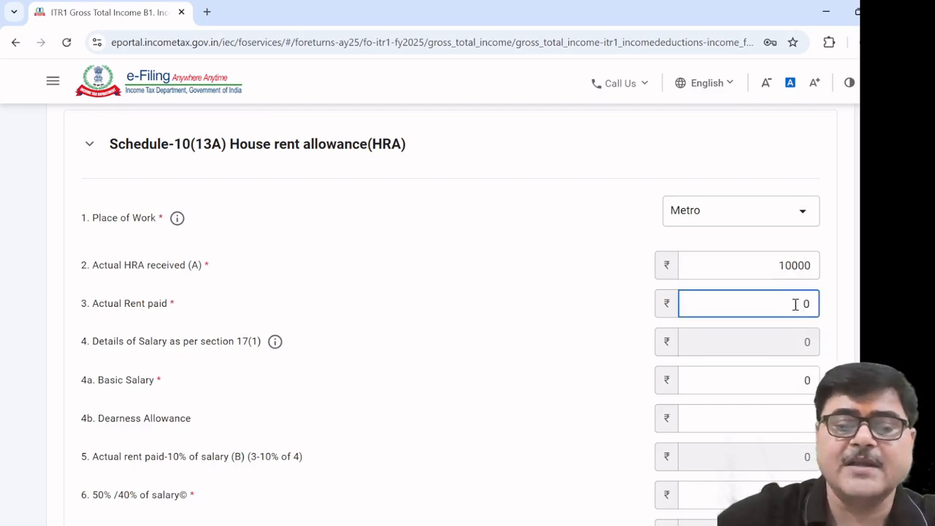
pyautogui.write('15')
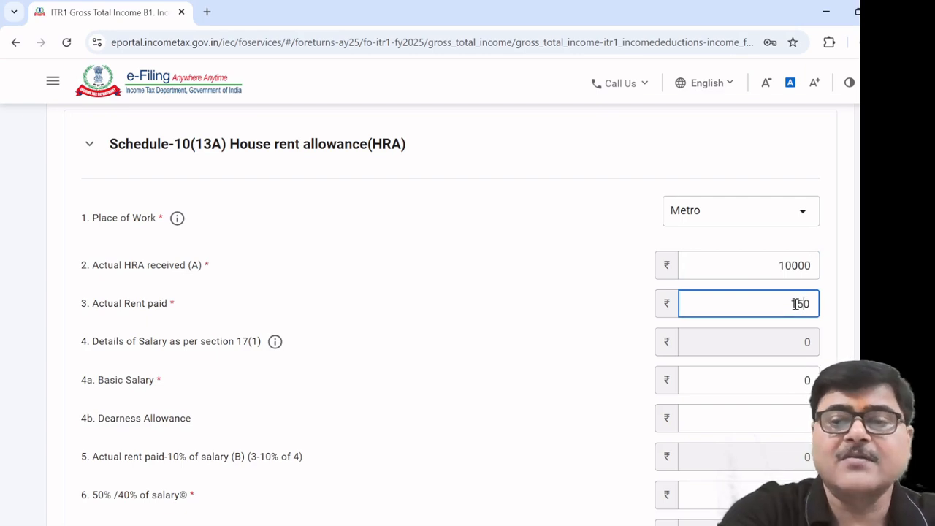
pyautogui.write('00')
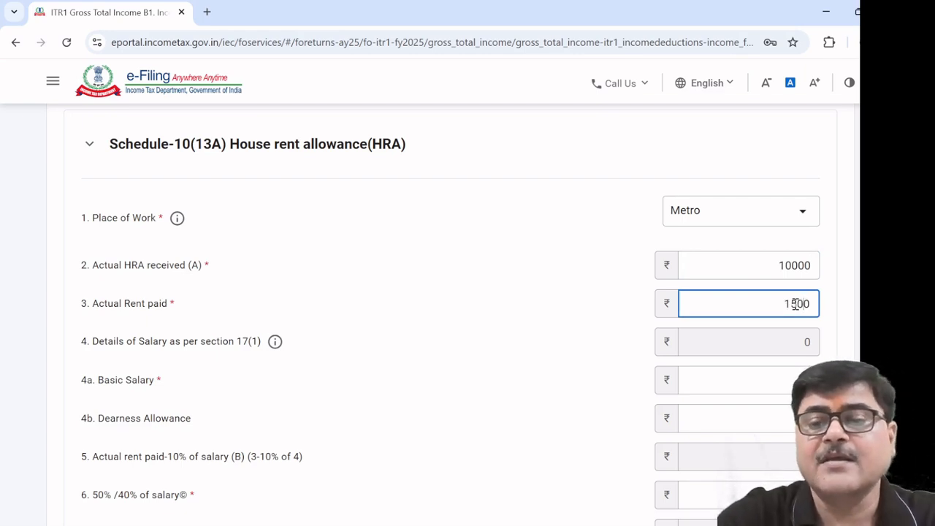
pyautogui.click(544, 321)
# Enter basic salary 60000 and dearness allowance 20000 so the totals recalculate
pyautogui.scroll(-1, 482, 328)
pyautogui.scroll(-1, 482, 328)
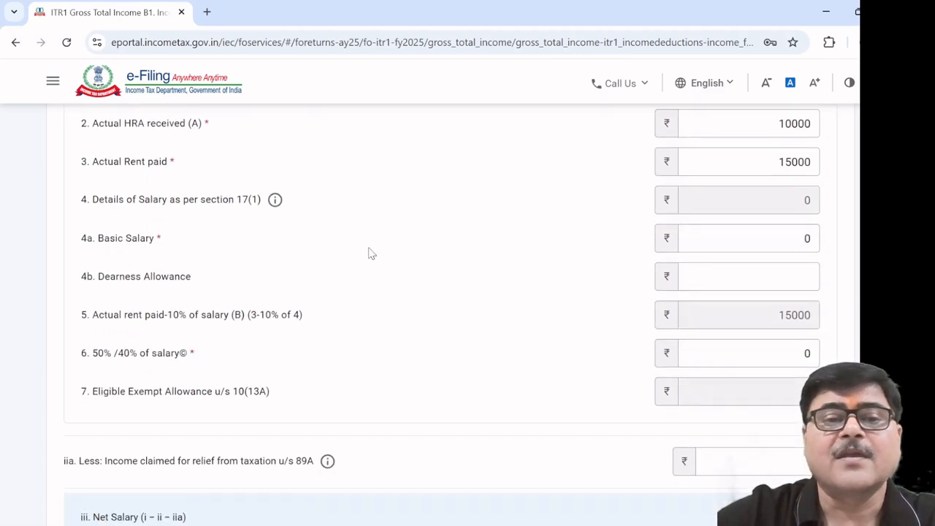
pyautogui.click(747, 238)
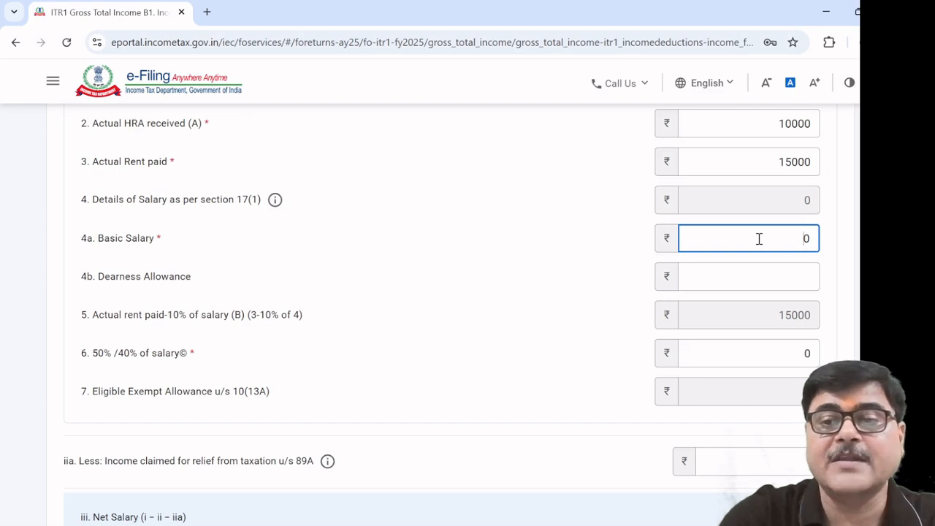
pyautogui.write('60000')
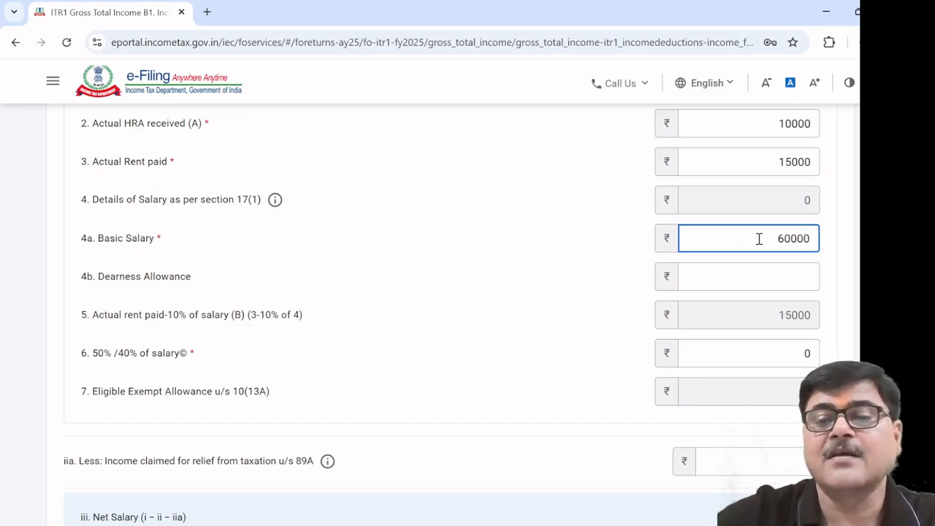
pyautogui.click(747, 282)
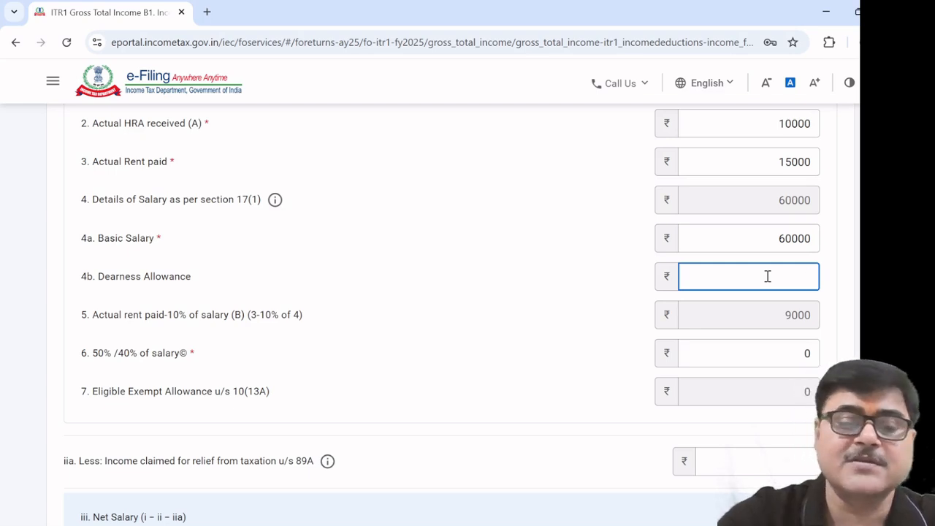
pyautogui.write('20000')
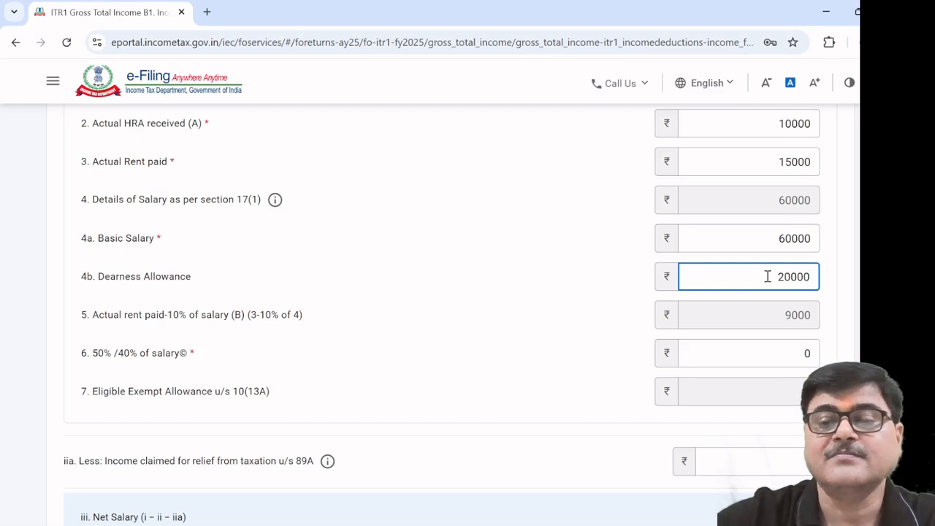
pyautogui.click(574, 274)
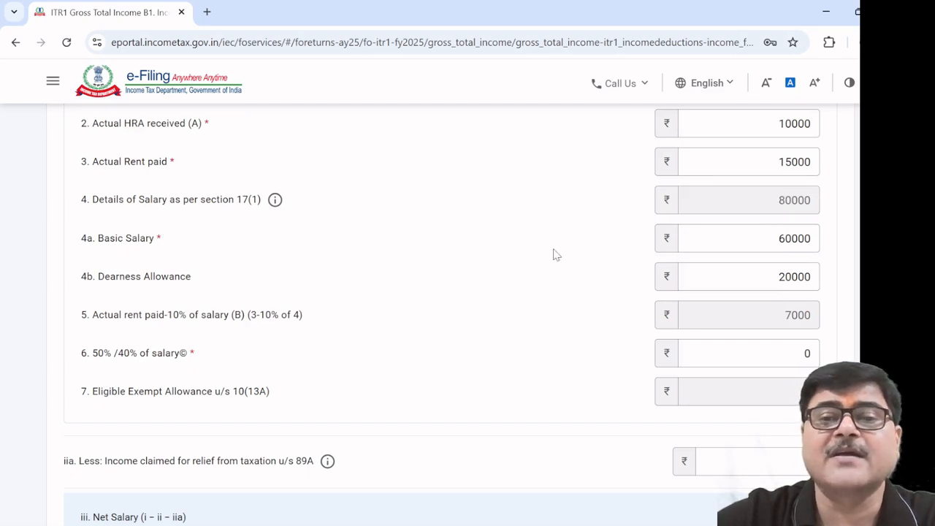
pyautogui.scroll(2, 554, 254)
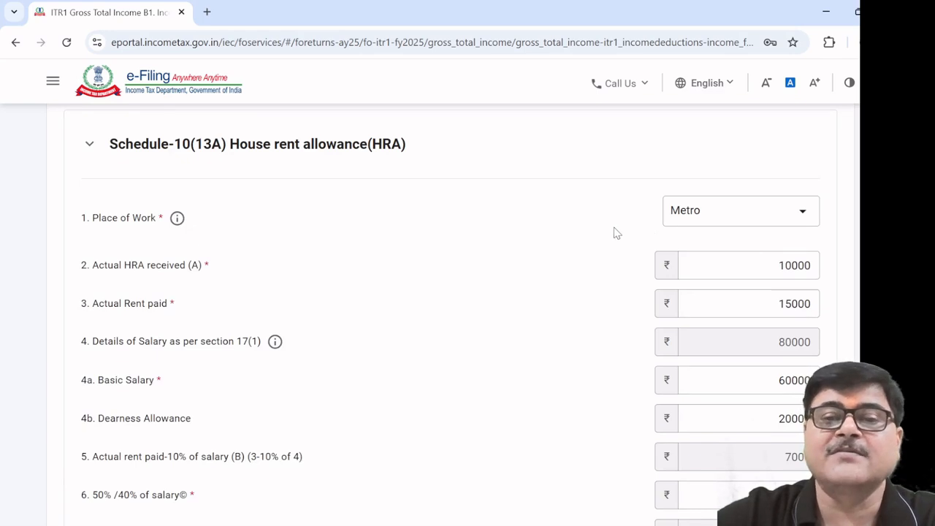
pyautogui.moveTo(178, 221)
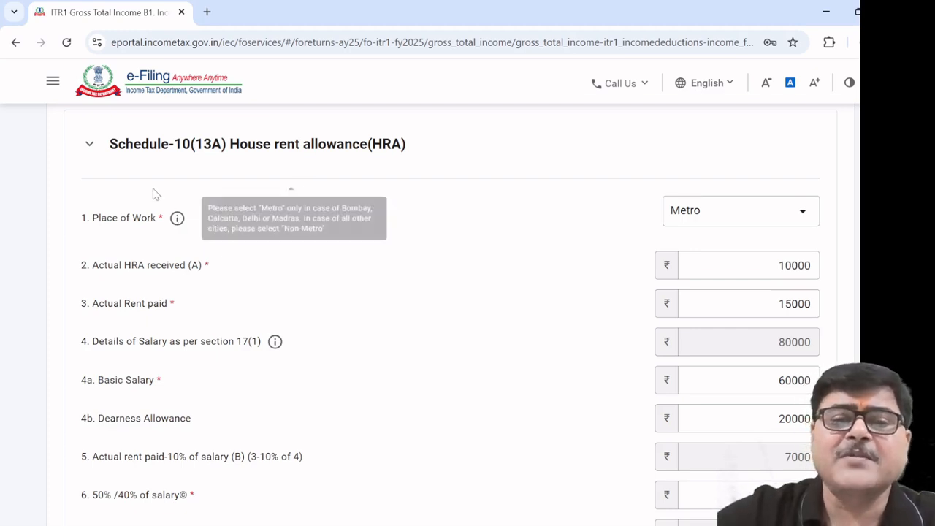
pyautogui.scroll(-2, 625, 232)
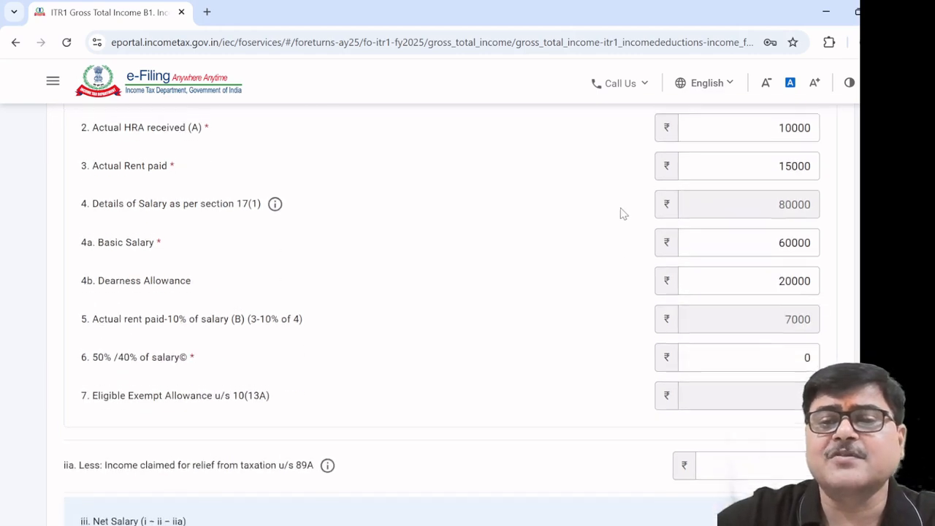
pyautogui.scroll(2, 621, 213)
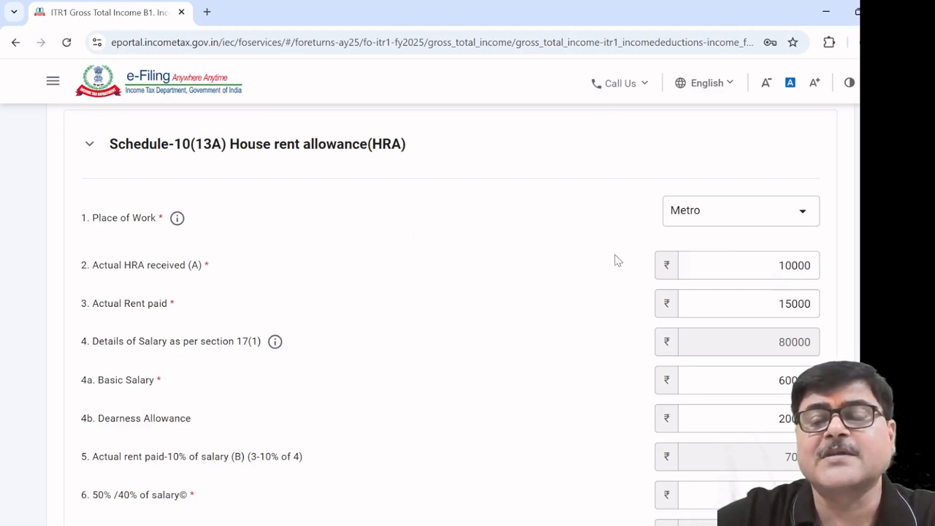
pyautogui.scroll(-1, 615, 261)
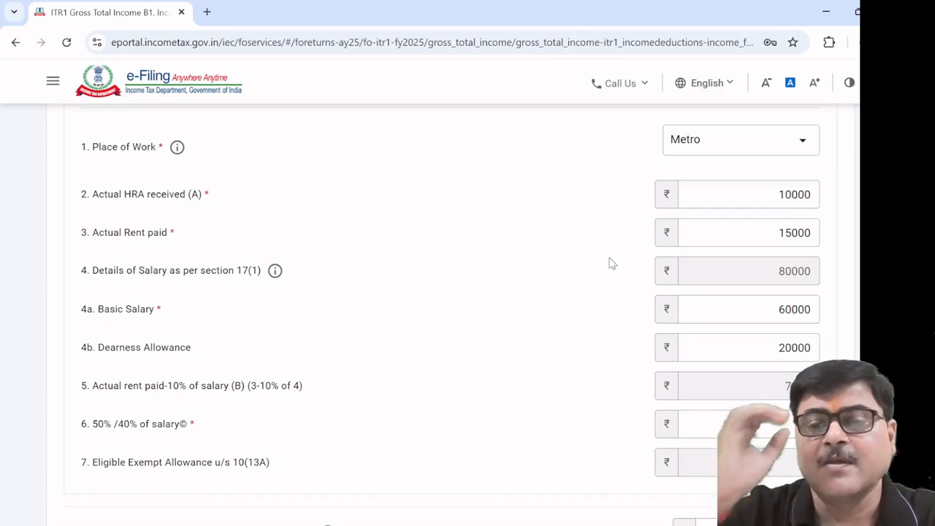
pyautogui.scroll(1, 612, 263)
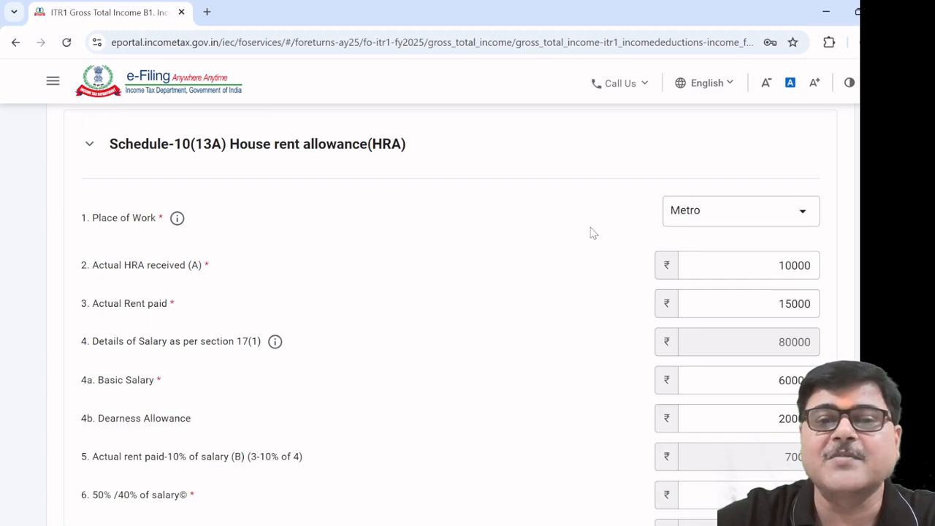
pyautogui.scroll(-1, 512, 256)
pyautogui.scroll(-2, 515, 259)
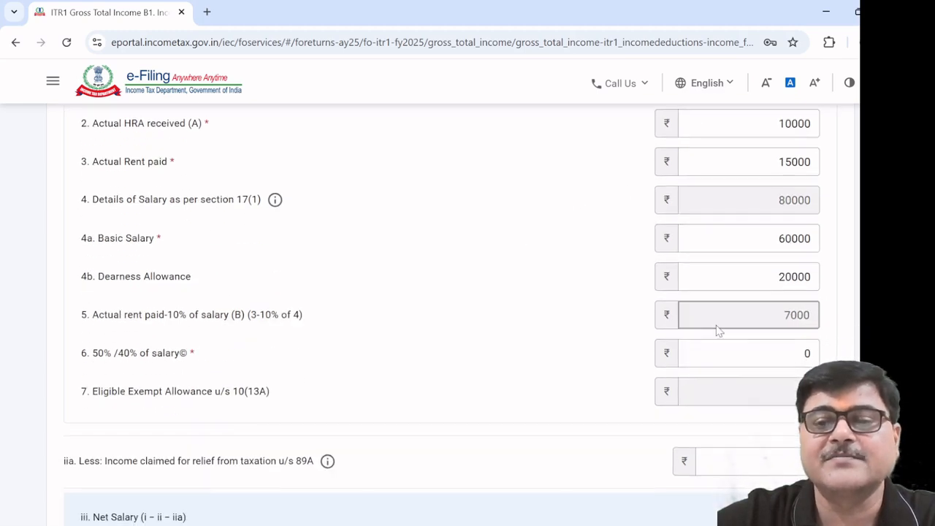
pyautogui.scroll(2, 582, 315)
pyautogui.scroll(-3, 582, 314)
pyautogui.scroll(3, 580, 322)
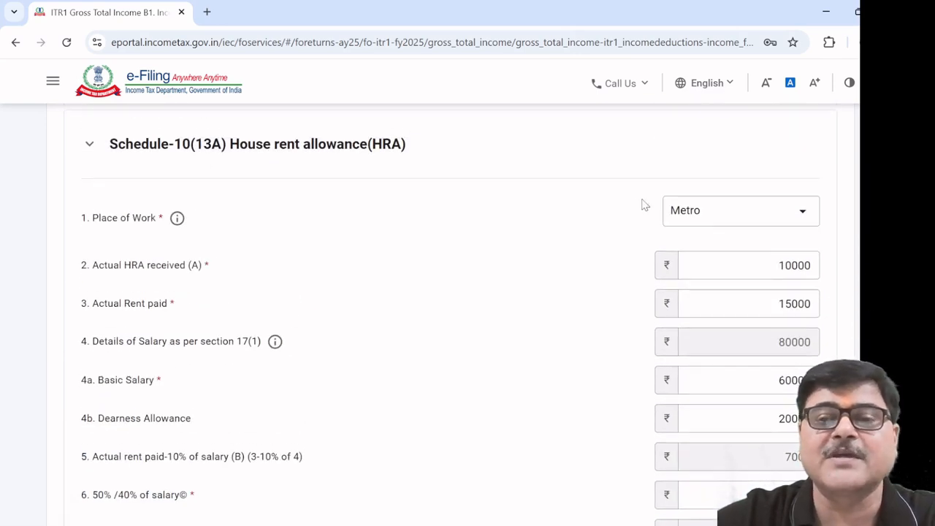
pyautogui.scroll(-4, 576, 251)
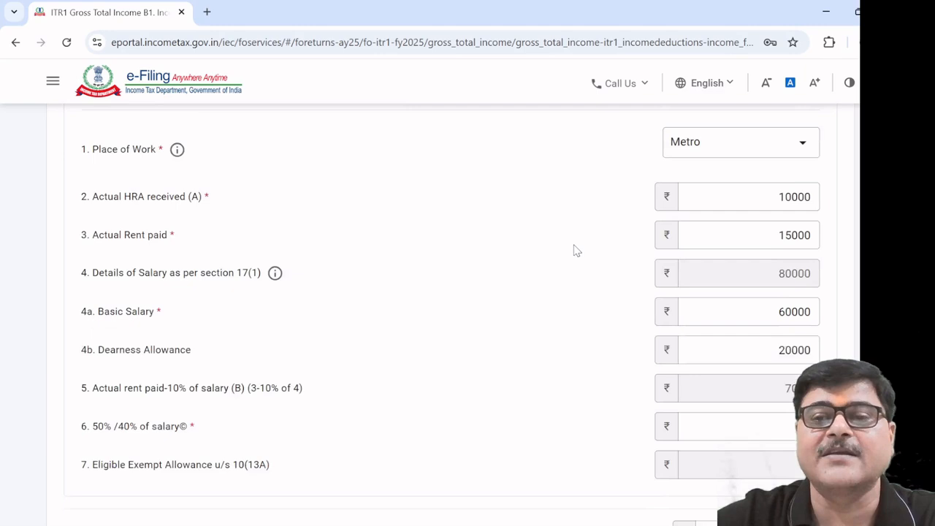
# Enter 40000 as the 50%/40% of salary amount
pyautogui.click(799, 211)
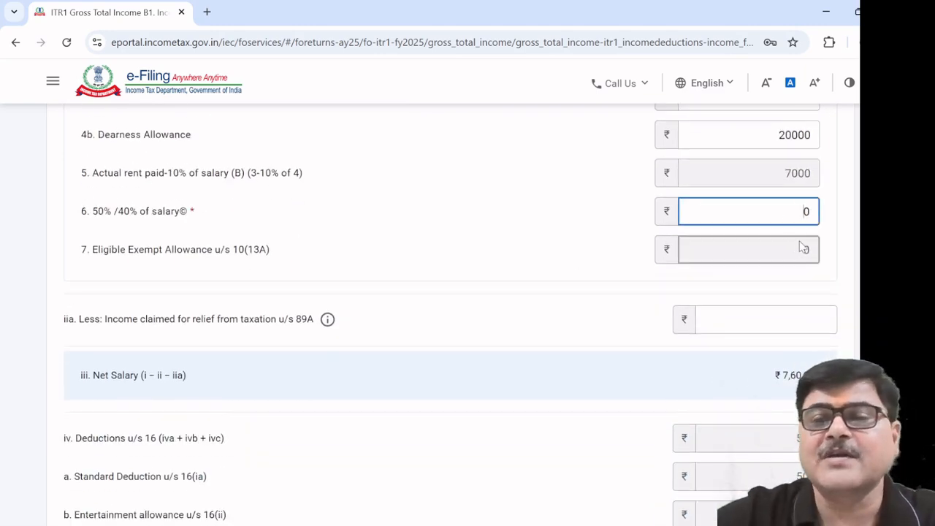
pyautogui.scroll(2, 800, 246)
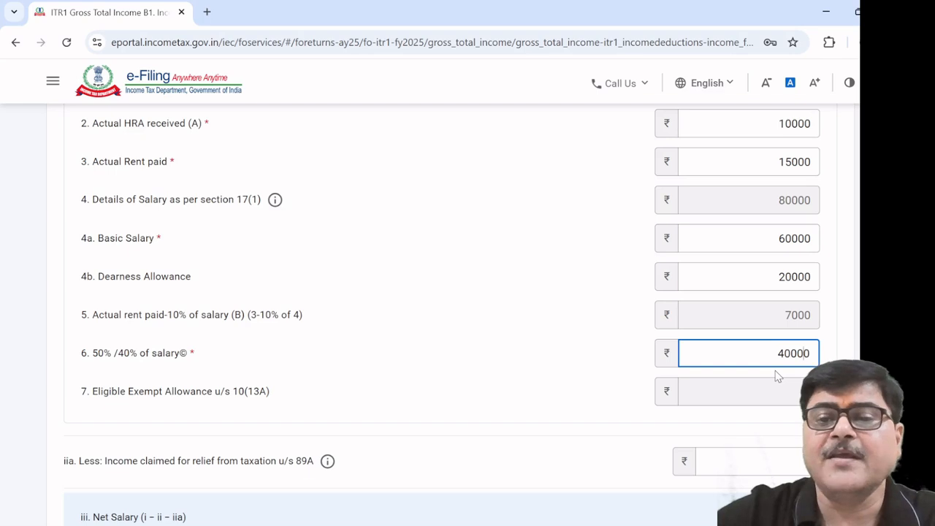
pyautogui.click(527, 308)
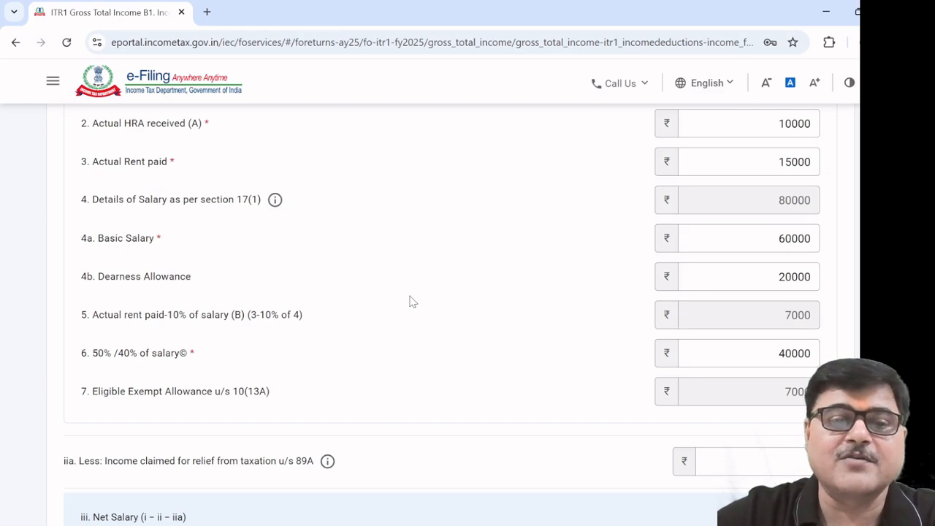
# Review the totals: HRA exemption 7000, net salary ₹7,53,000, chargeable salary ₹7,03,000
pyautogui.scroll(-1, 411, 303)
pyautogui.scroll(1, 424, 314)
pyautogui.scroll(-1, 427, 315)
pyautogui.scroll(-1, 431, 314)
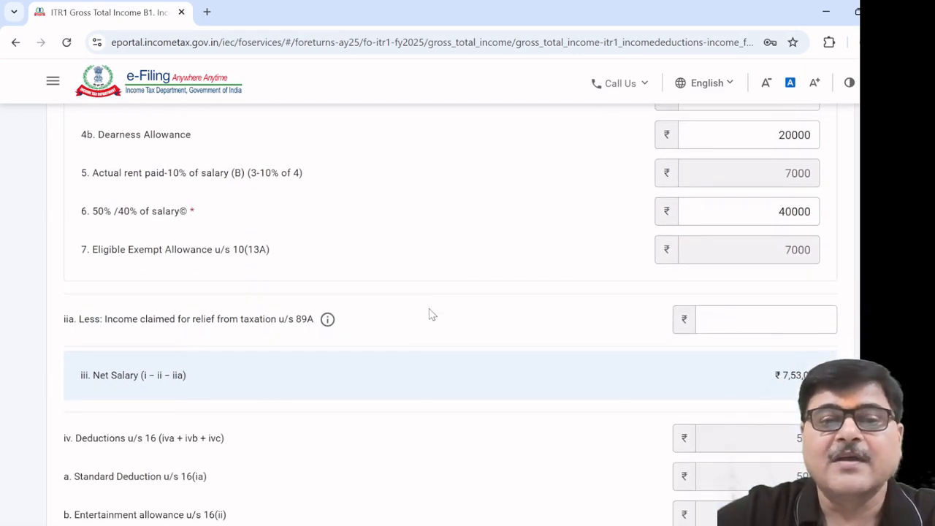
pyautogui.scroll(-2, 433, 314)
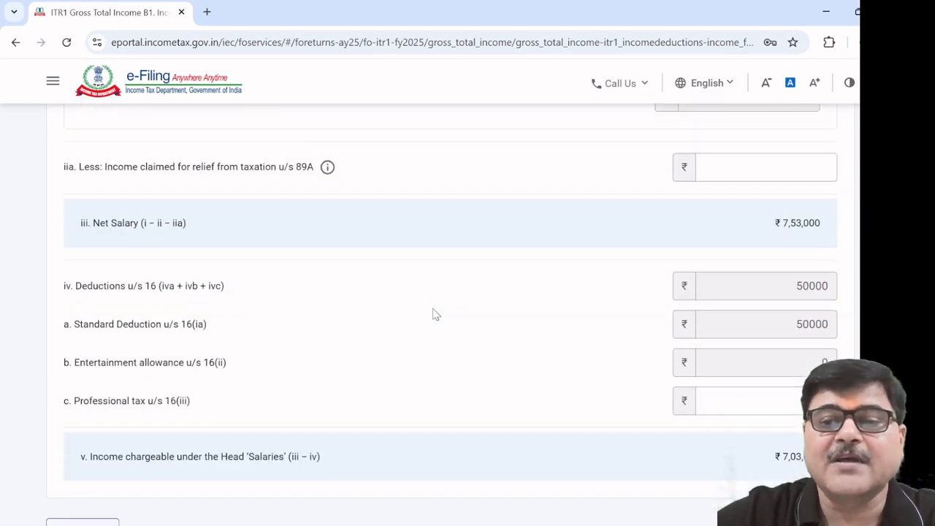
pyautogui.scroll(-2, 433, 314)
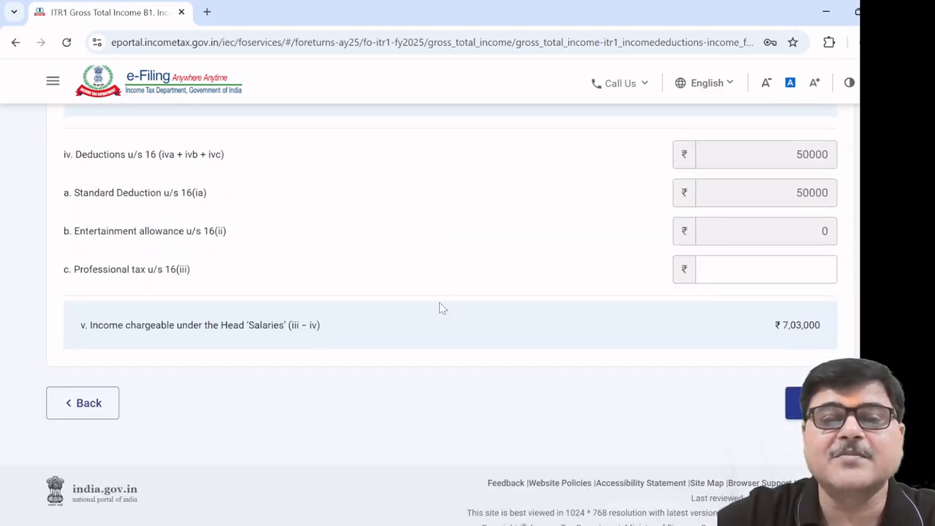
pyautogui.scroll(5, 489, 297)
pyautogui.scroll(2, 488, 299)
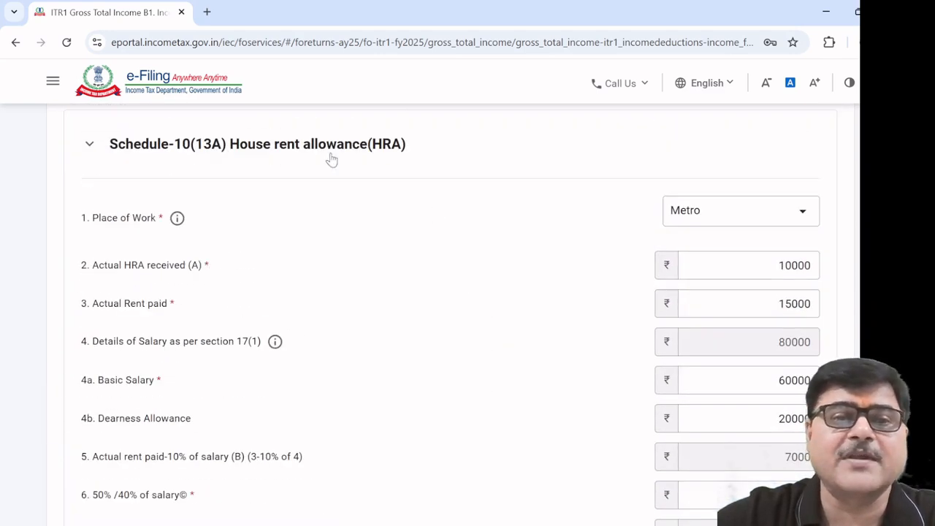
pyautogui.scroll(-8, 455, 358)
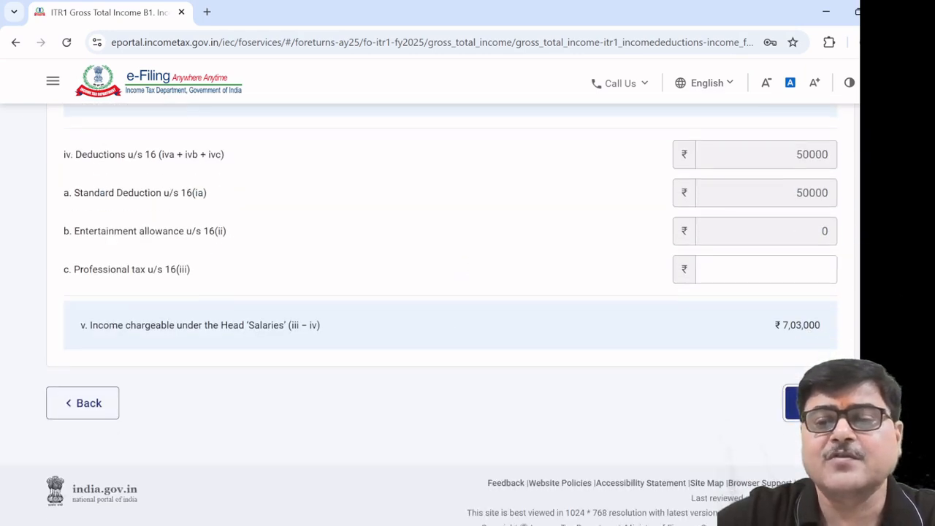
# Confirm the salary details, saving chargeable salary income of ₹7,03,000
pyautogui.click(809, 405)
pyautogui.scroll(-5, 647, 401)
pyautogui.scroll(-10, 646, 401)
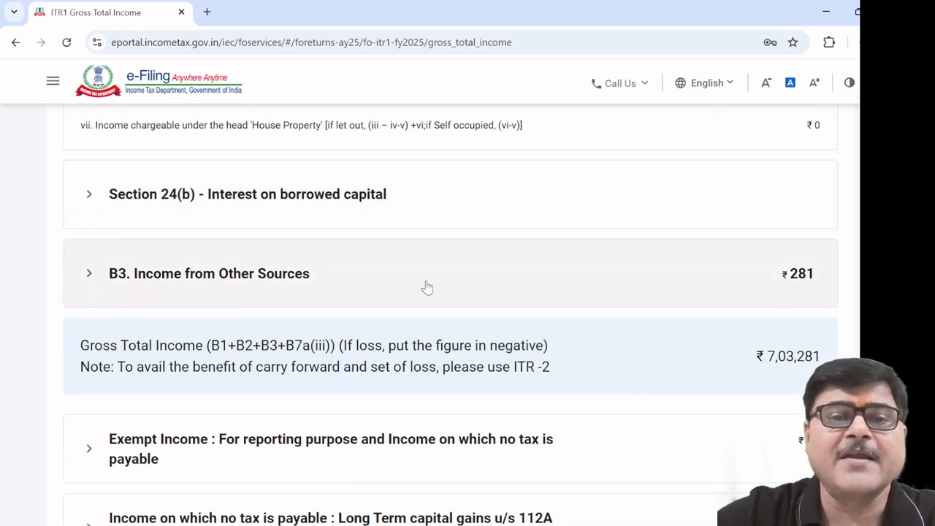
# Expand Section 24(b) interest on borrowed capital and add a loan breakup row
pyautogui.click(251, 208)
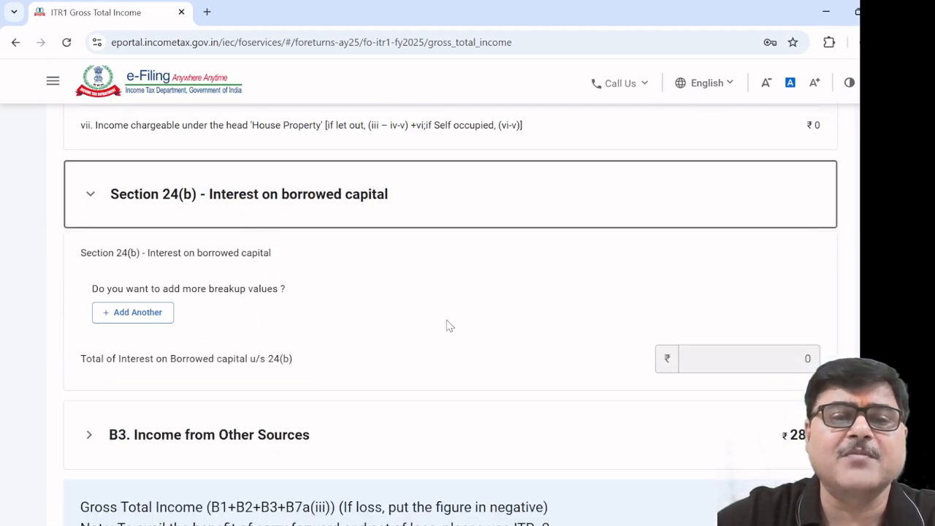
pyautogui.click(144, 321)
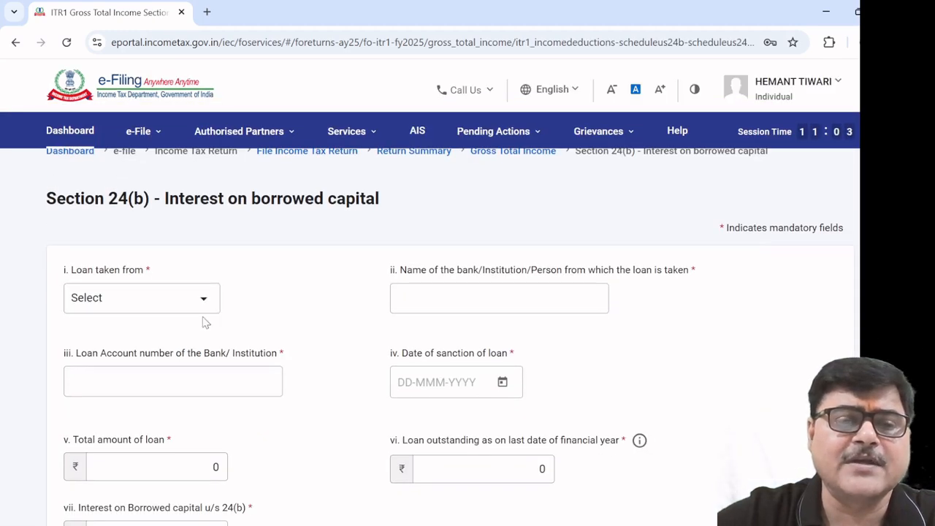
pyautogui.scroll(-3, 347, 361)
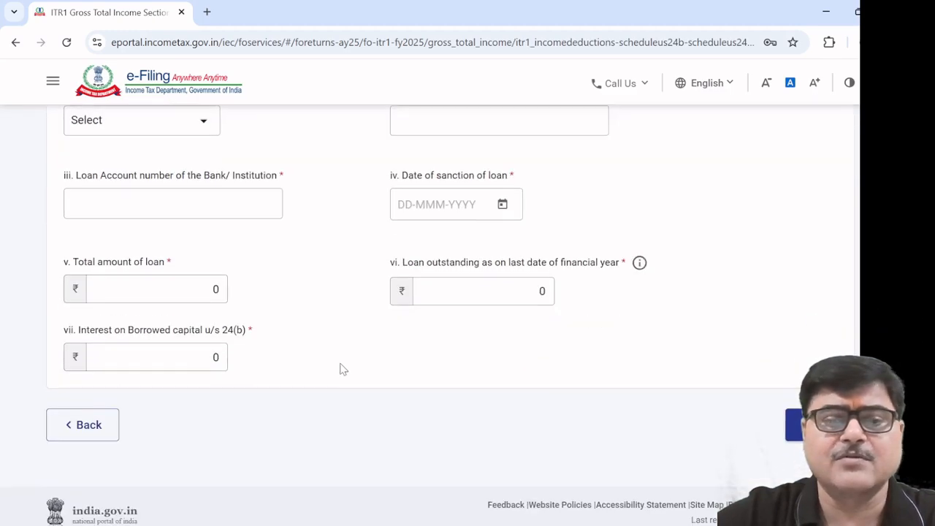
# Go back to the Gross Total Income summary and find B2 Income from House Property
pyautogui.click(83, 425)
pyautogui.scroll(-3, 265, 363)
pyautogui.scroll(-10, 265, 363)
pyautogui.scroll(-2, 266, 363)
pyautogui.scroll(3, 265, 363)
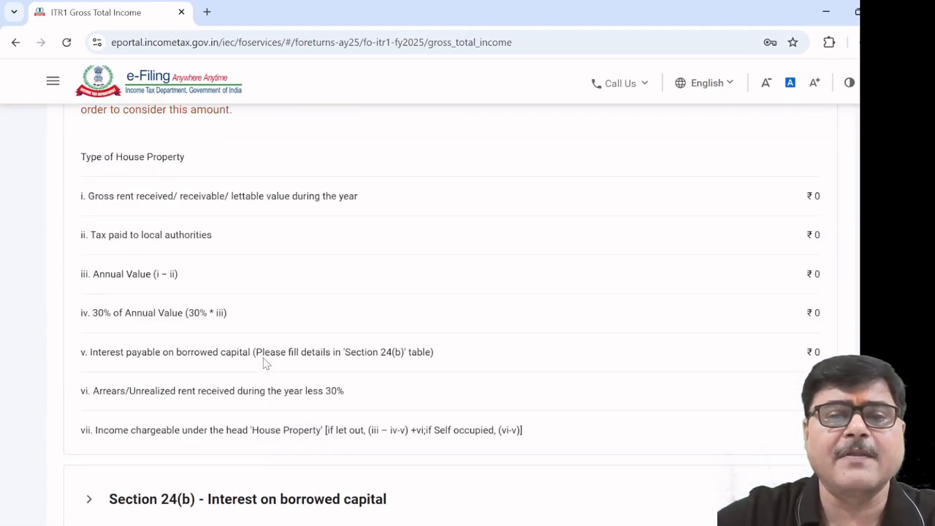
pyautogui.scroll(3, 265, 363)
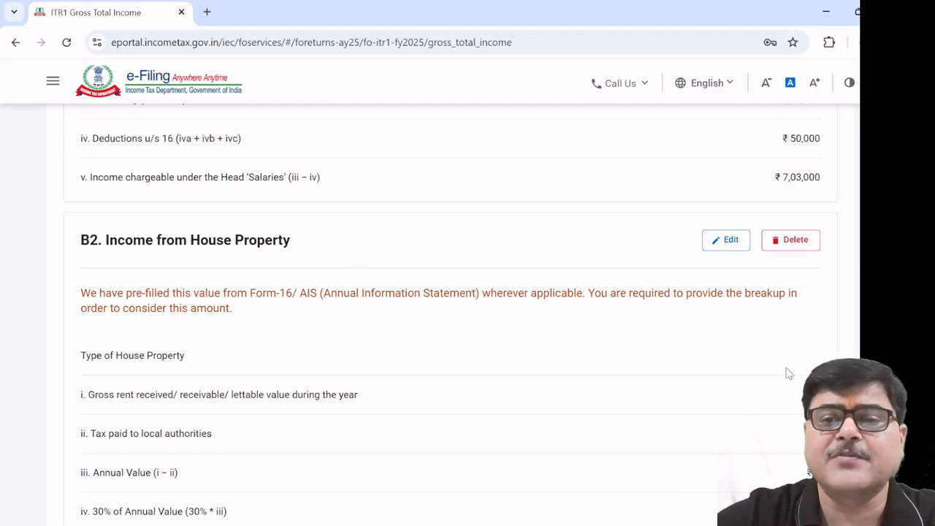
pyautogui.scroll(-3, 772, 372)
pyautogui.scroll(3, 769, 365)
# Edit B2 to Self Occupied with 0 arrears/unrealized rent and confirm
pyautogui.click(730, 240)
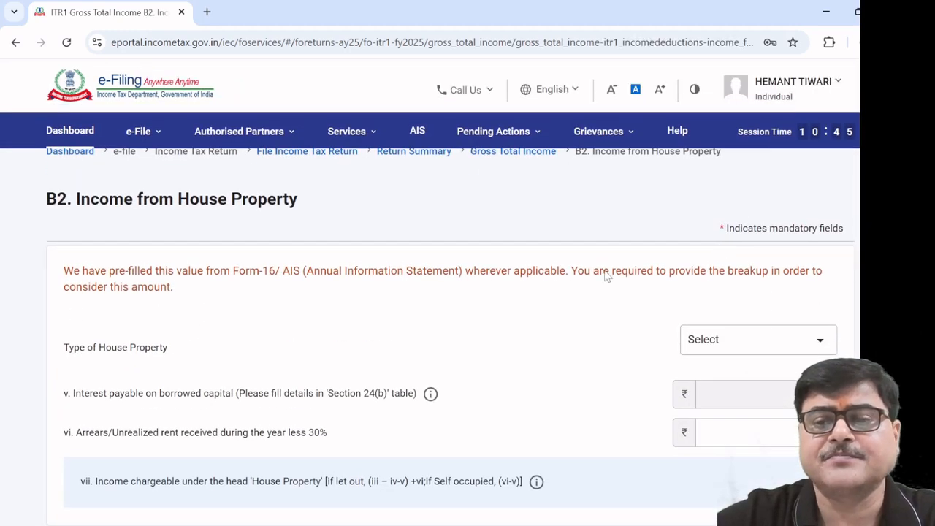
pyautogui.scroll(-3, 603, 276)
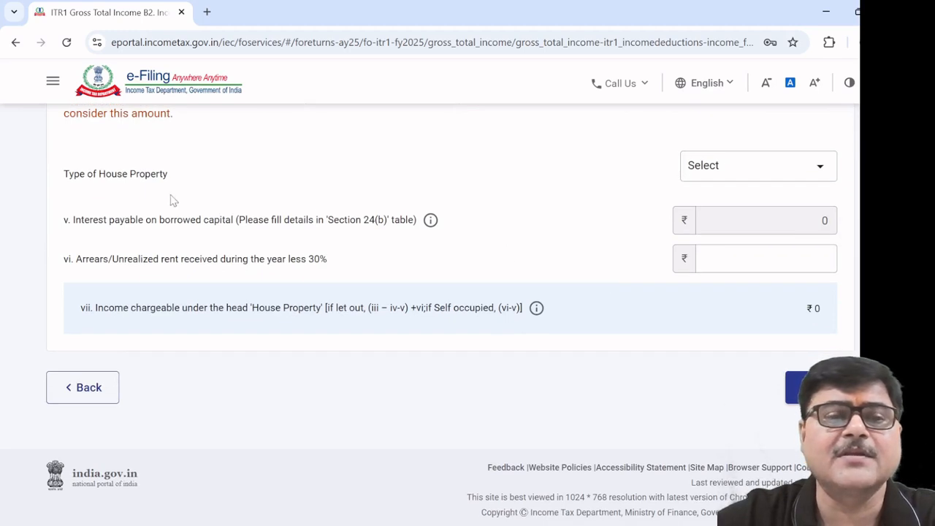
pyautogui.click(823, 167)
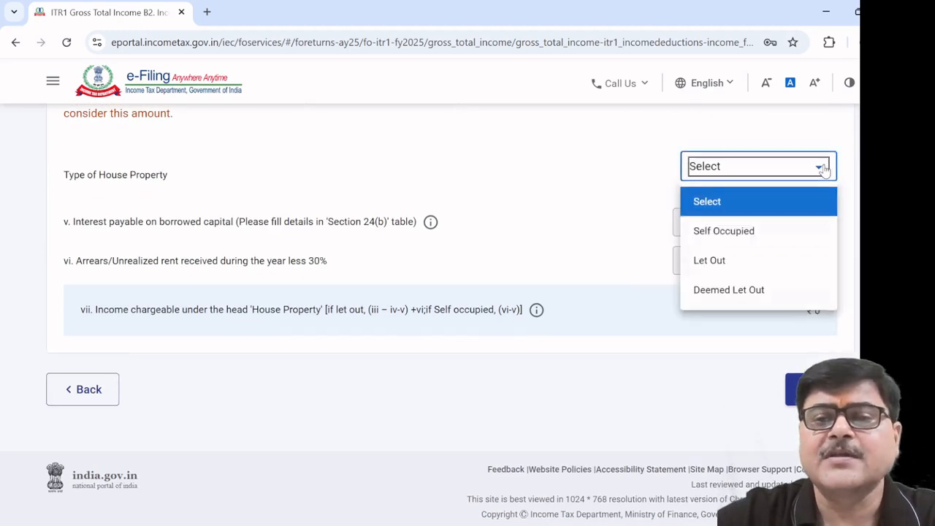
pyautogui.click(763, 234)
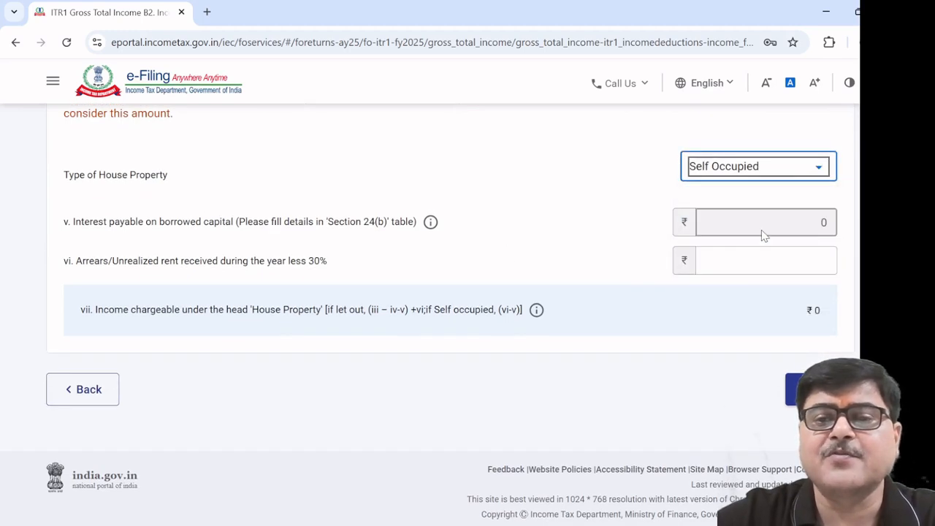
pyautogui.click(817, 263)
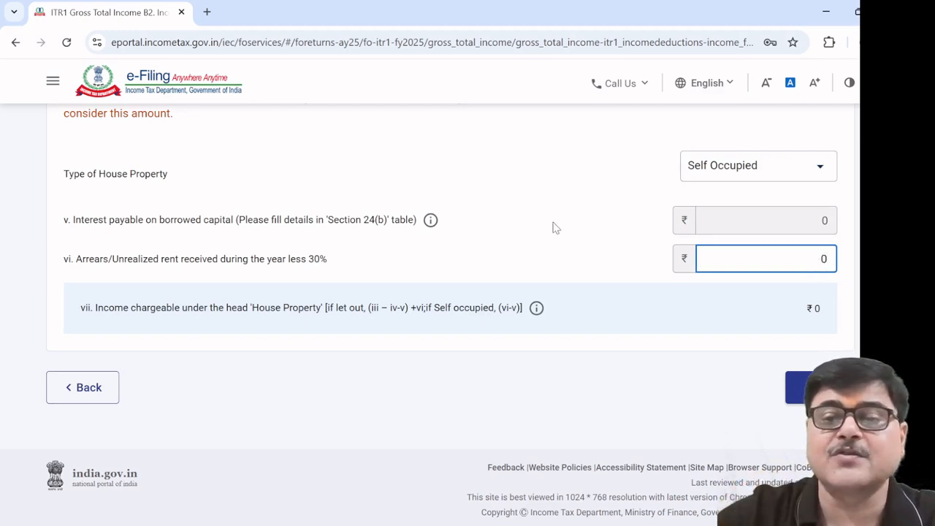
pyautogui.click(811, 388)
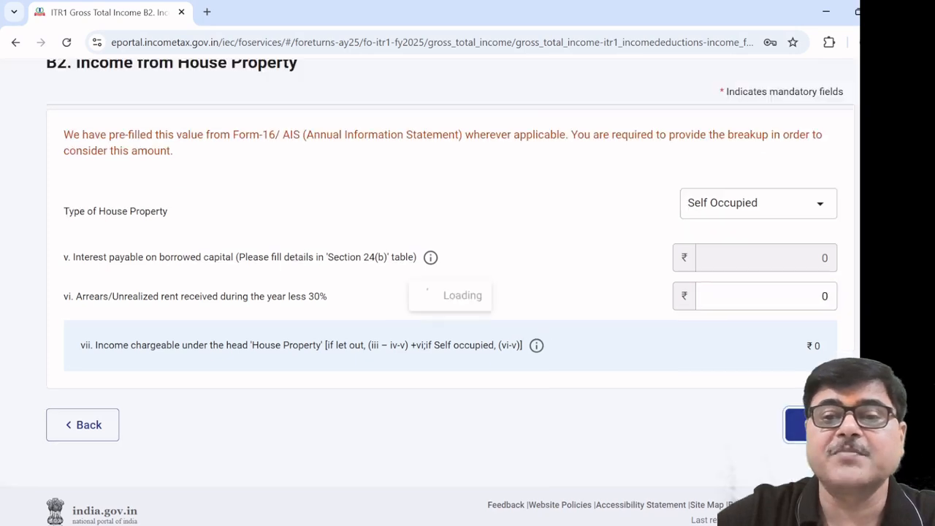
# Open a Section 24(b) loan breakup, leave 'Loan taken from' unselected, and go back to Gross Total Income
pyautogui.scroll(-10, 594, 340)
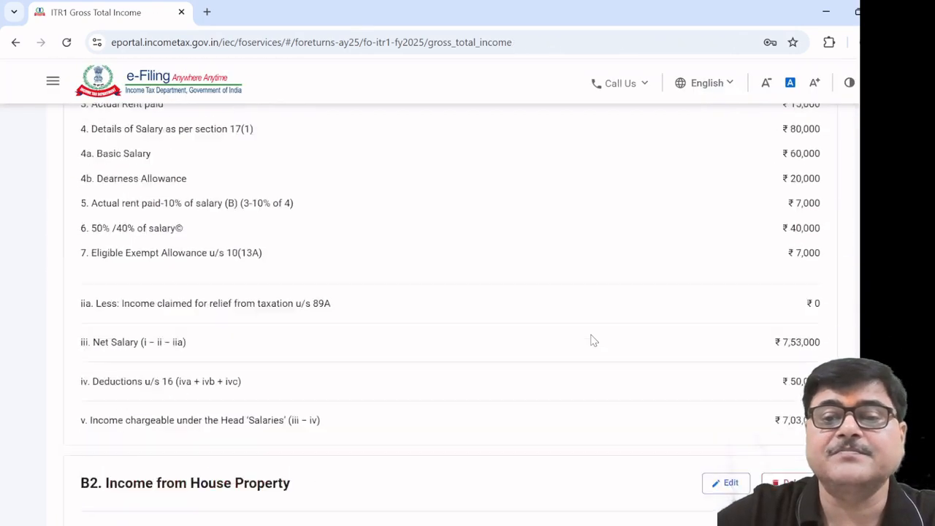
pyautogui.scroll(-6, 594, 340)
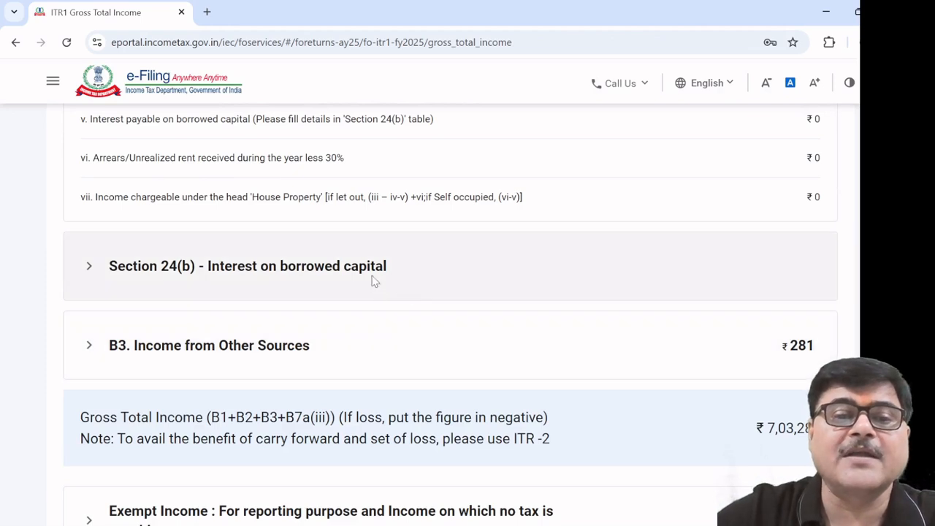
pyautogui.click(370, 276)
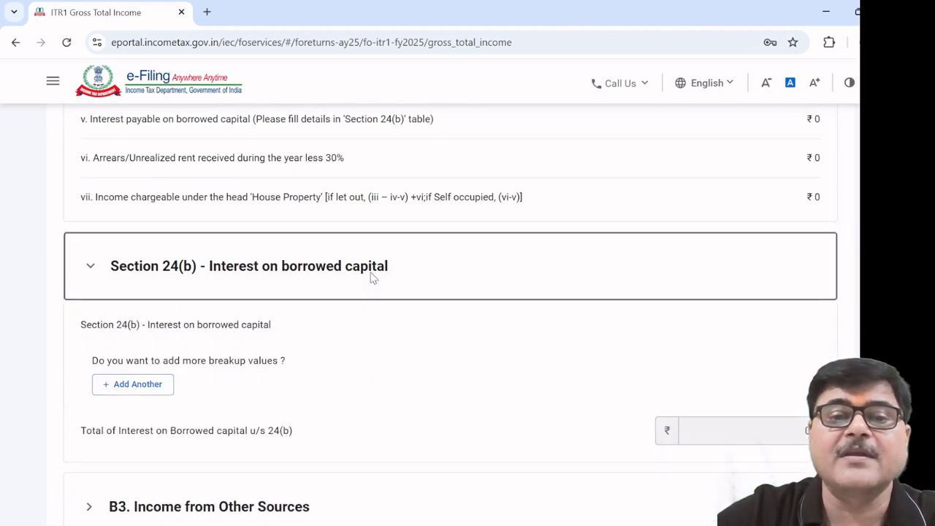
pyautogui.scroll(-1, 434, 327)
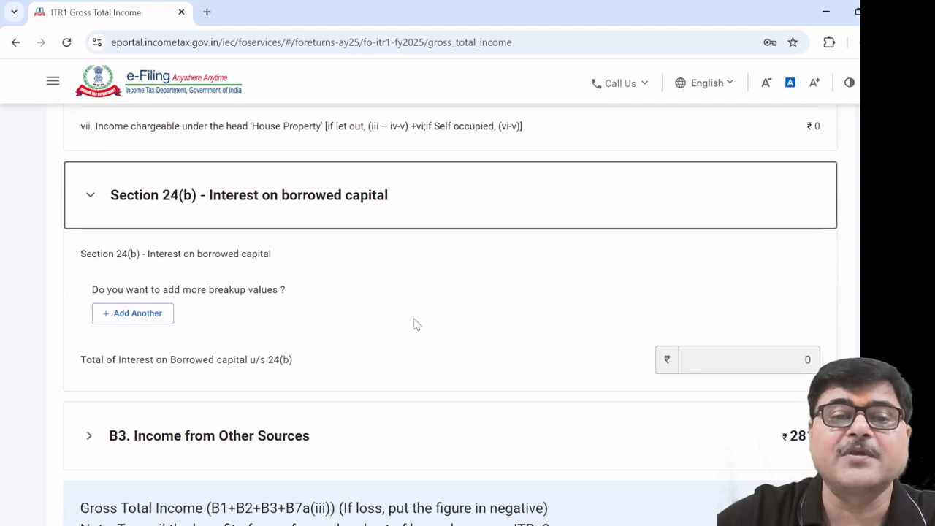
pyautogui.click(145, 319)
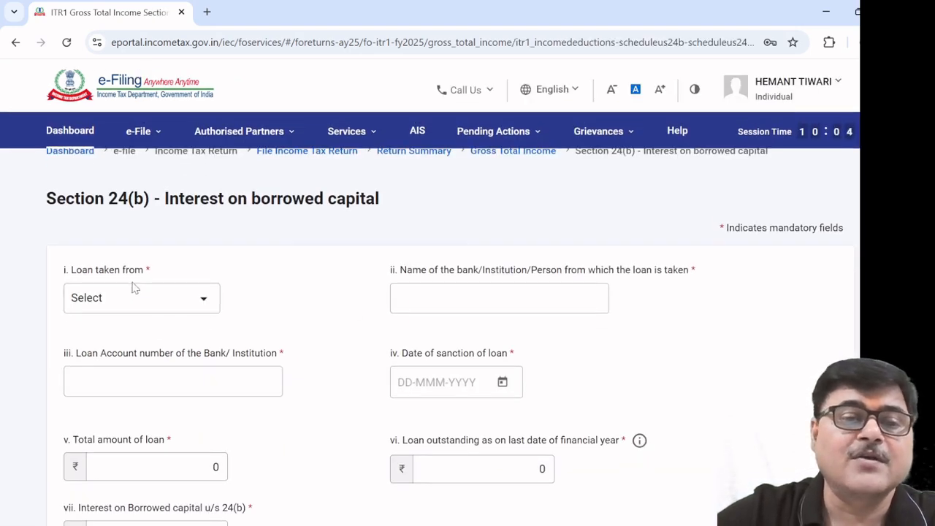
pyautogui.click(204, 299)
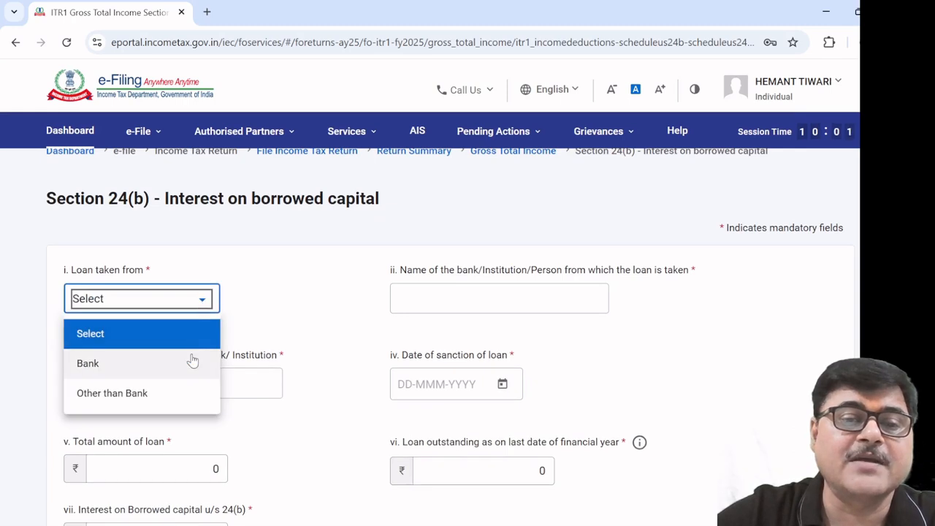
pyautogui.scroll(-2, 271, 323)
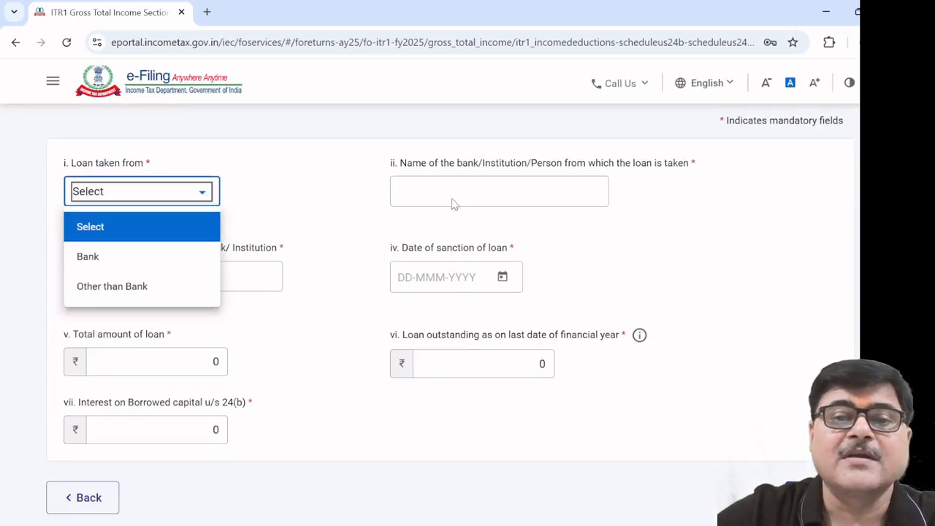
pyautogui.click(348, 208)
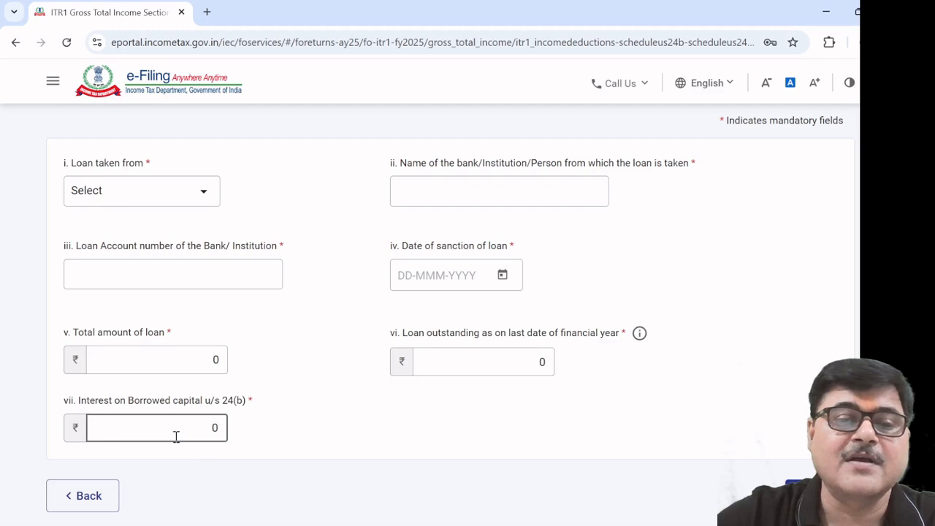
pyautogui.click(87, 495)
# Expand B3 Income from Other Sources and add a new breakup row
pyautogui.scroll(-15, 401, 411)
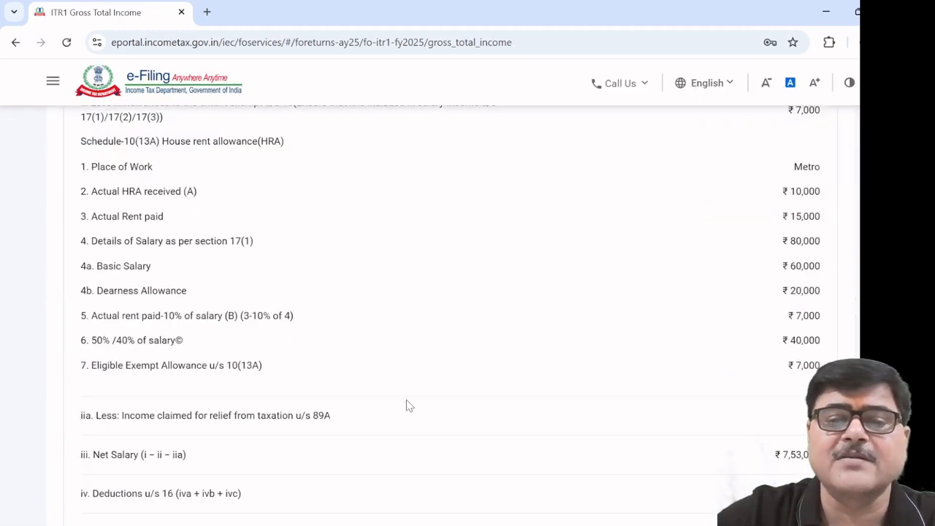
pyautogui.scroll(-2, 411, 406)
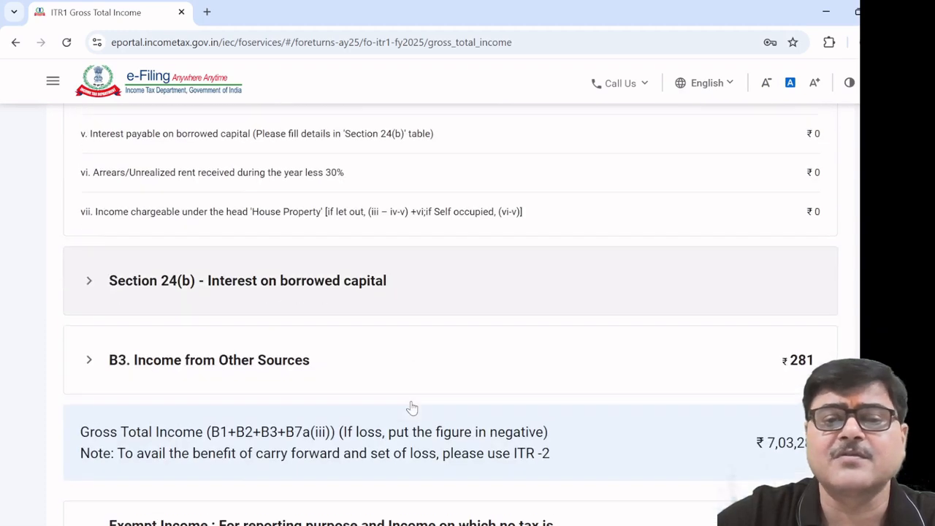
pyautogui.scroll(-2, 414, 406)
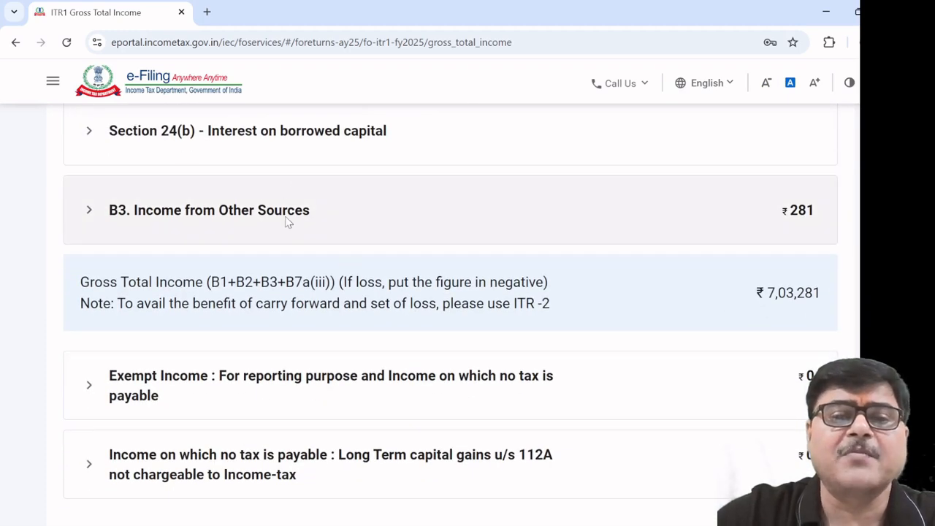
pyautogui.click(288, 224)
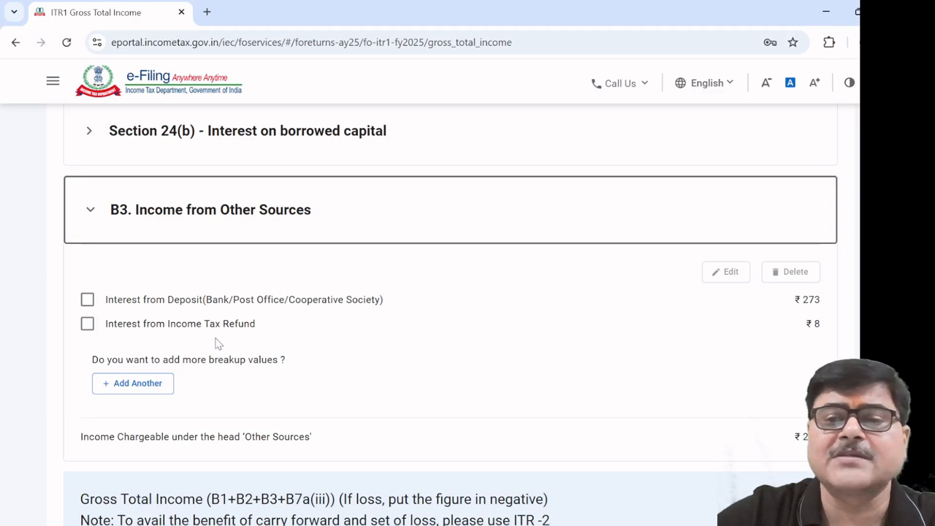
pyautogui.scroll(-1, 215, 342)
pyautogui.click(137, 317)
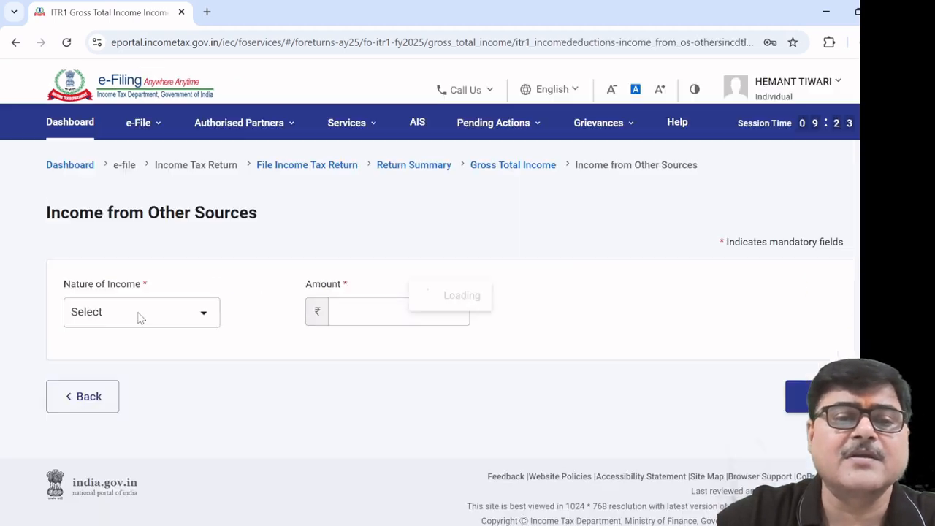
# Record Interest from Saving Bank Account of 590 and save the entry
pyautogui.click(204, 306)
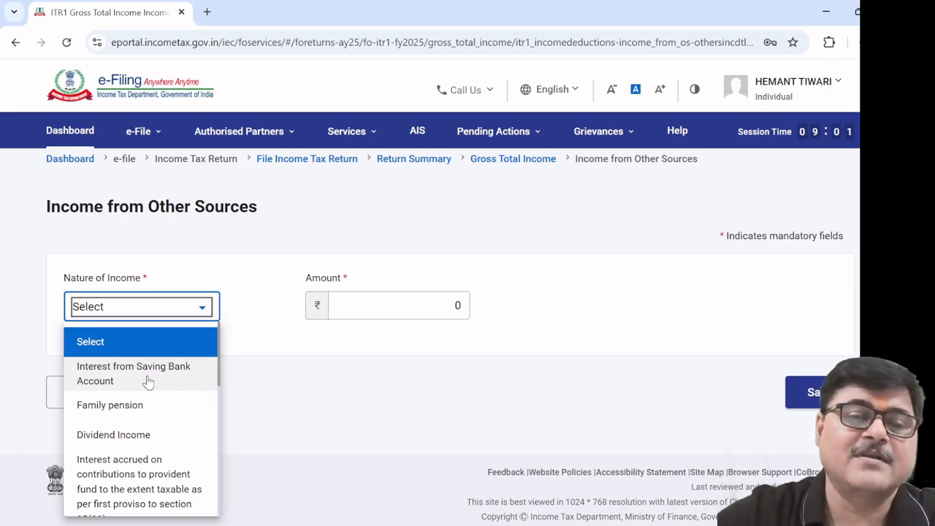
pyautogui.scroll(-2, 152, 404)
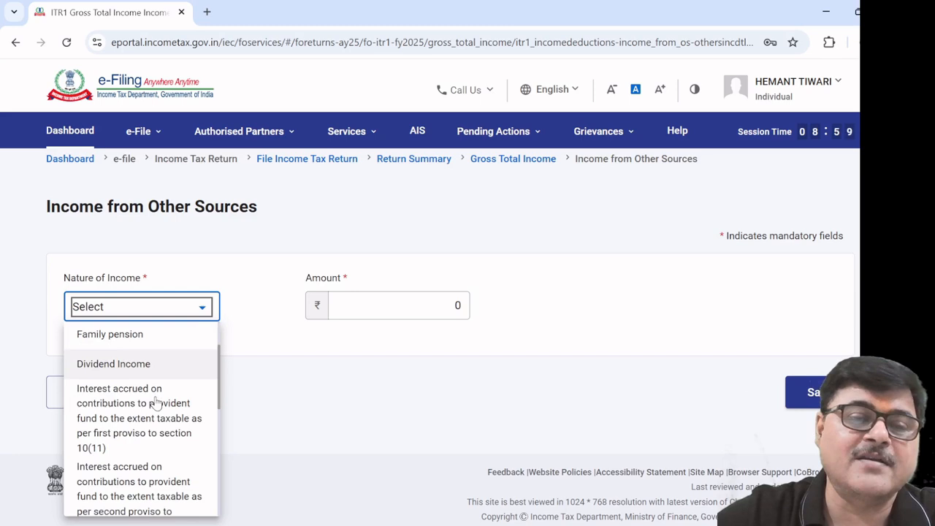
pyautogui.scroll(2, 155, 403)
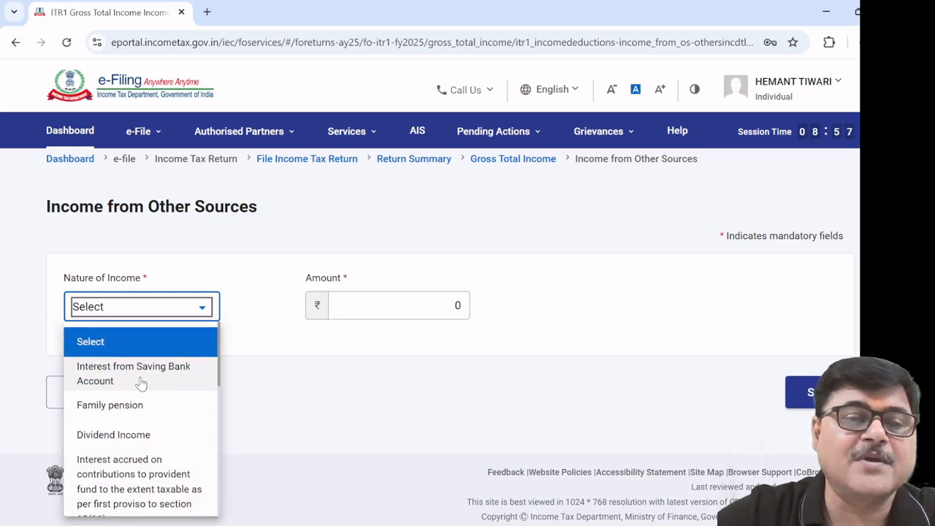
pyautogui.click(141, 376)
pyautogui.click(361, 307)
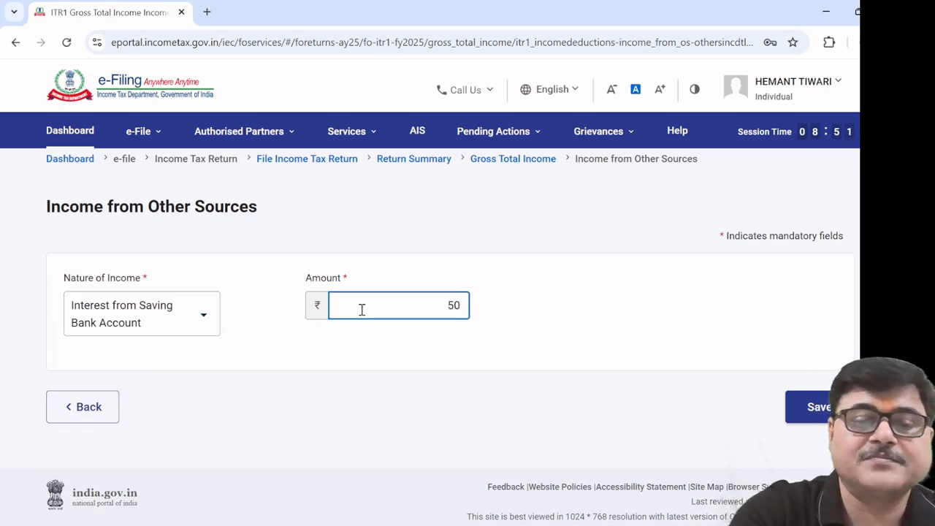
pyautogui.write('59')
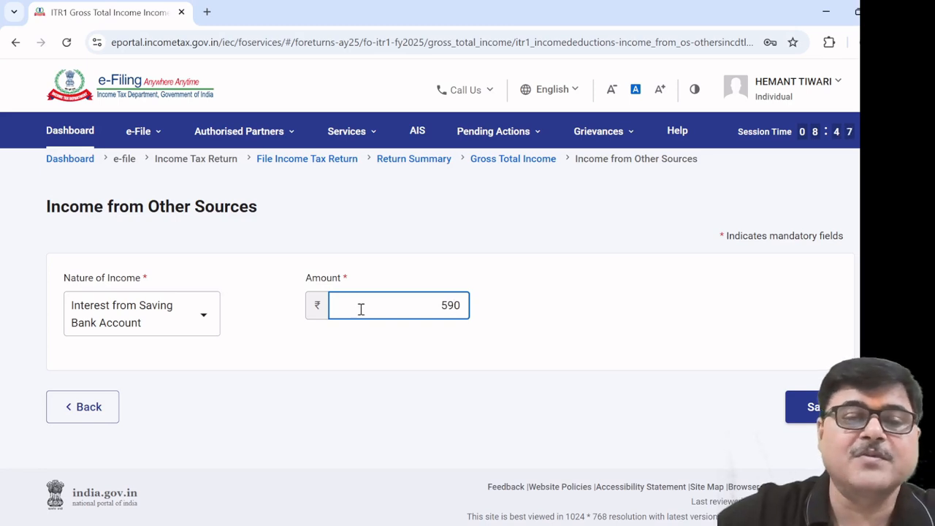
pyautogui.click(275, 349)
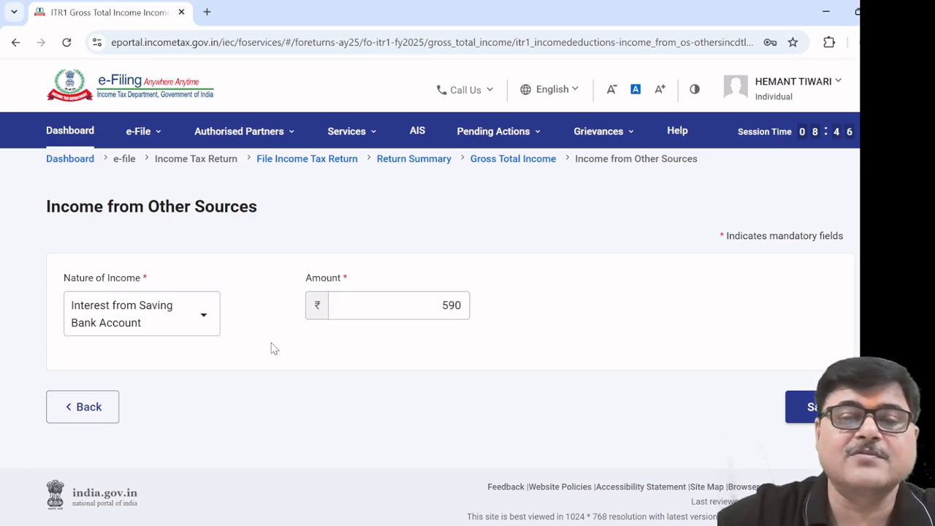
pyautogui.click(807, 407)
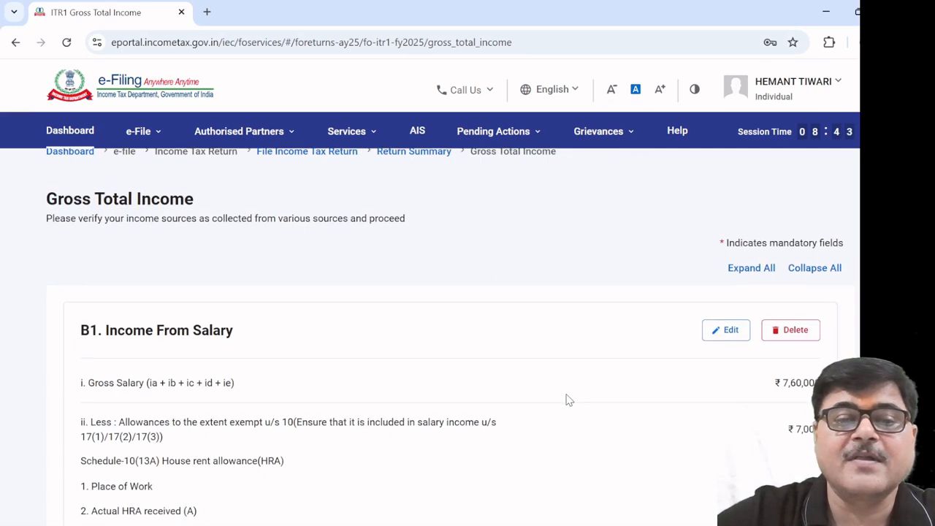
# Expand Exempt Income and add a new breakup entry
pyautogui.scroll(-5, 568, 400)
pyautogui.scroll(-8, 569, 400)
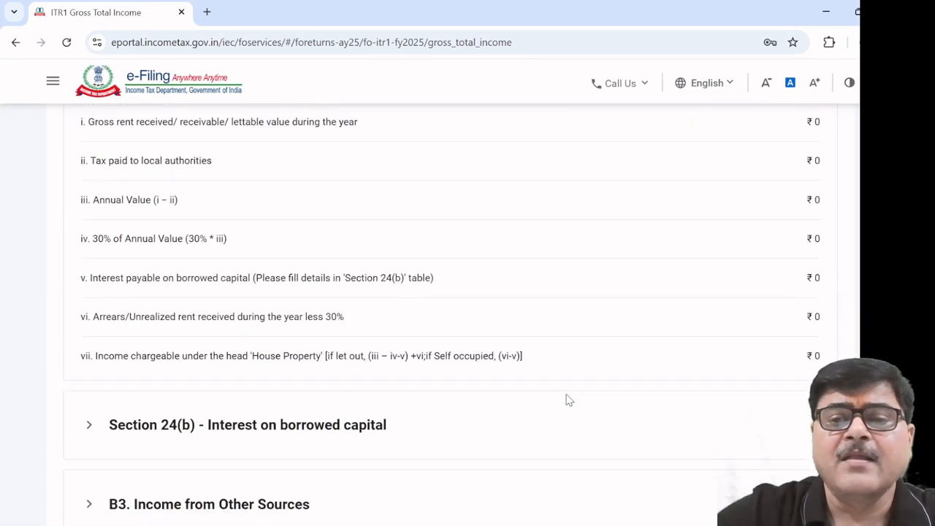
pyautogui.scroll(-5, 567, 401)
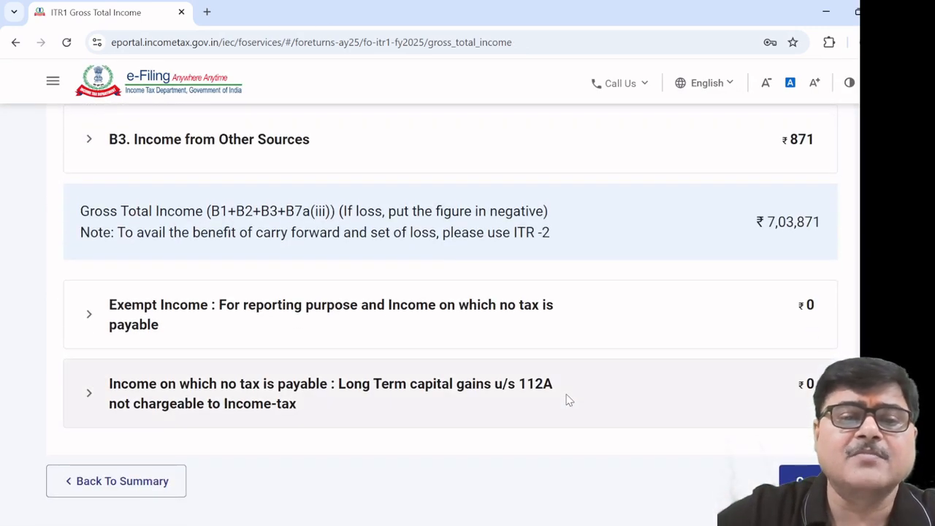
pyautogui.click(295, 310)
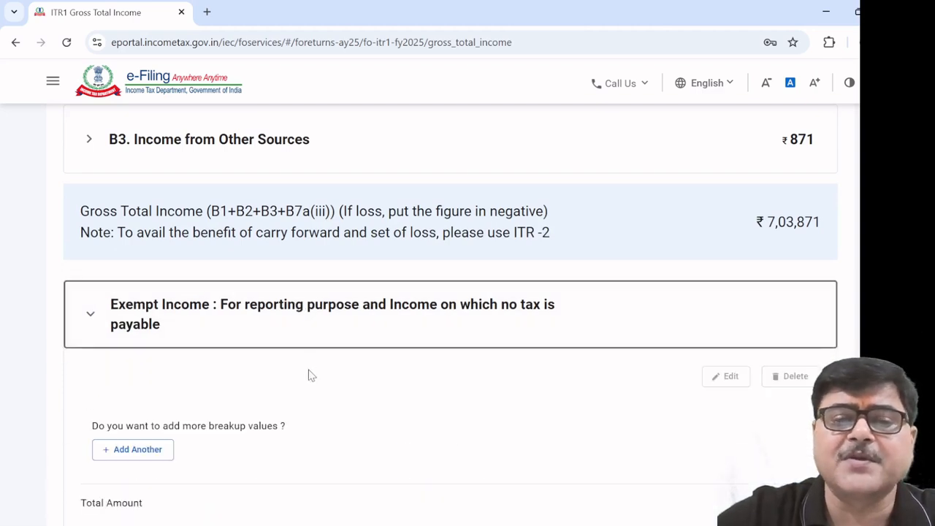
pyautogui.scroll(-1, 308, 375)
pyautogui.click(151, 378)
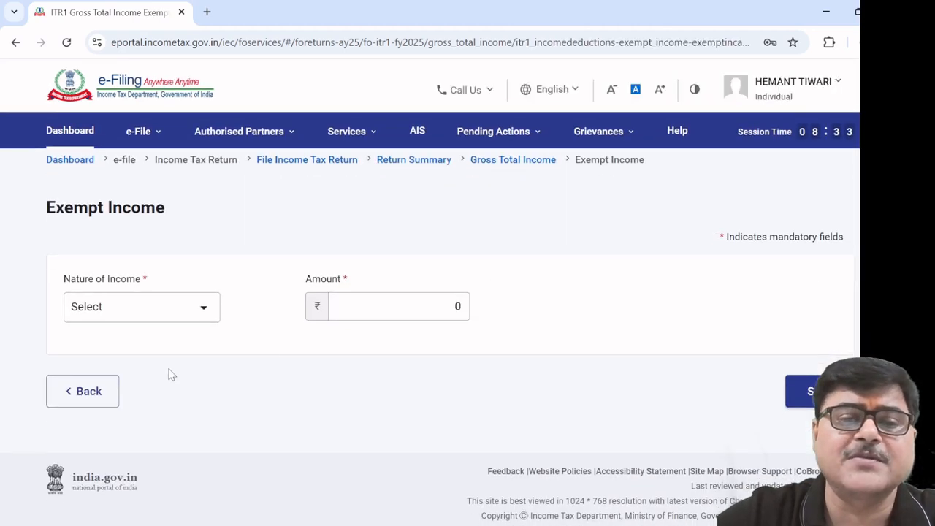
# Set the entry to Agriculture Income (≤ Rs.5000) with an amount of 5000
pyautogui.click(207, 311)
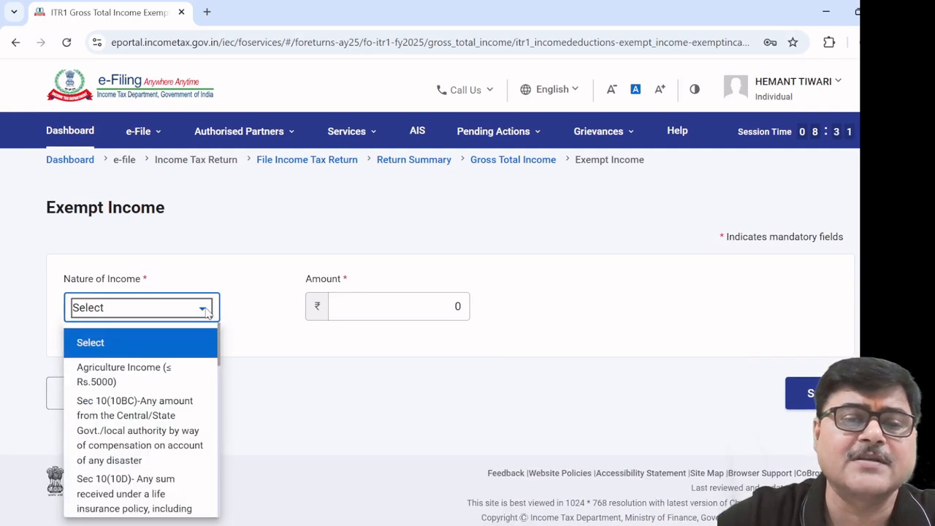
pyautogui.click(171, 371)
pyautogui.click(392, 306)
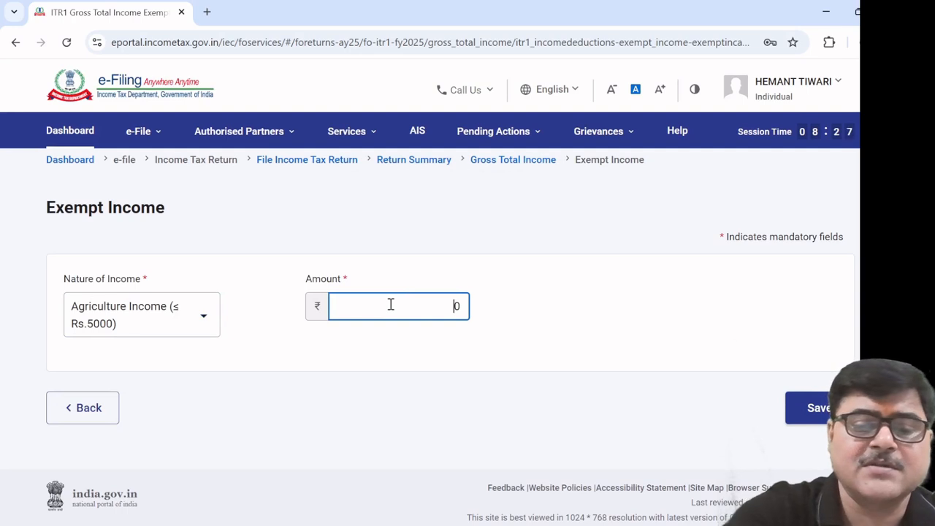
pyautogui.write('5000')
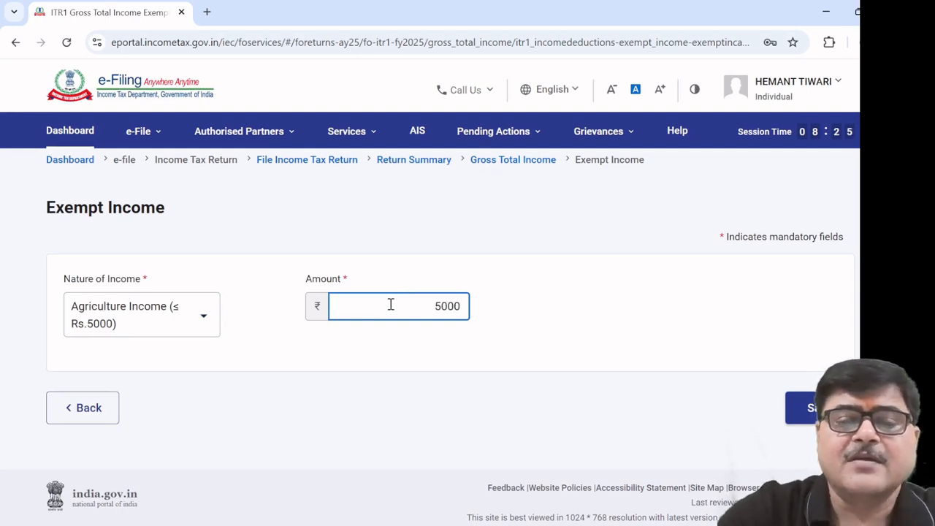
pyautogui.click(449, 361)
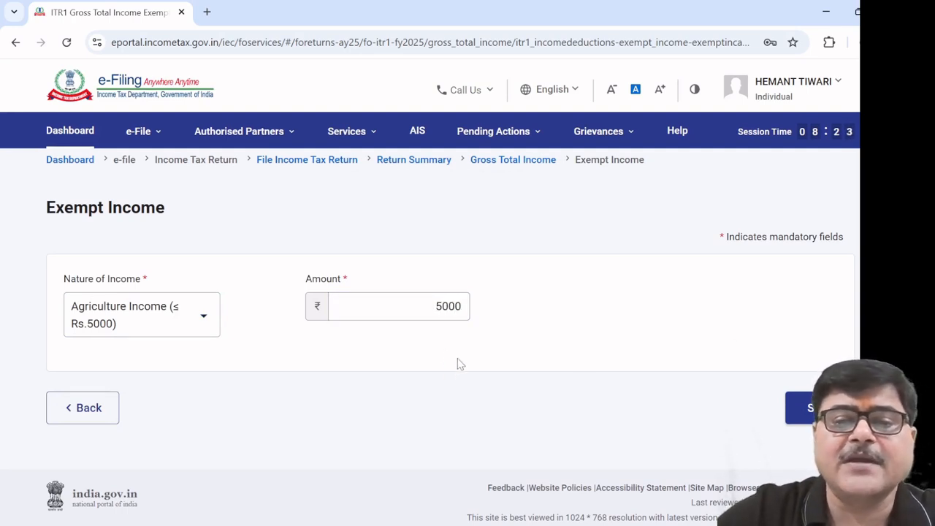
# Expand the Section 112A gains details and enter total sale consideration of 200000
pyautogui.scroll(-3, 475, 367)
pyautogui.scroll(-12, 471, 365)
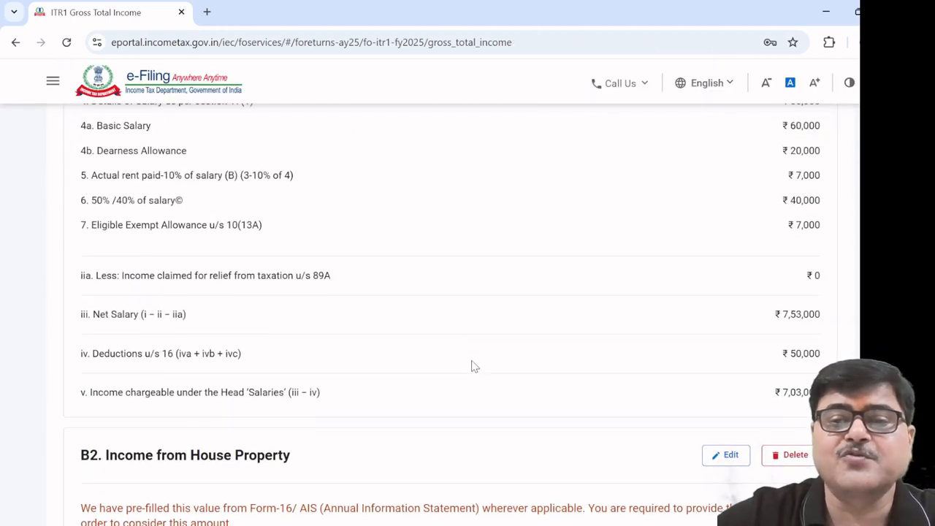
pyautogui.scroll(-2, 471, 366)
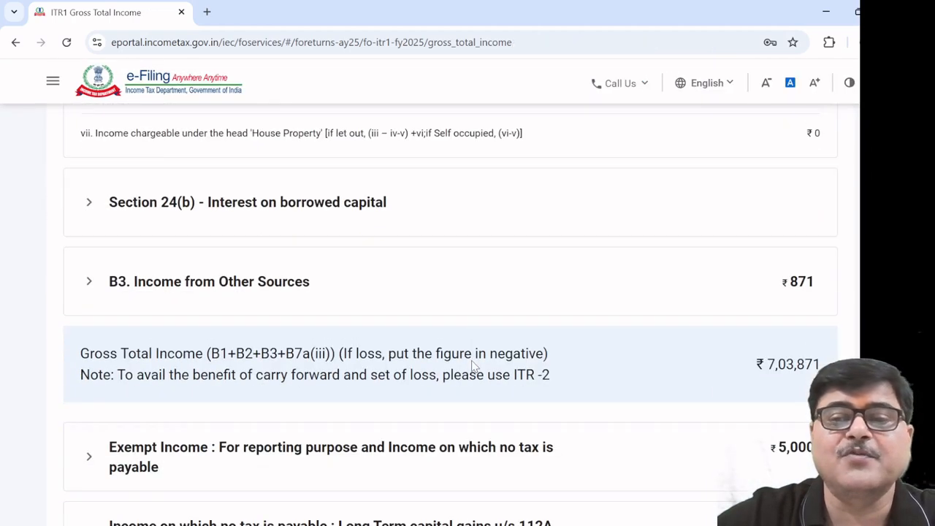
pyautogui.scroll(-3, 472, 365)
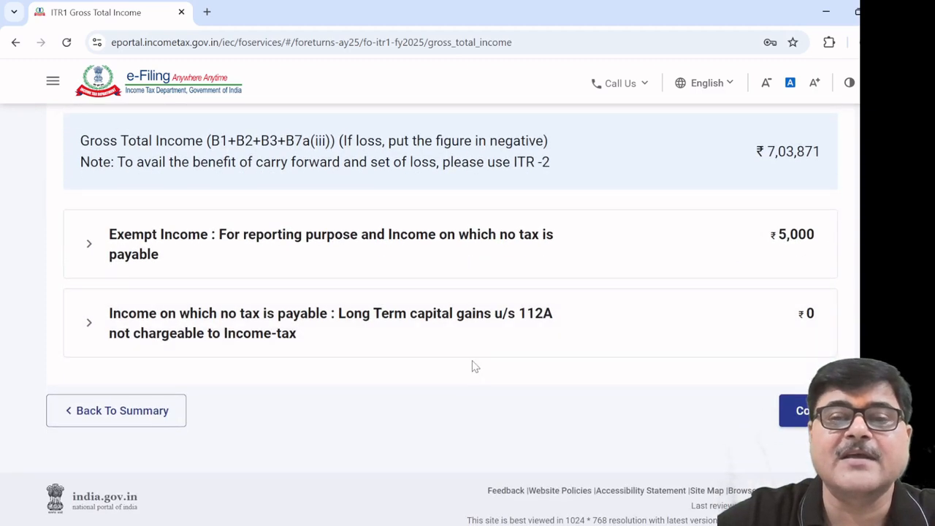
pyautogui.click(378, 324)
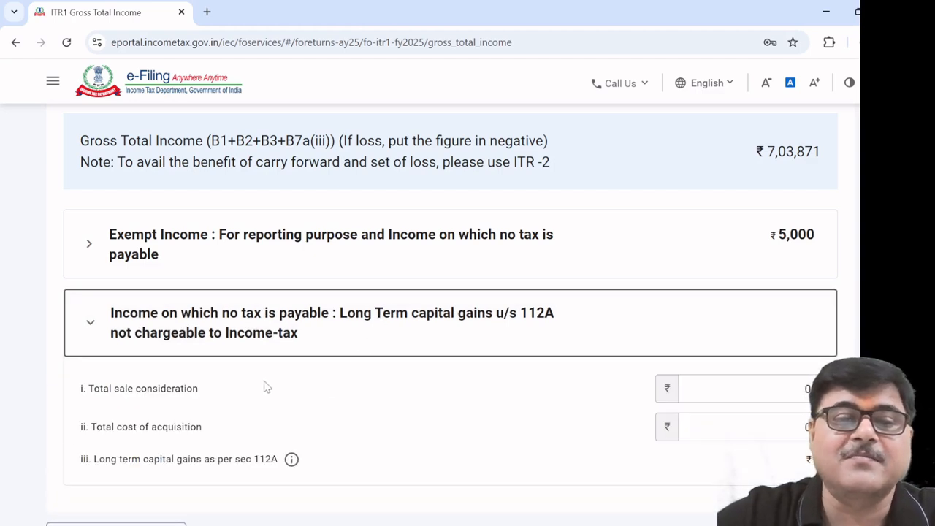
pyautogui.scroll(-1, 263, 368)
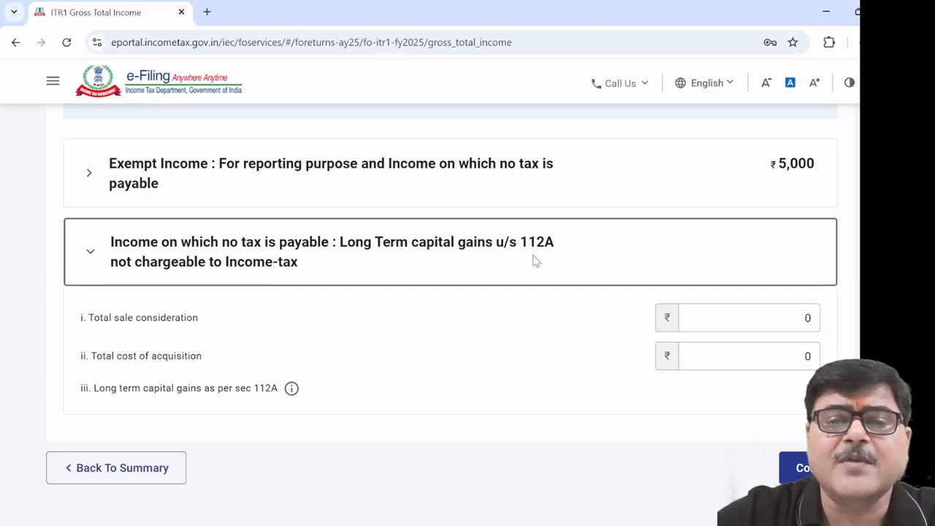
pyautogui.click(758, 323)
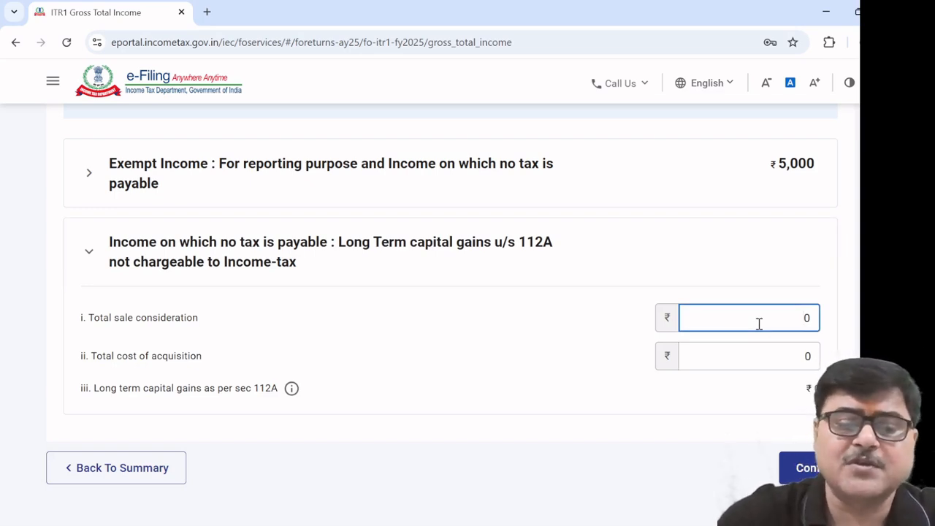
pyautogui.write('2000')
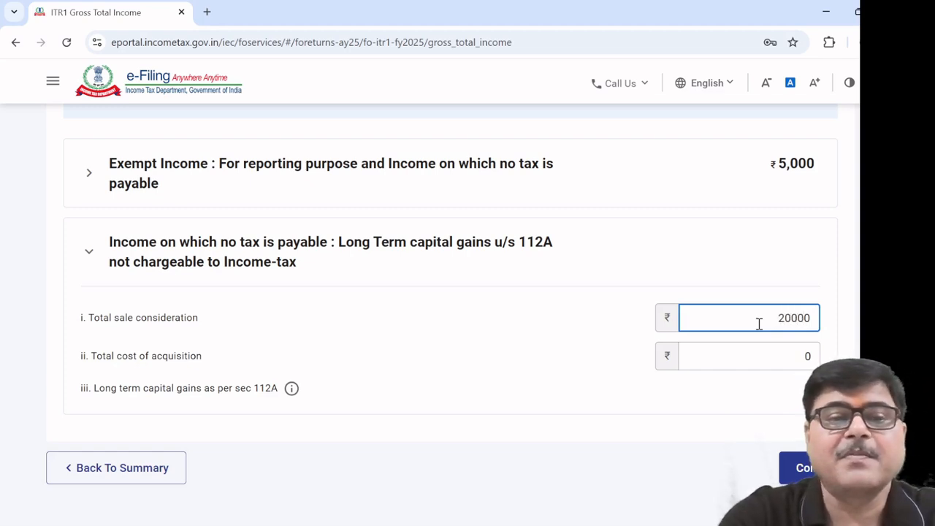
pyautogui.write('0')
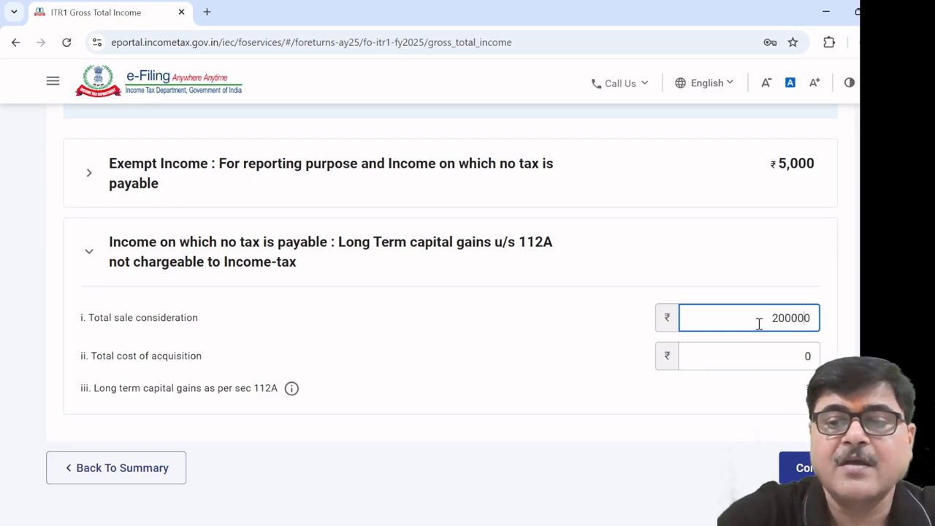
pyautogui.click(774, 348)
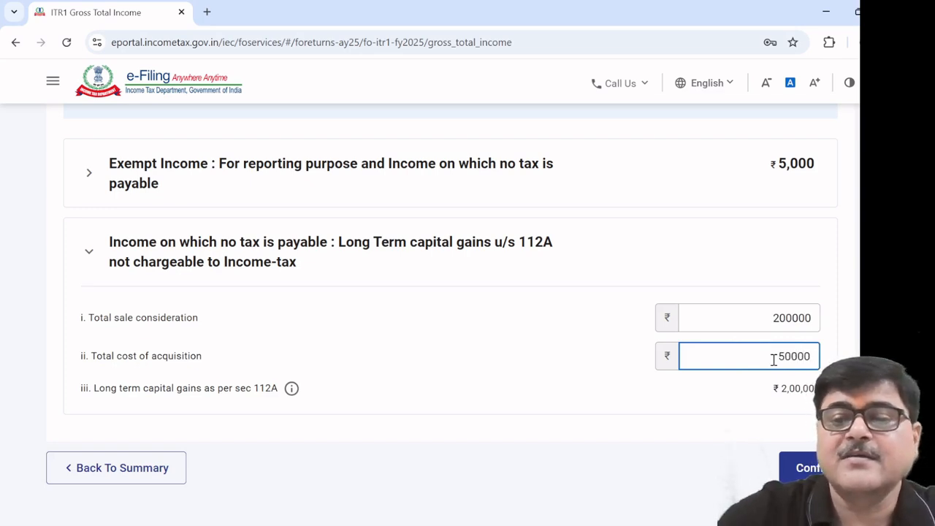
pyautogui.click(499, 344)
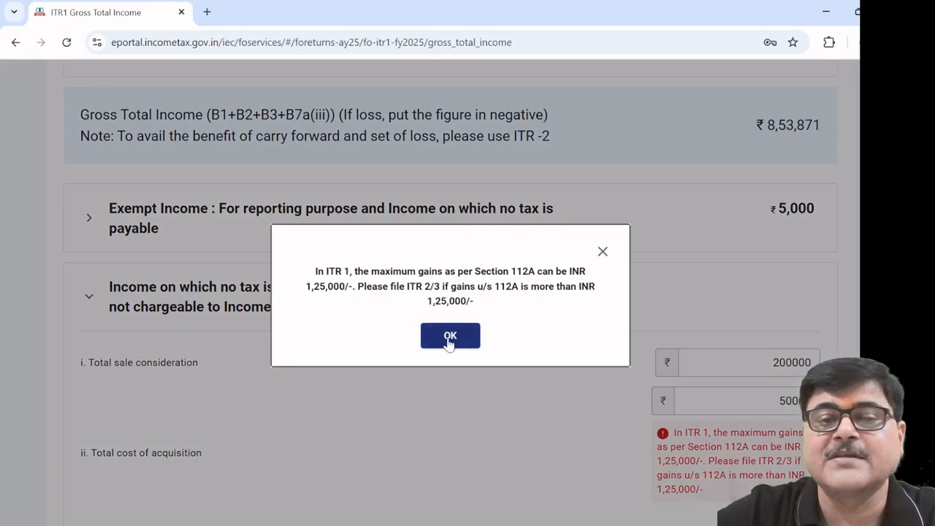
# Dismiss the error popup and change total cost of acquisition from 50000 to 100000
pyautogui.click(448, 331)
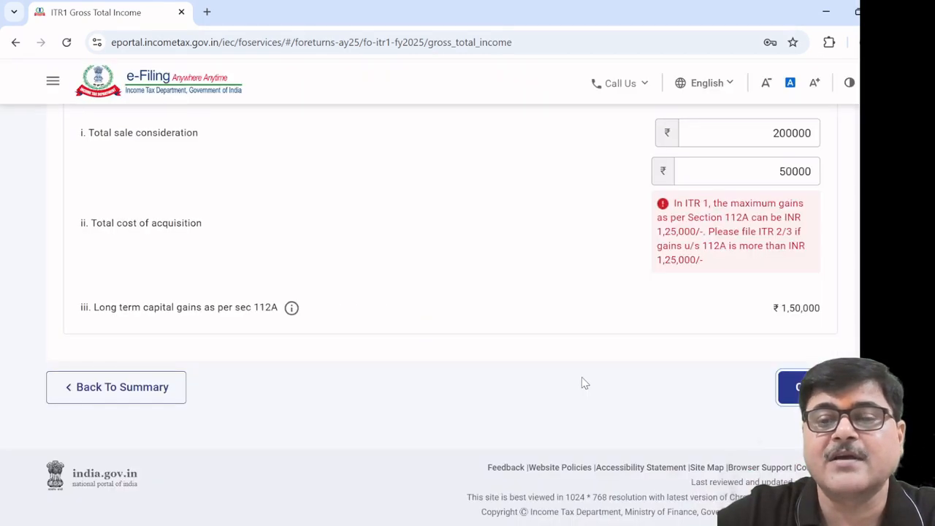
pyautogui.scroll(1, 582, 376)
pyautogui.click(768, 242)
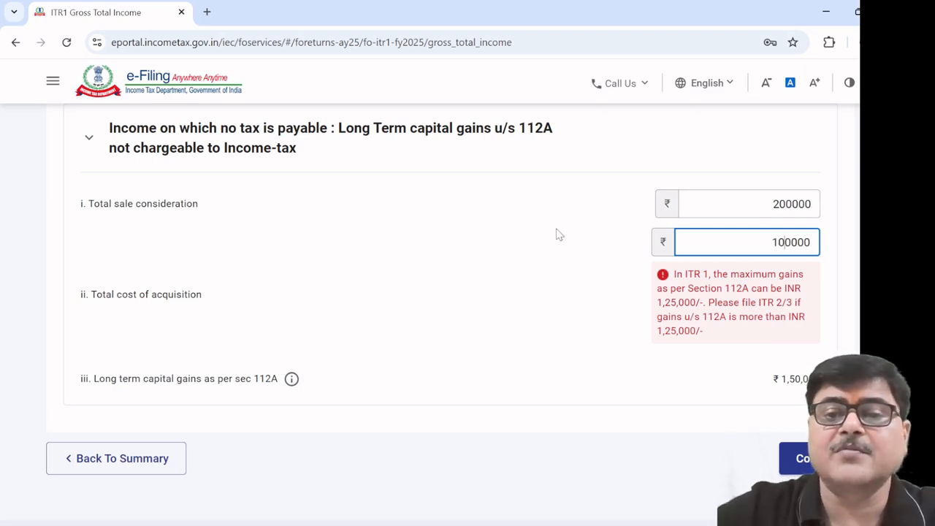
pyautogui.click(531, 255)
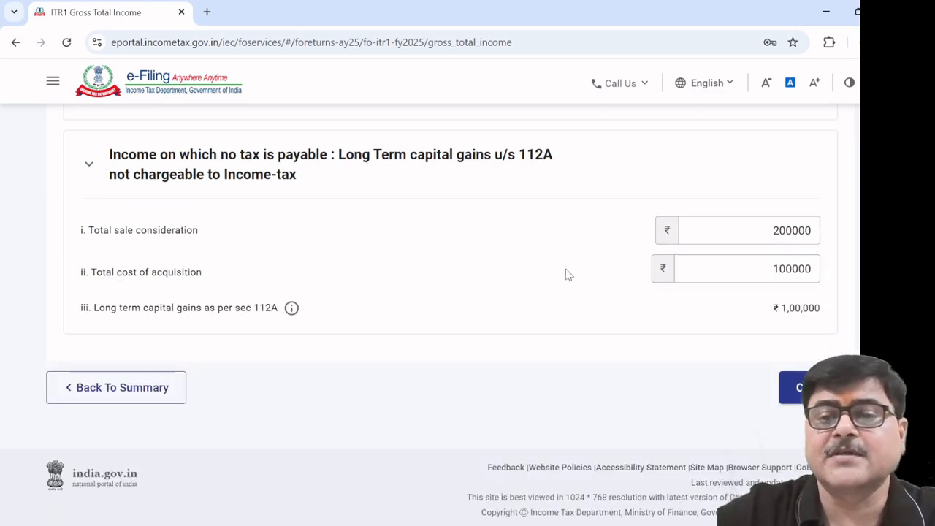
# Confirm the Gross Total Income schedule and open Total Deductions
pyautogui.click(795, 387)
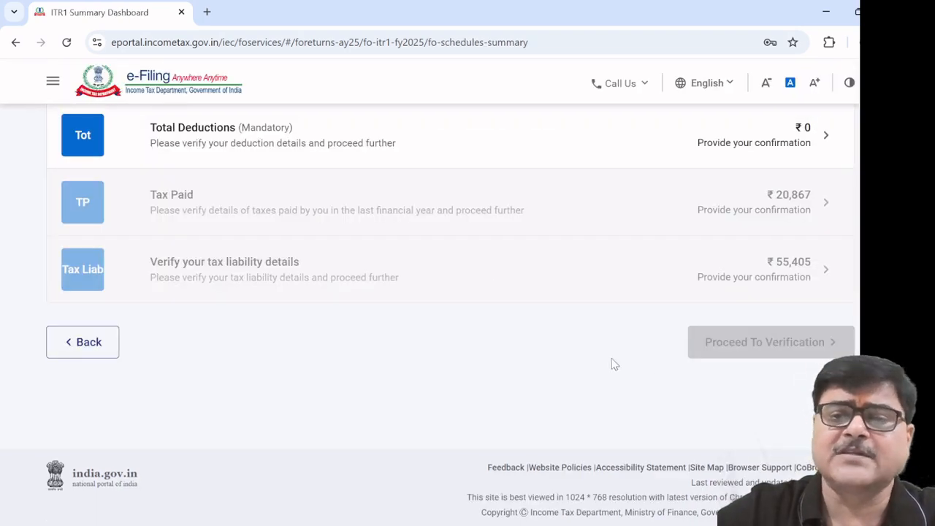
pyautogui.scroll(1, 613, 362)
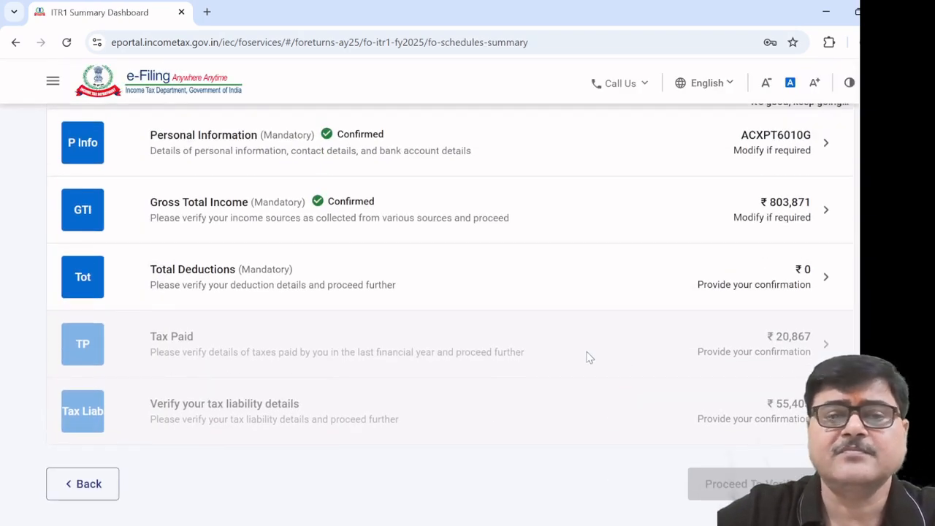
pyautogui.click(215, 283)
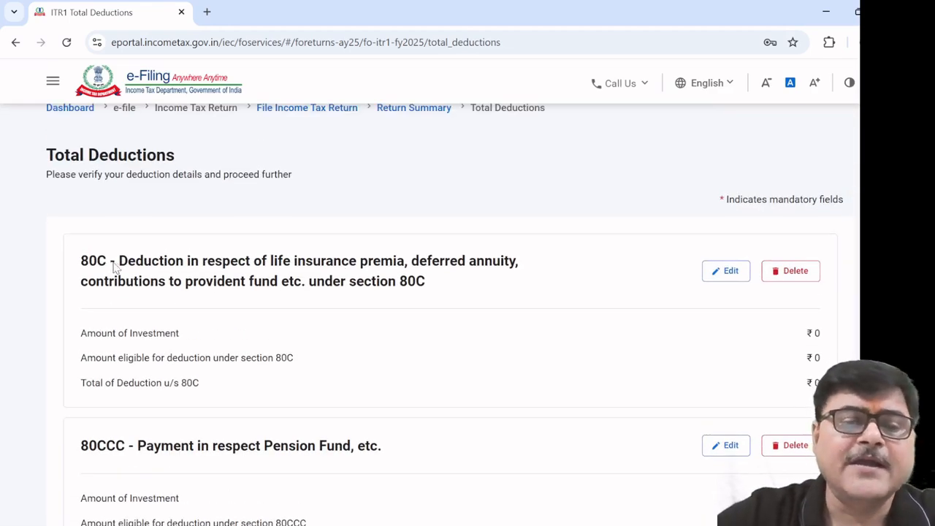
# Start a new 80C breakup entry with an eligible amount of 12000
pyautogui.click(726, 271)
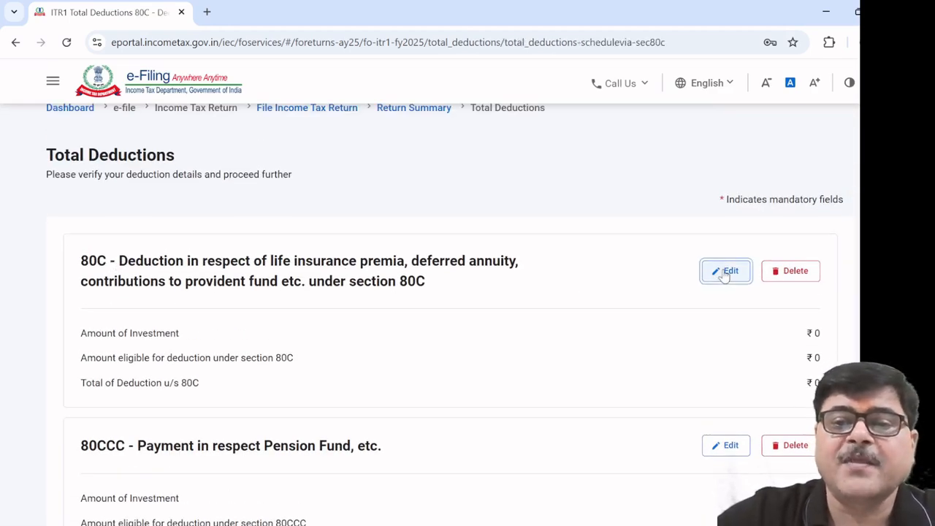
pyautogui.scroll(-3, 317, 358)
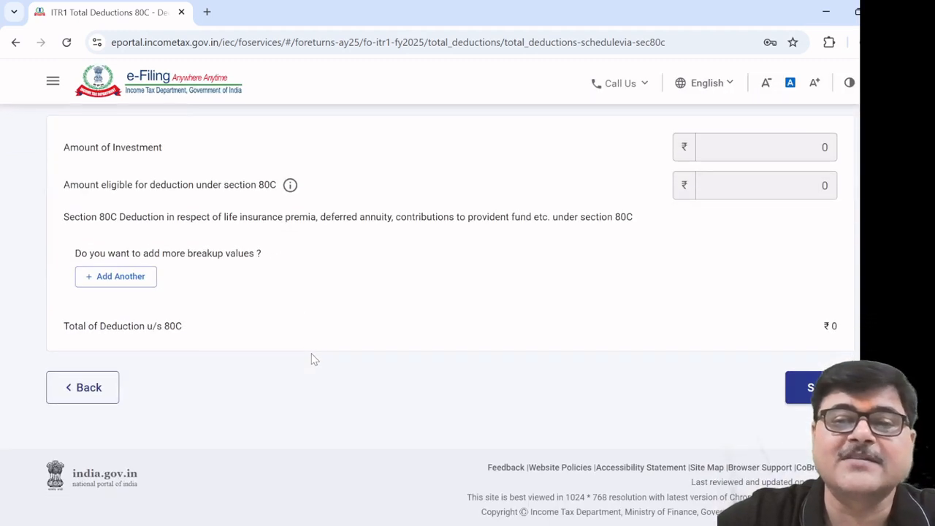
pyautogui.click(113, 279)
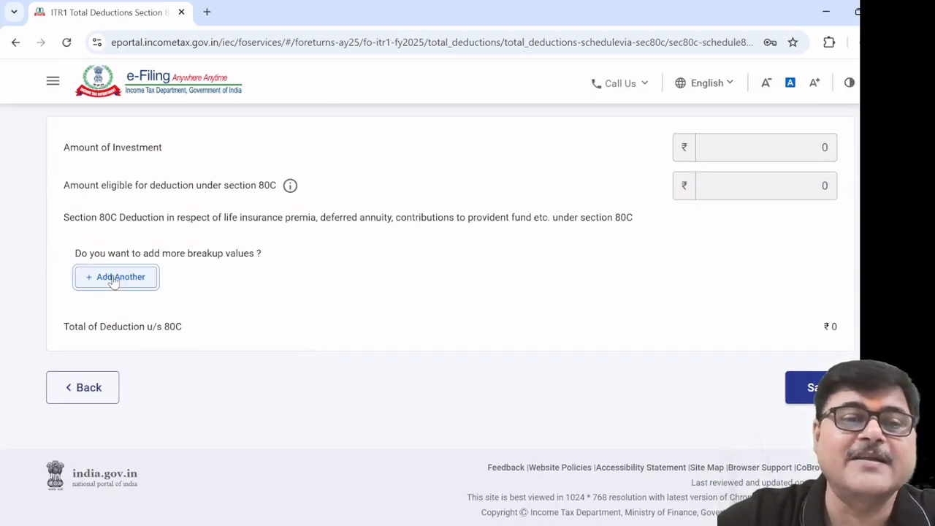
pyautogui.click(210, 363)
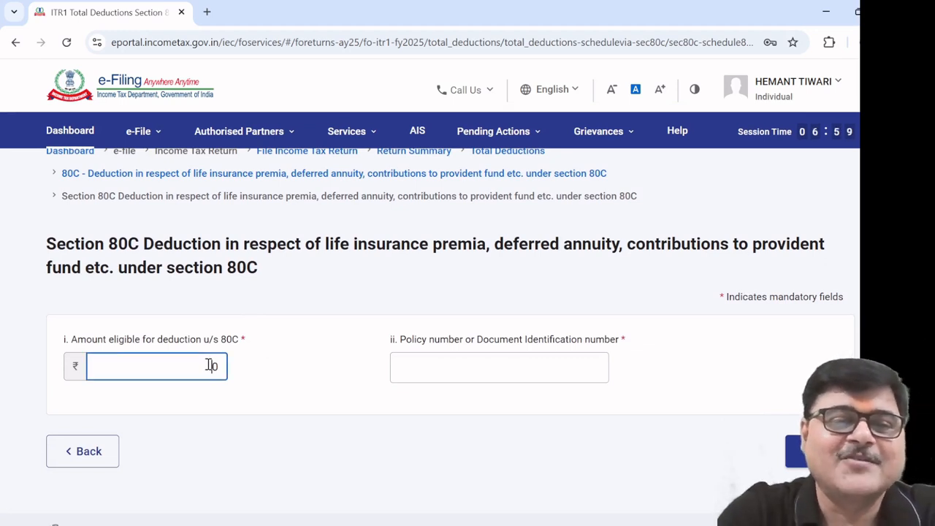
pyautogui.write('120000')
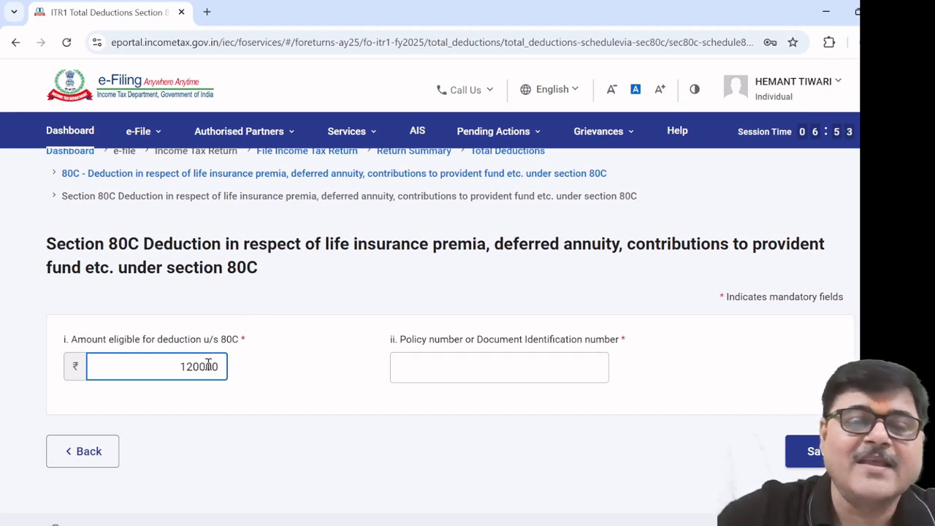
pyautogui.click(418, 370)
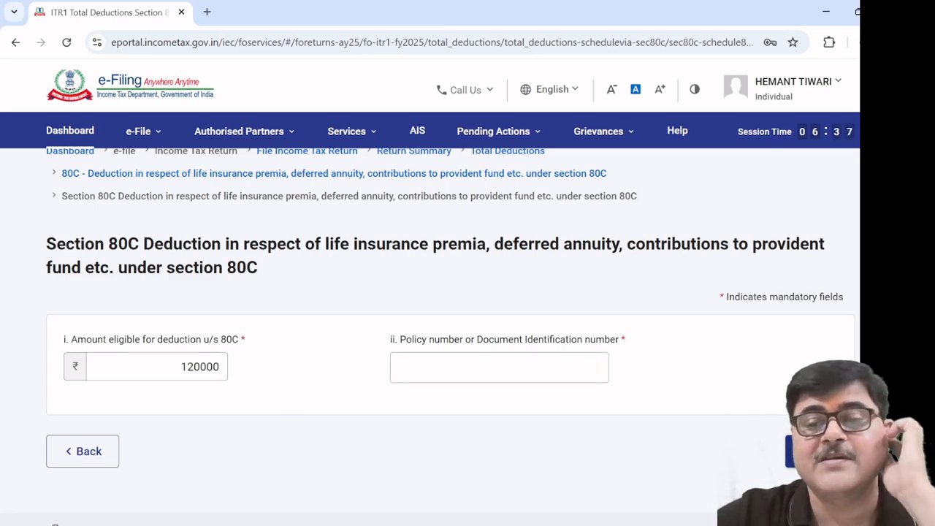
pyautogui.click(564, 371)
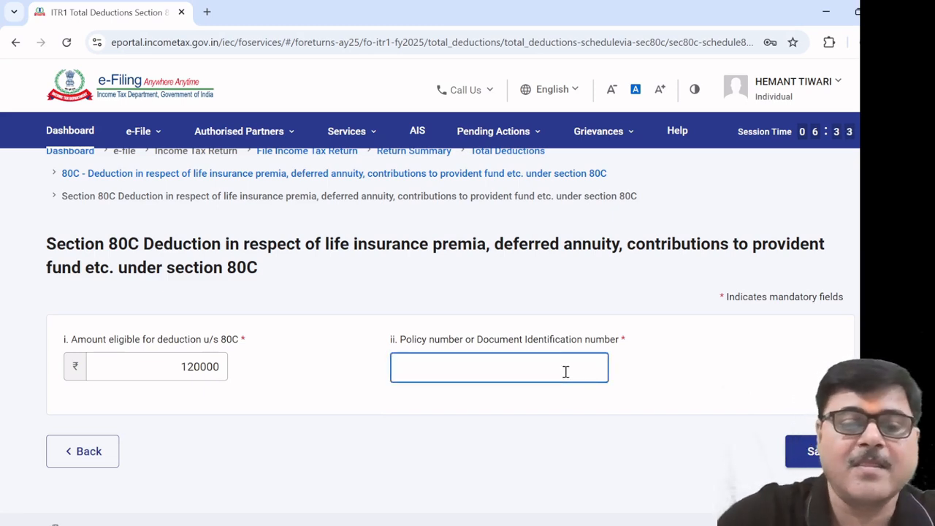
# Discard the 80C entry unsaved and return to Total Deductions, with 80C still ₹0
pyautogui.click(81, 450)
pyautogui.scroll(-3, 274, 446)
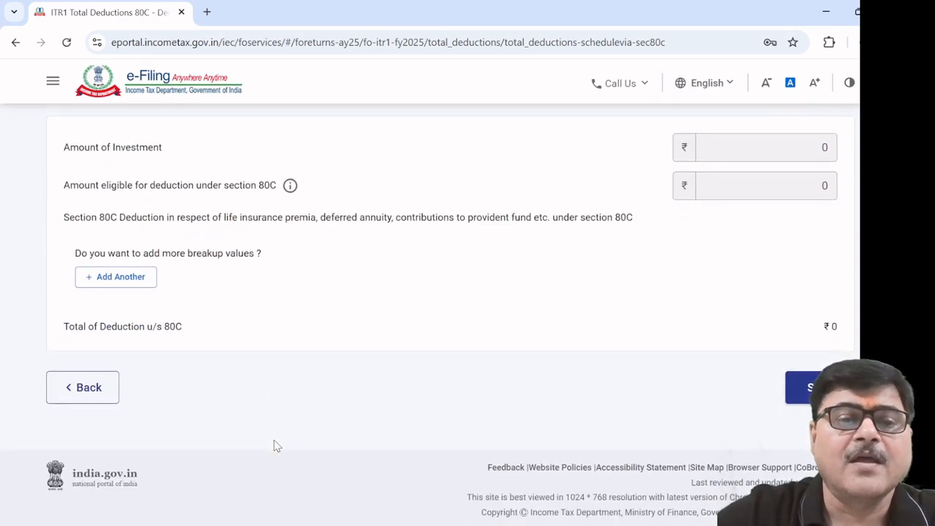
pyautogui.scroll(3, 273, 444)
pyautogui.scroll(-2, 252, 450)
pyautogui.scroll(-1, 219, 452)
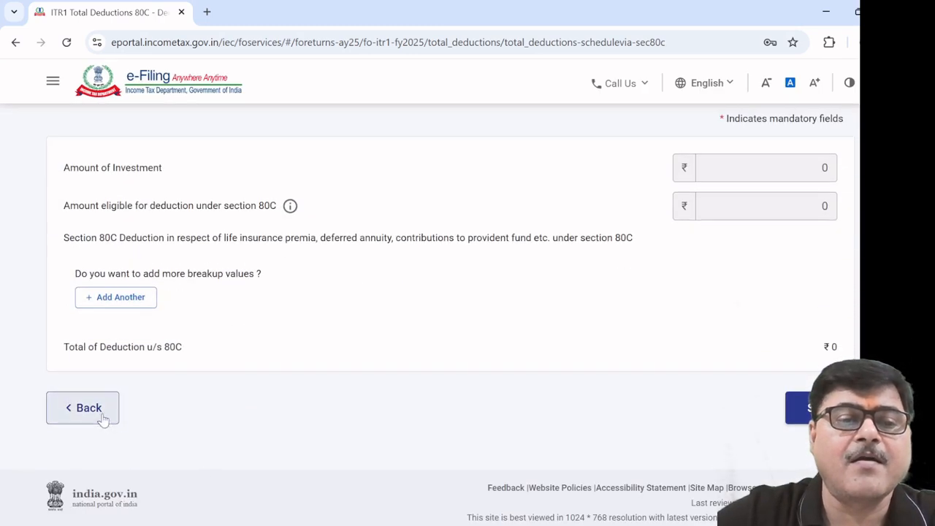
pyautogui.click(104, 418)
# Enter a 23000 pension fund investment under 80CCC, then go back to Total Deductions
pyautogui.scroll(-3, 261, 419)
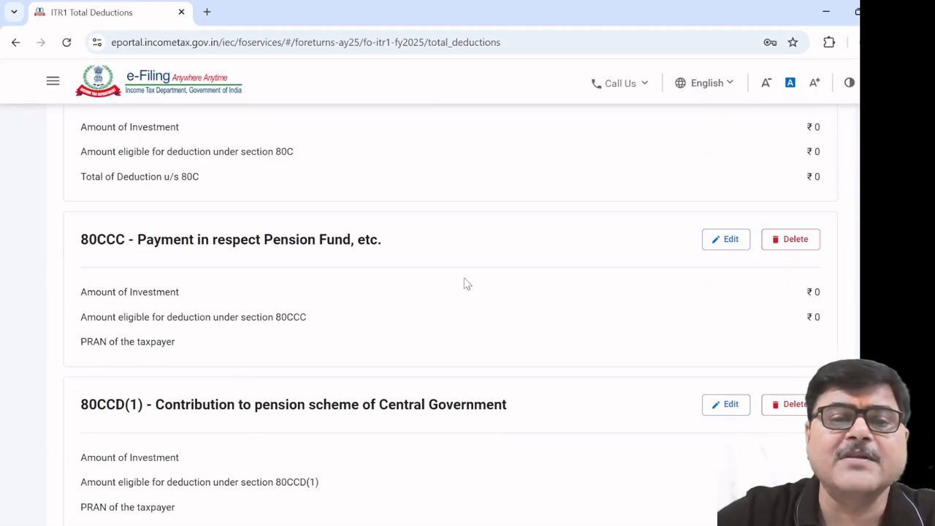
pyautogui.click(728, 246)
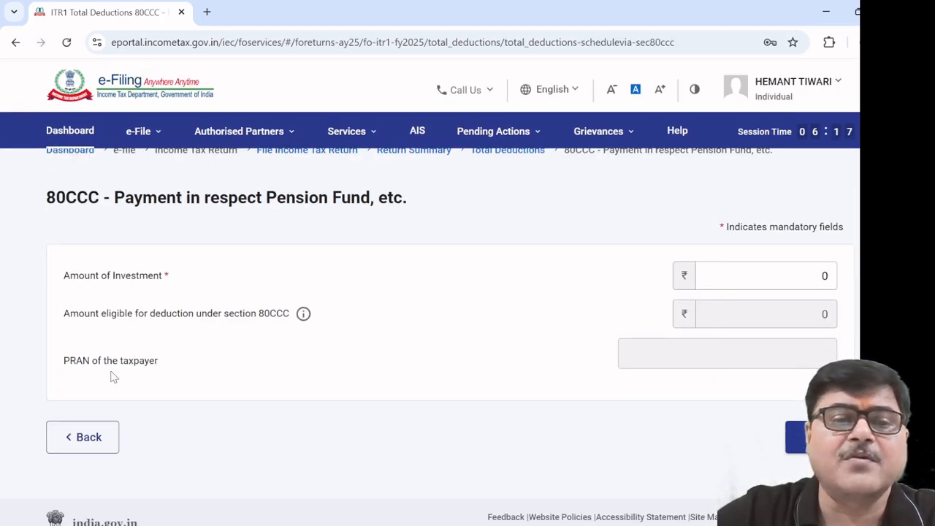
pyautogui.click(756, 274)
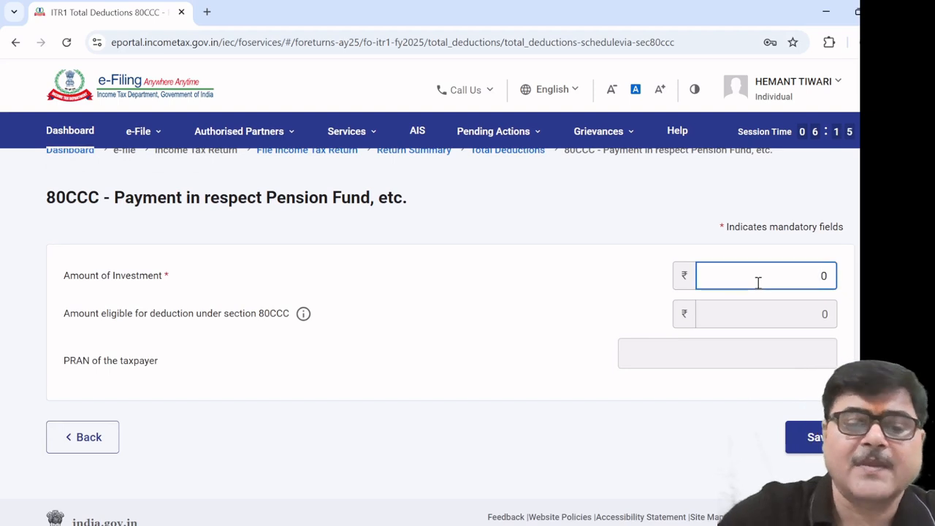
pyautogui.write('23')
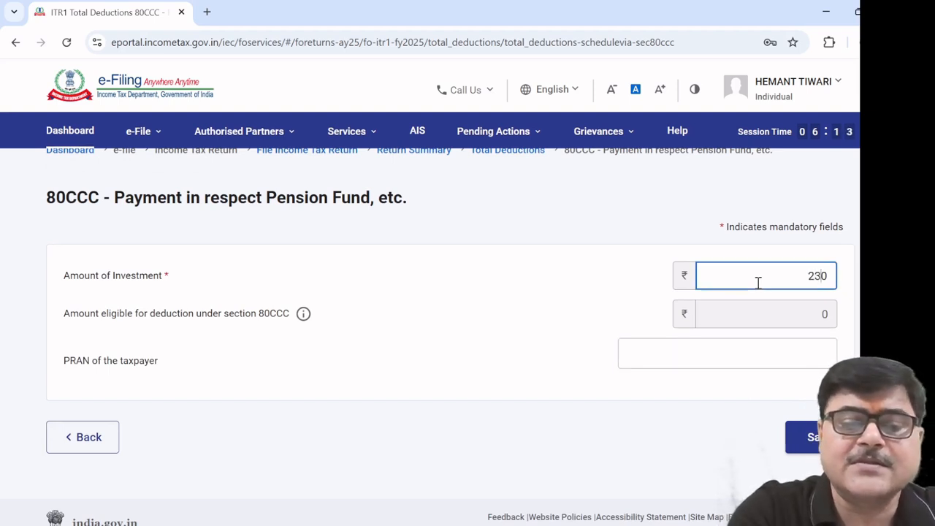
pyautogui.write('00')
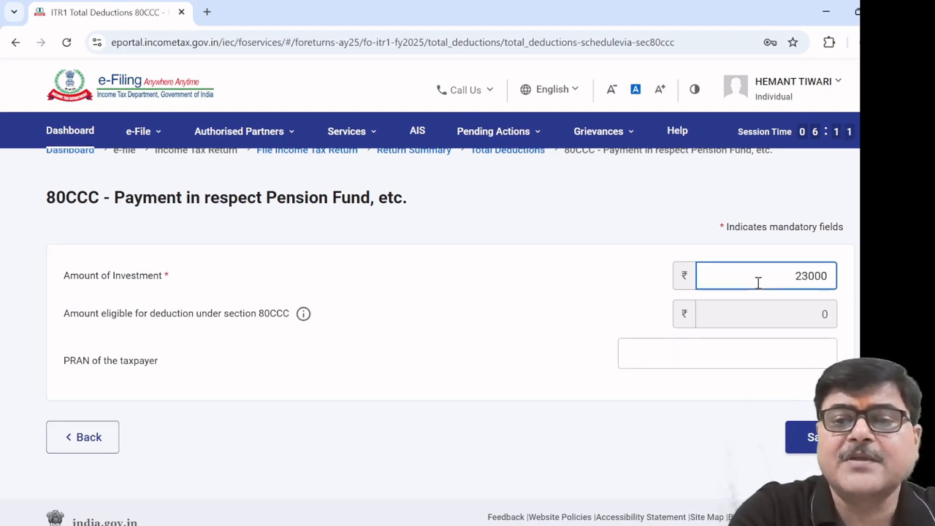
pyautogui.click(598, 295)
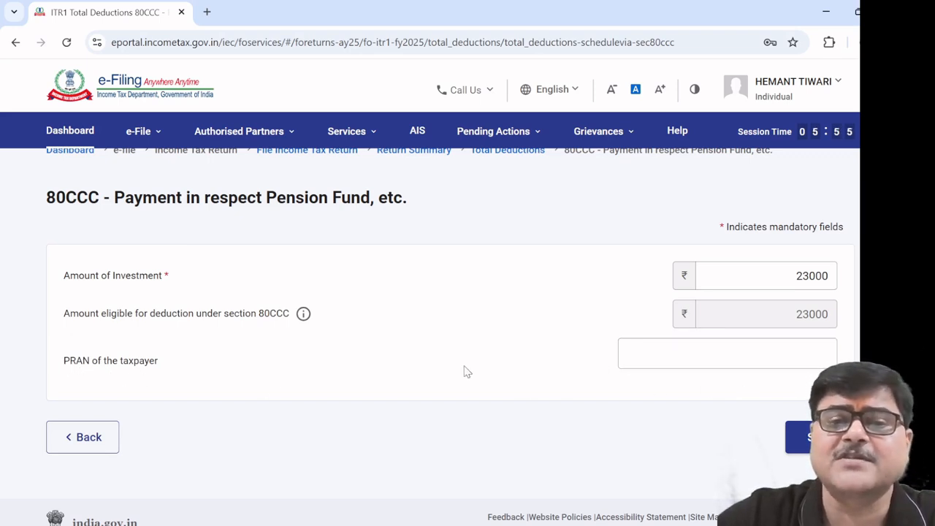
pyautogui.click(89, 438)
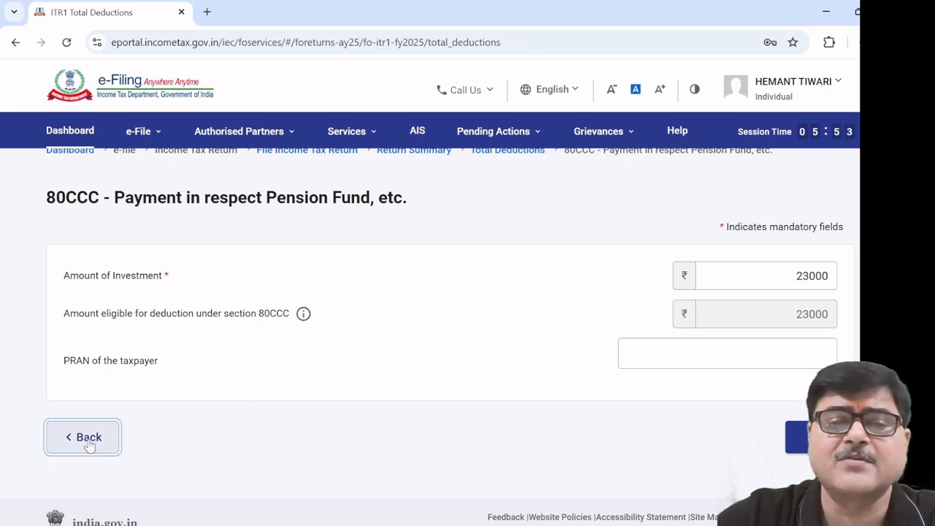
# Review the 80CCD(1) and 80CCD(1B) contribution forms without changing them
pyautogui.scroll(-3, 351, 366)
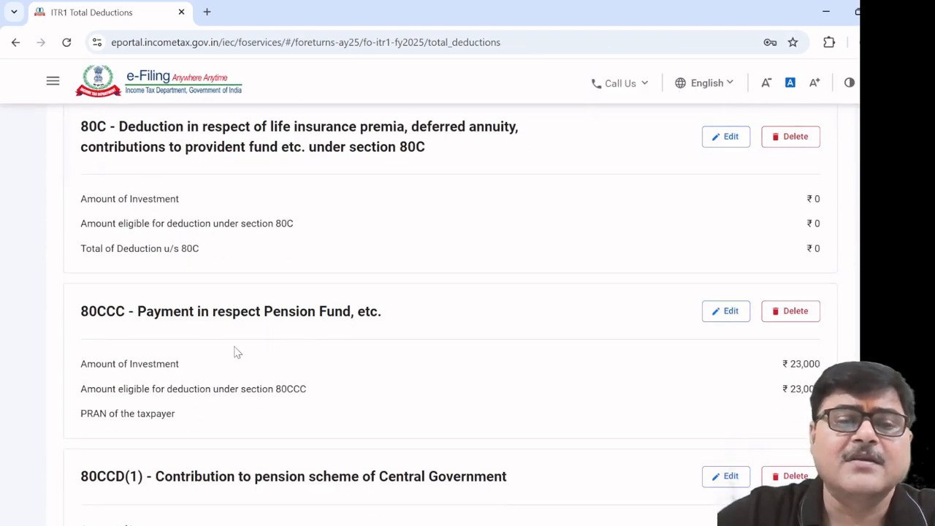
pyautogui.scroll(-2, 260, 343)
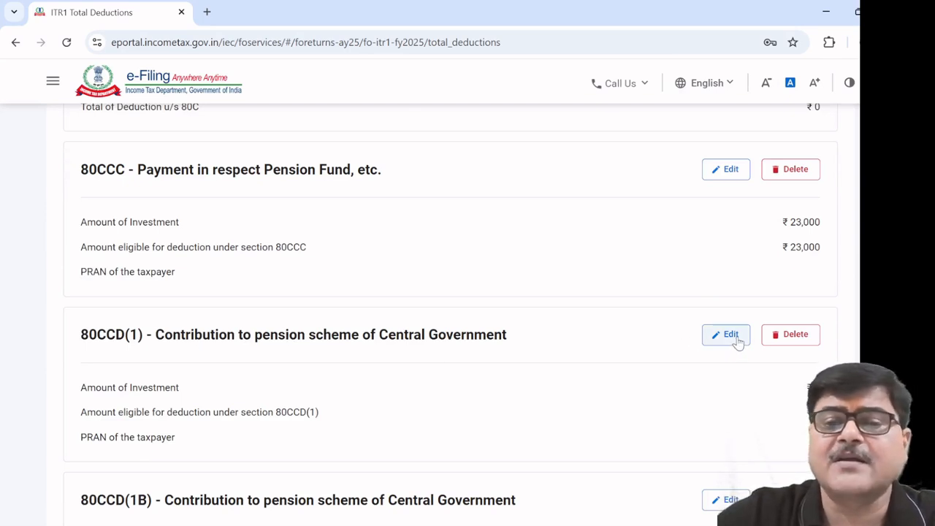
pyautogui.scroll(-2, 638, 365)
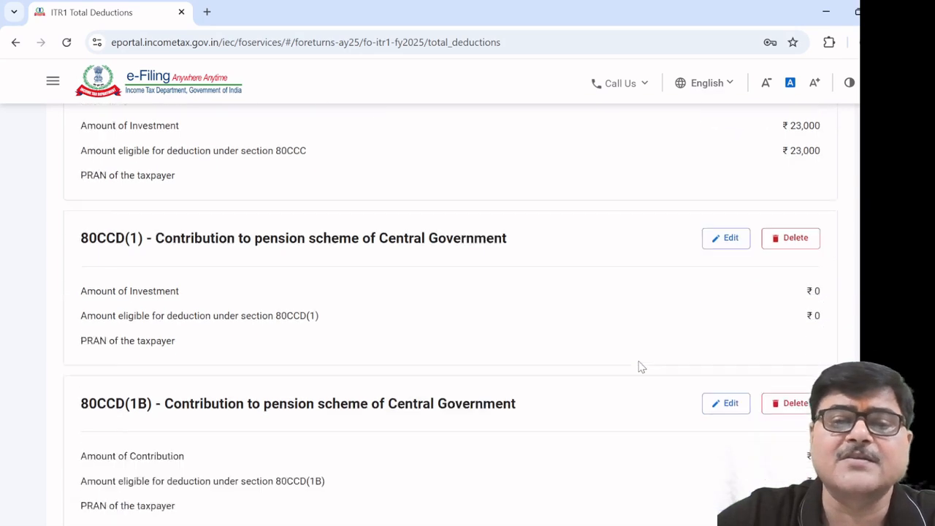
pyautogui.click(737, 197)
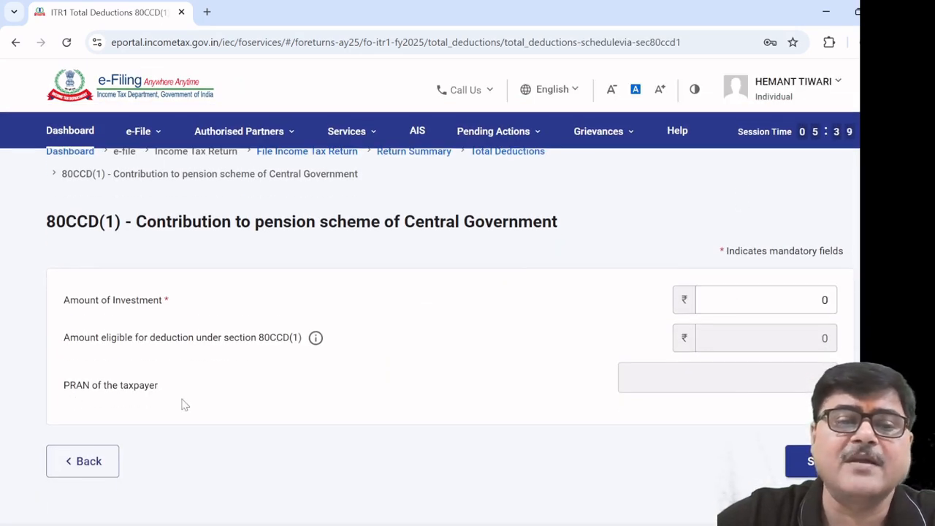
pyautogui.click(77, 468)
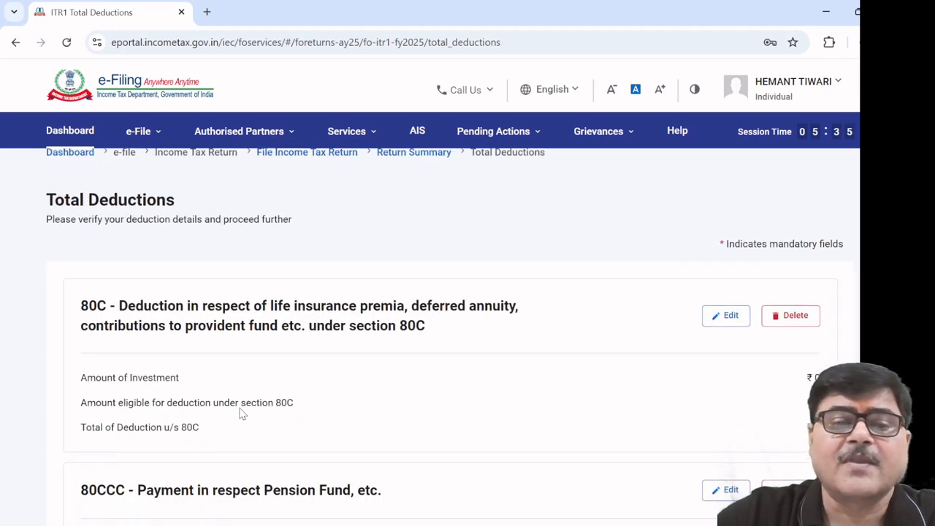
pyautogui.scroll(-6, 240, 413)
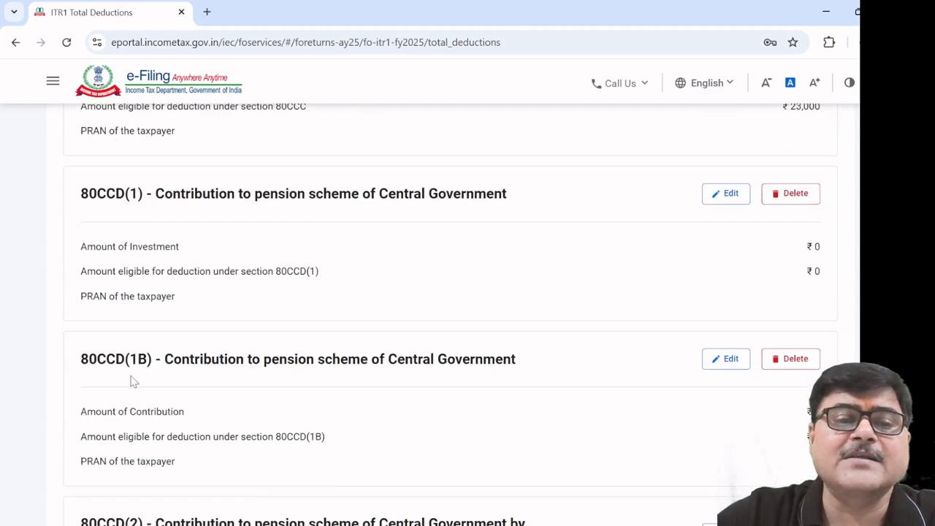
pyautogui.click(726, 358)
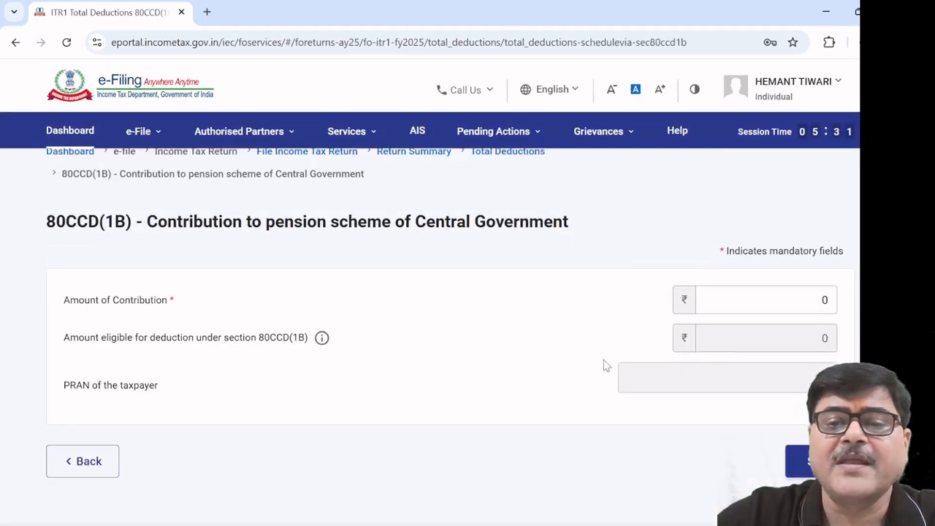
pyautogui.click(793, 295)
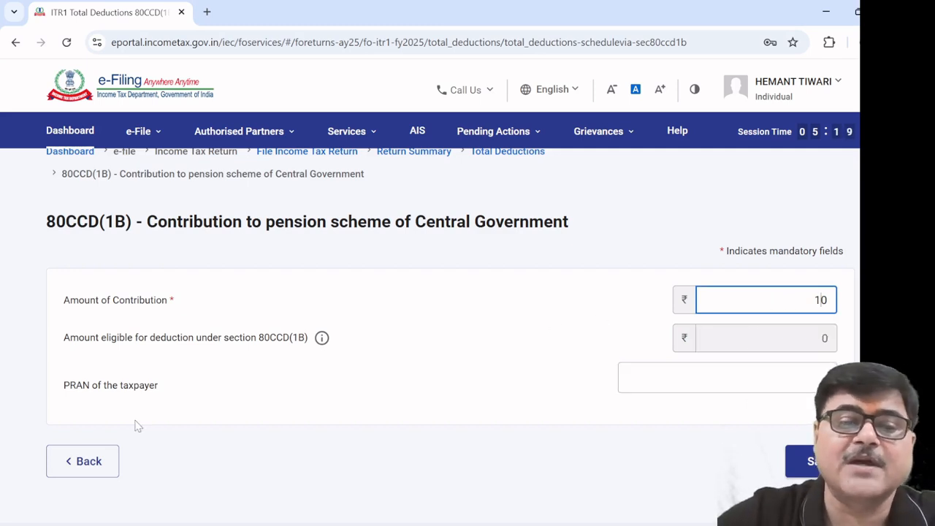
pyautogui.click(103, 459)
# Bring up the 80CCD(2) employer contribution form for editing
pyautogui.scroll(-6, 398, 417)
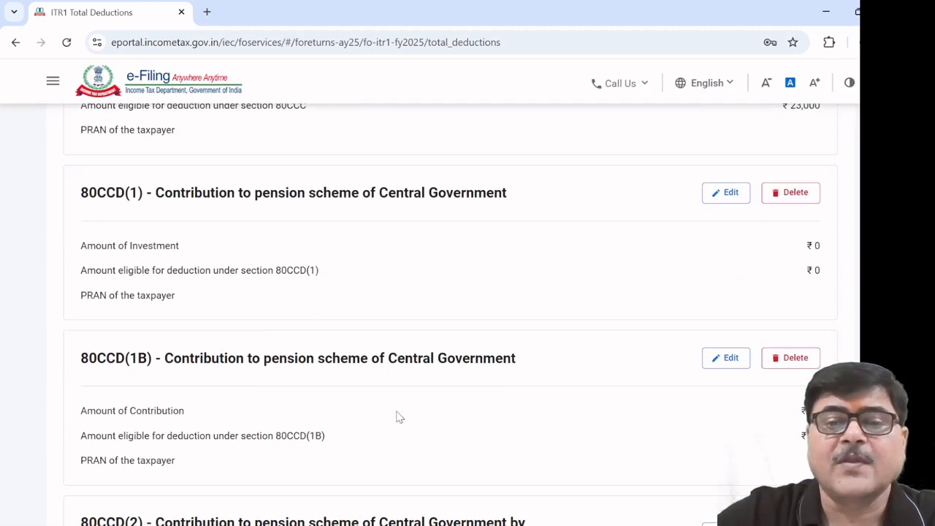
pyautogui.scroll(-1, 398, 417)
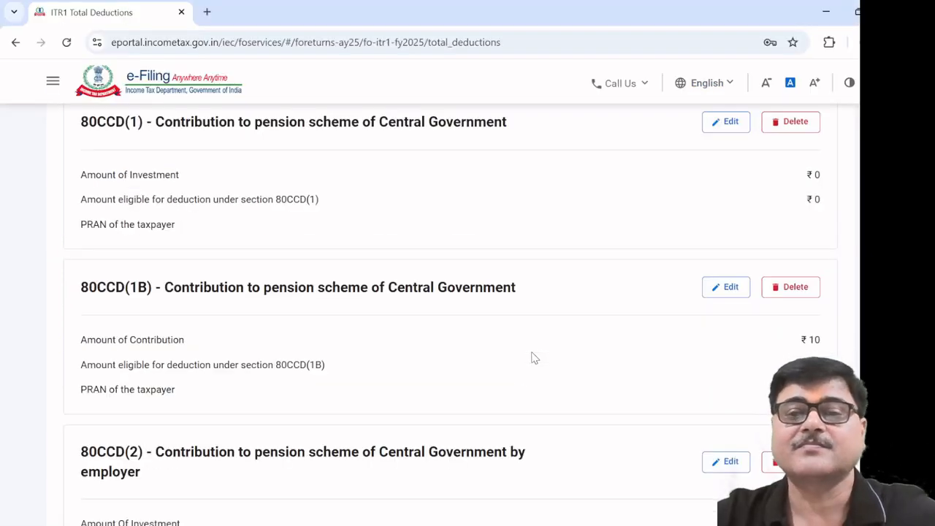
pyautogui.scroll(-2, 318, 349)
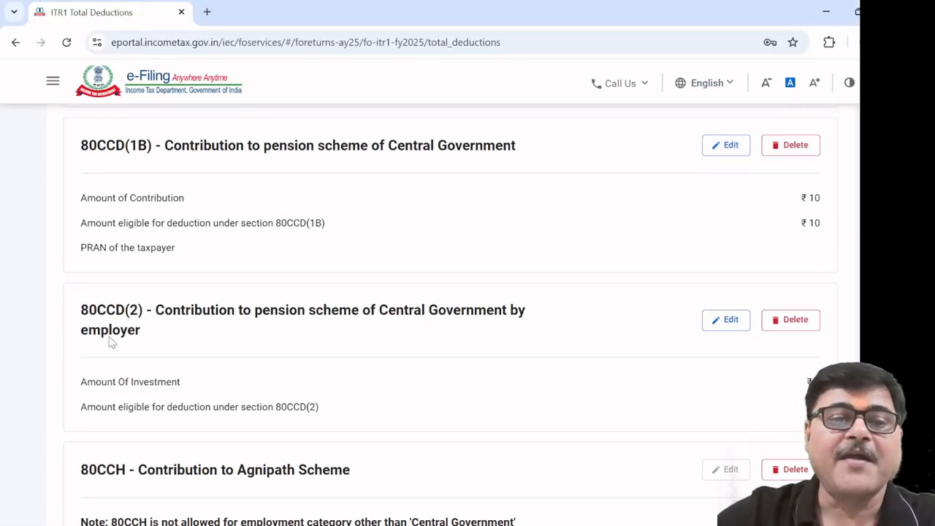
pyautogui.click(730, 320)
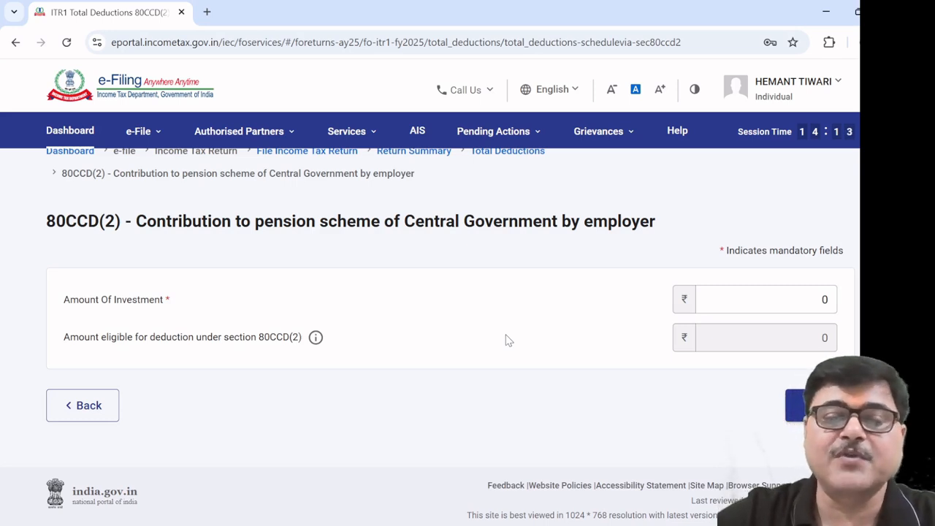
# Leave the 80CCD(2) investment at 0 and scroll Total Deductions down to 80D and 80DD
pyautogui.click(723, 312)
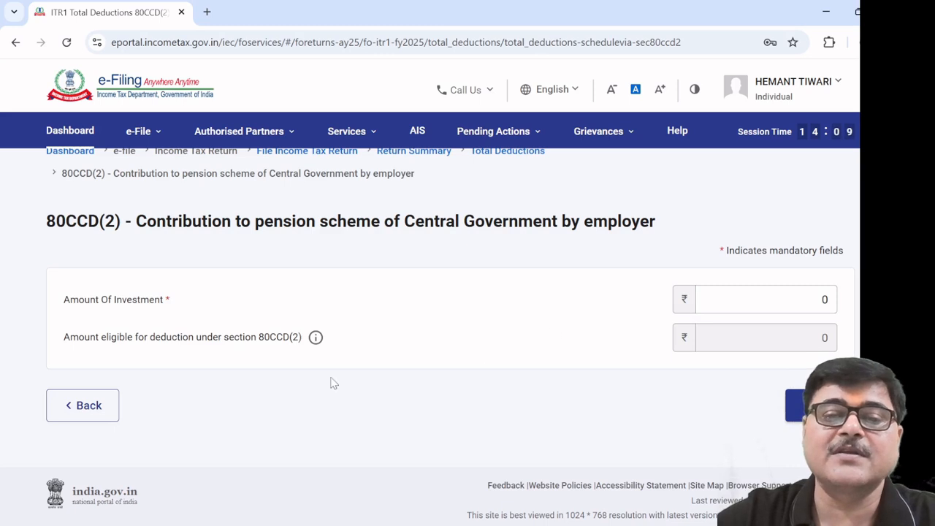
pyautogui.click(82, 406)
pyautogui.scroll(-4, 409, 347)
pyautogui.scroll(-8, 410, 346)
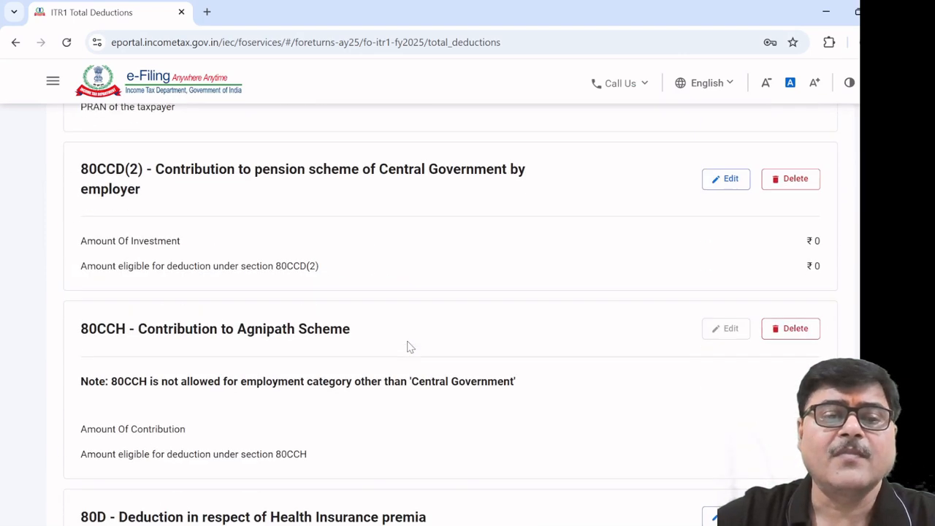
pyautogui.scroll(-1, 410, 347)
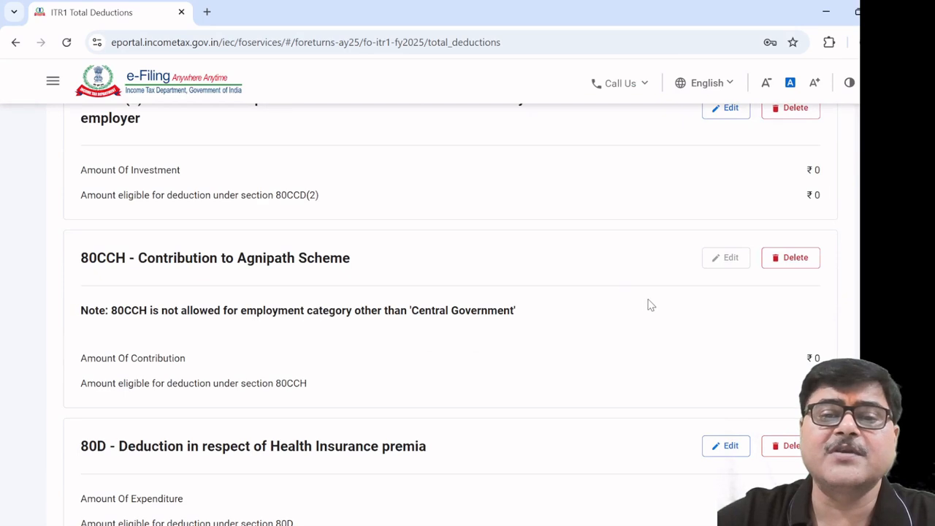
pyautogui.scroll(-3, 646, 304)
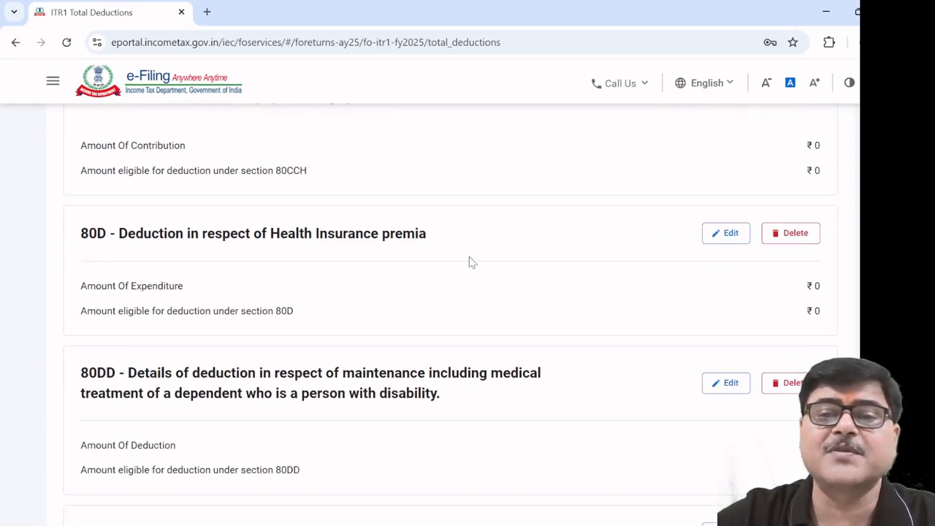
# On the 80D health insurance form, answer No to the self/family senior-citizen question
pyautogui.click(727, 233)
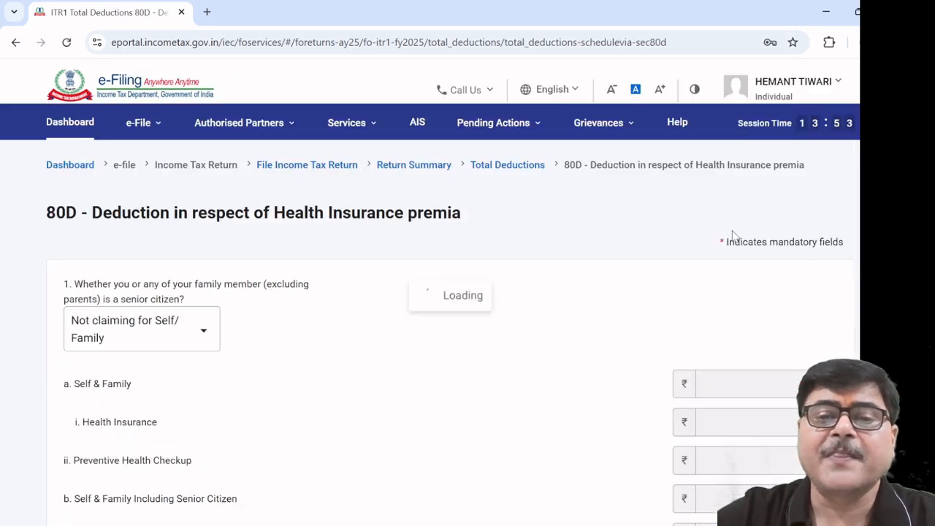
pyautogui.scroll(-5, 506, 276)
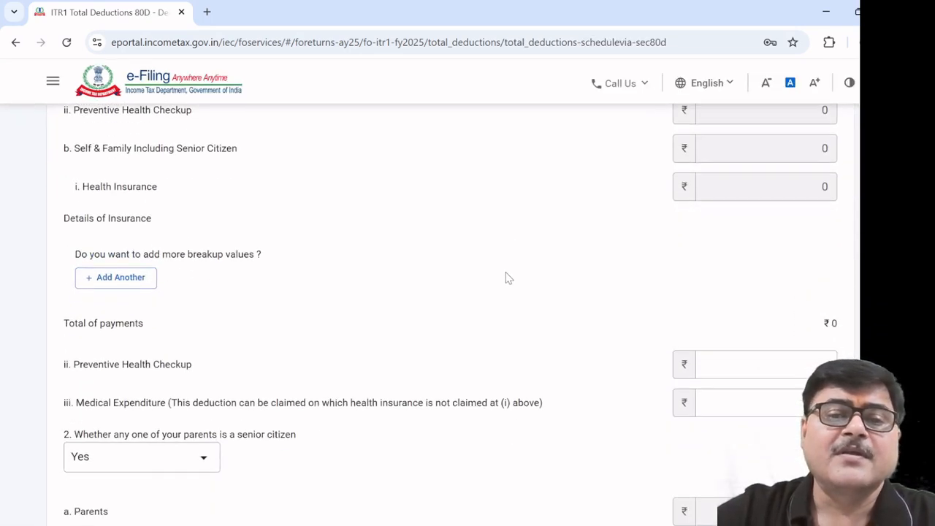
pyautogui.scroll(3, 506, 276)
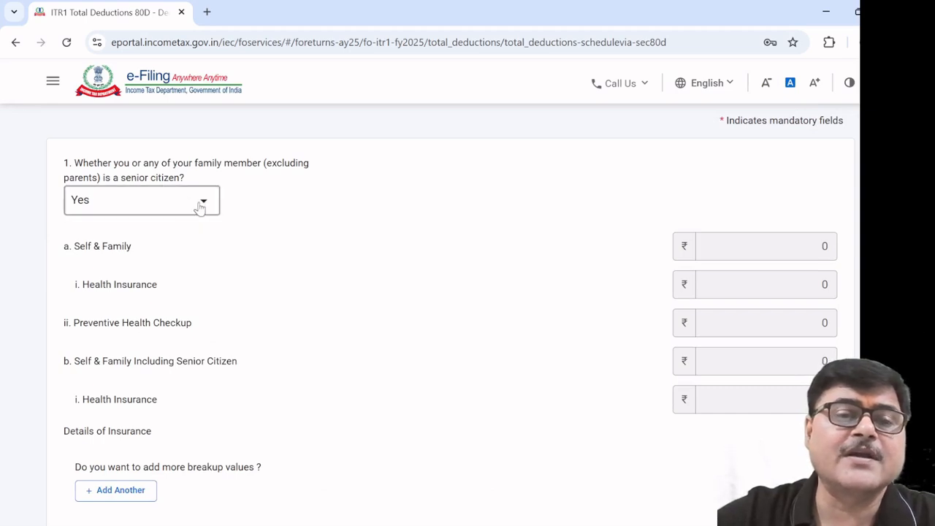
pyautogui.click(205, 208)
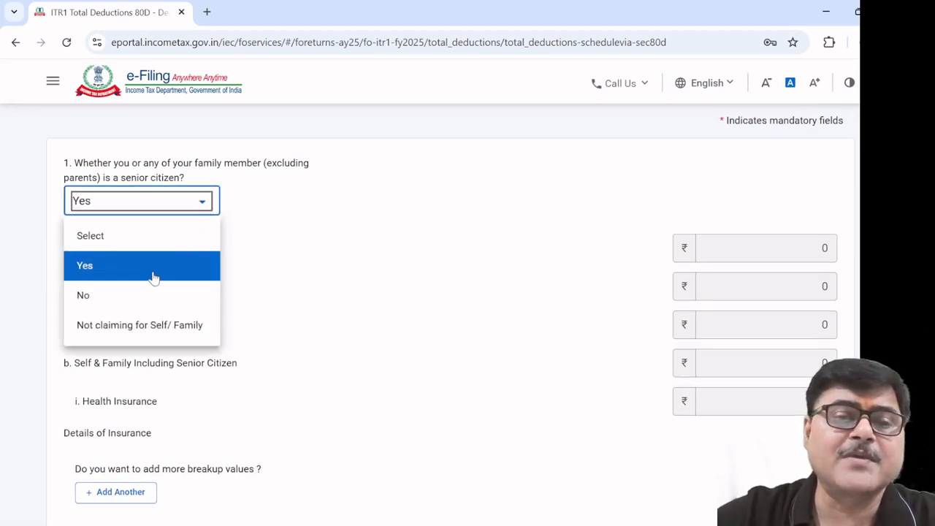
pyautogui.click(317, 239)
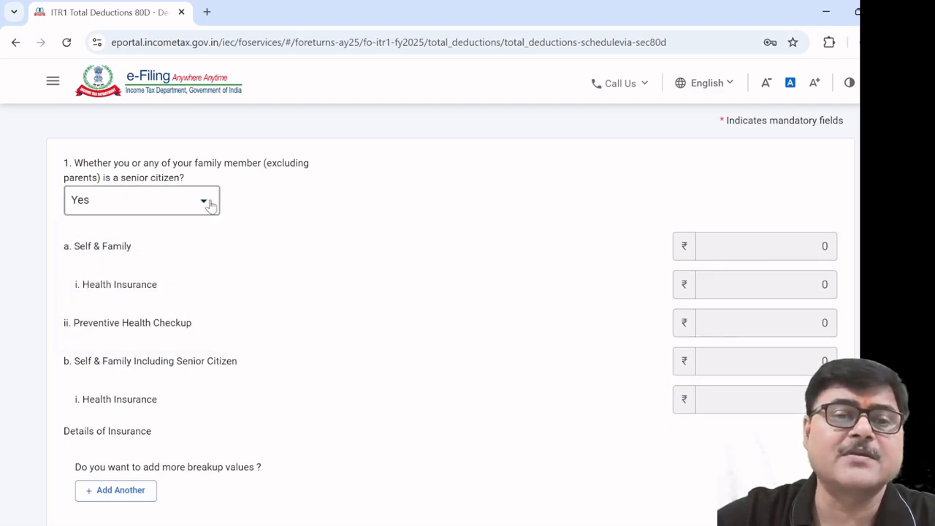
pyautogui.scroll(-2, 269, 258)
pyautogui.scroll(2, 268, 257)
pyautogui.scroll(-1, 265, 258)
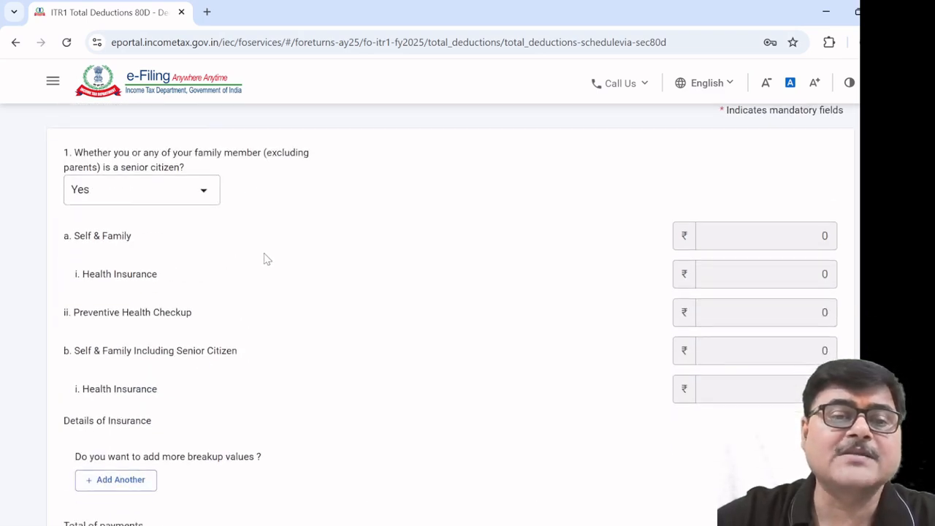
pyautogui.scroll(1, 223, 199)
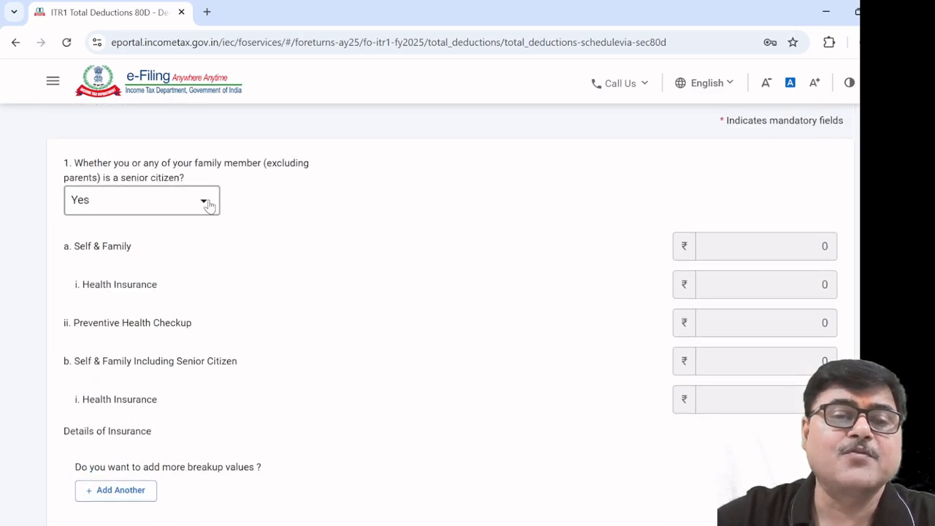
pyautogui.click(203, 208)
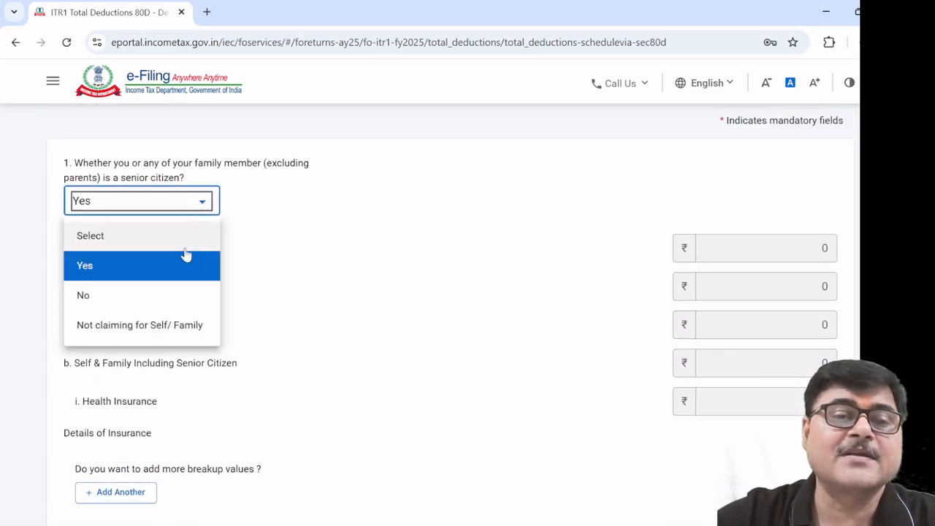
pyautogui.click(158, 293)
# Leave the 80D policy breakup unadded and return to Total Deductions with 80D at ₹0
pyautogui.scroll(-2, 399, 280)
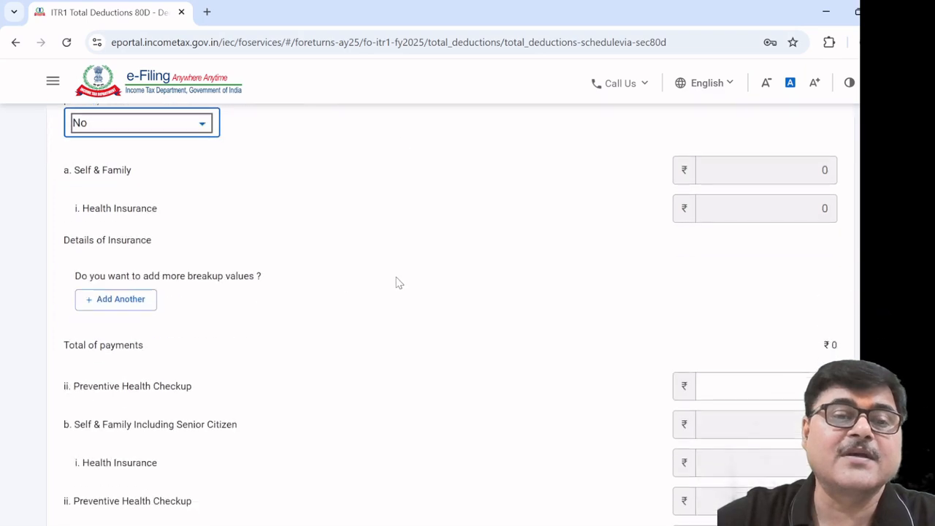
pyautogui.click(130, 312)
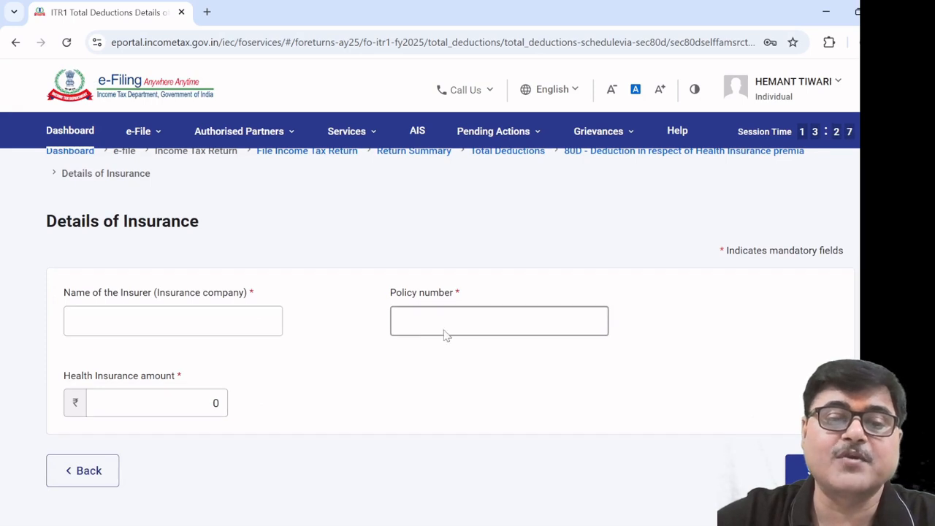
pyautogui.click(96, 474)
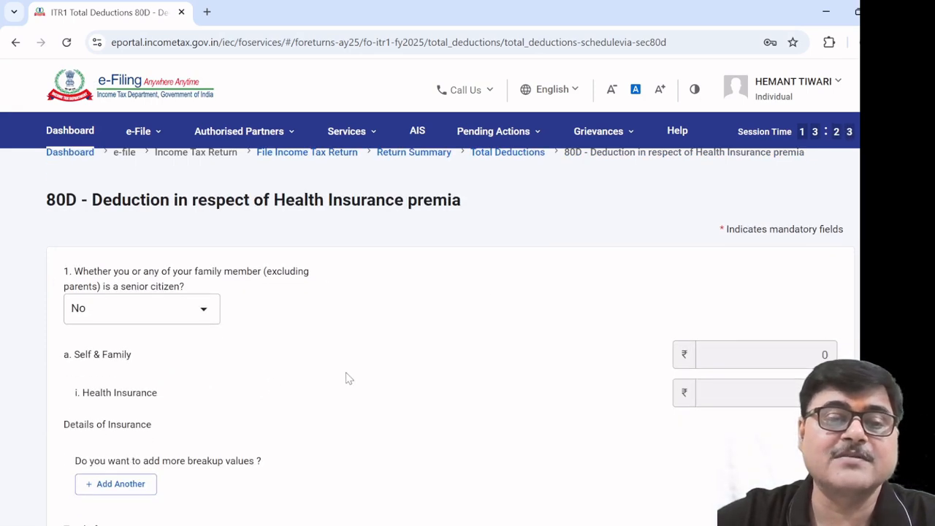
pyautogui.scroll(-7, 347, 375)
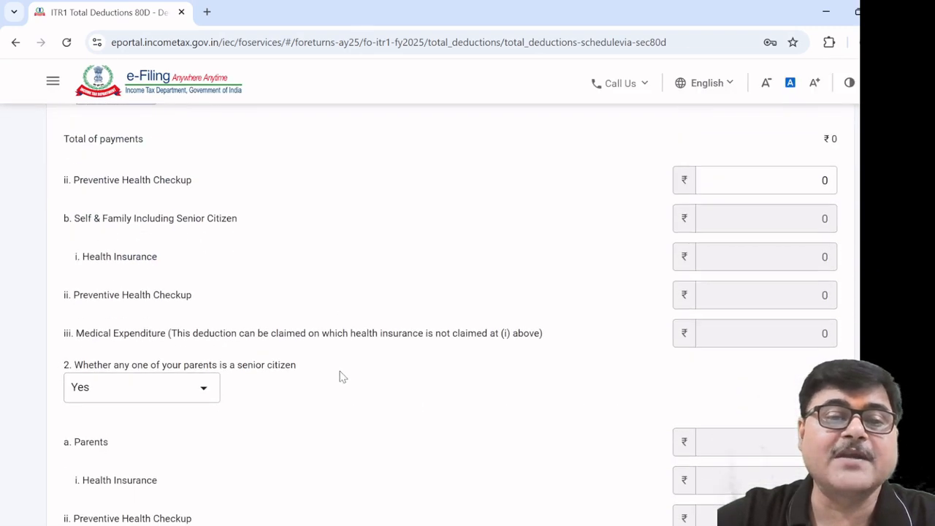
pyautogui.scroll(-5, 340, 376)
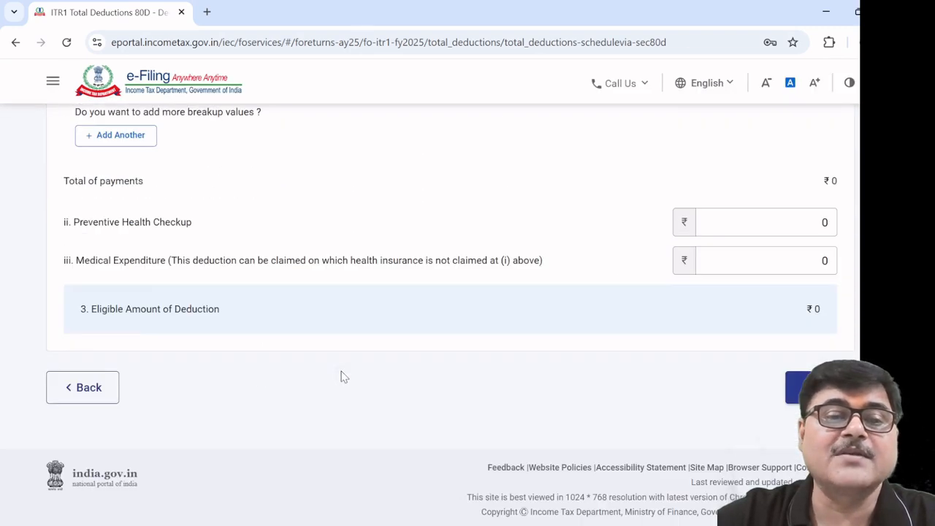
pyautogui.click(93, 400)
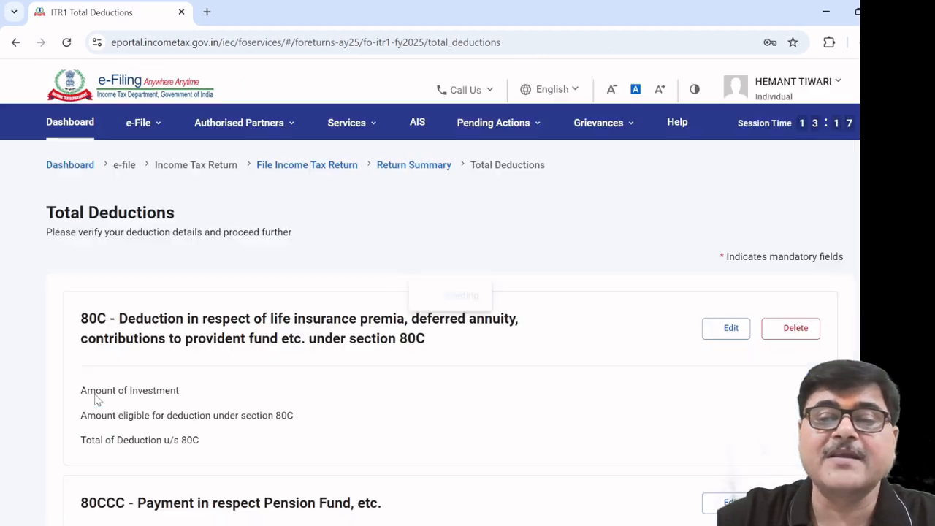
pyautogui.scroll(-6, 233, 387)
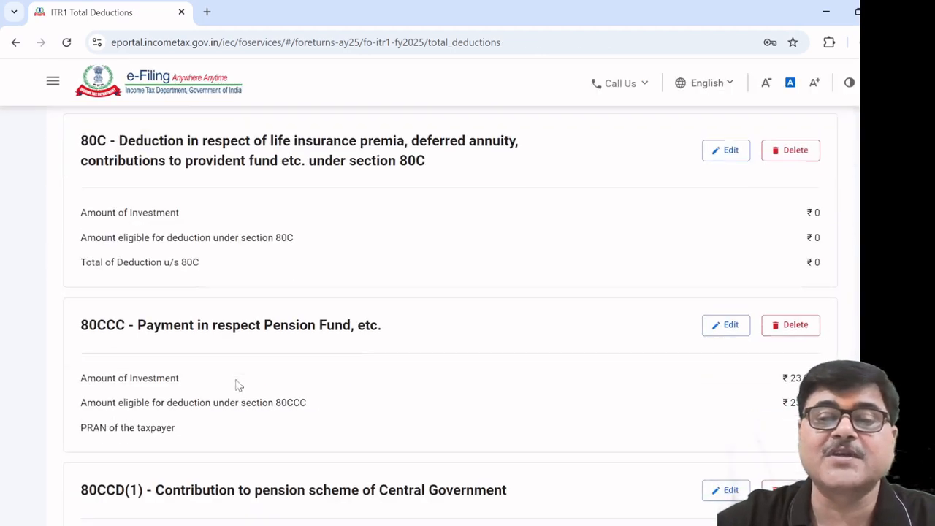
pyautogui.scroll(-7, 244, 385)
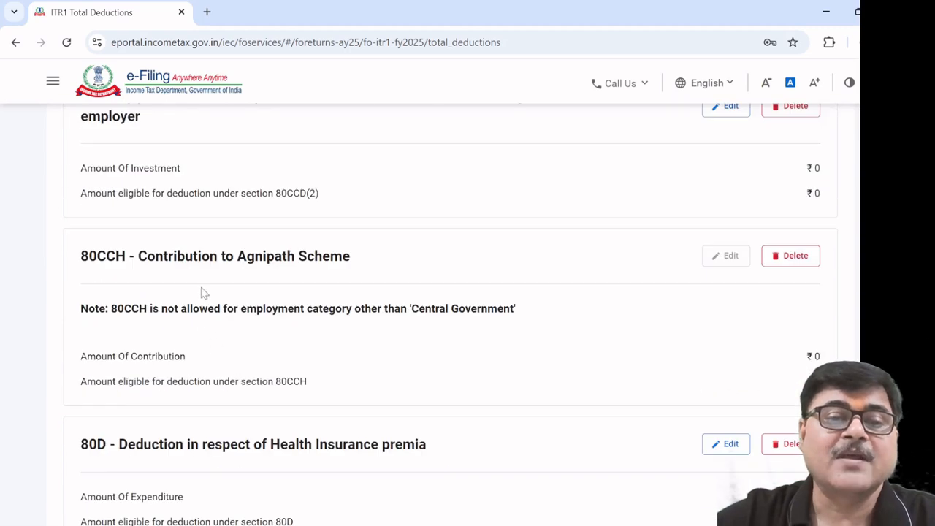
pyautogui.scroll(-4, 363, 320)
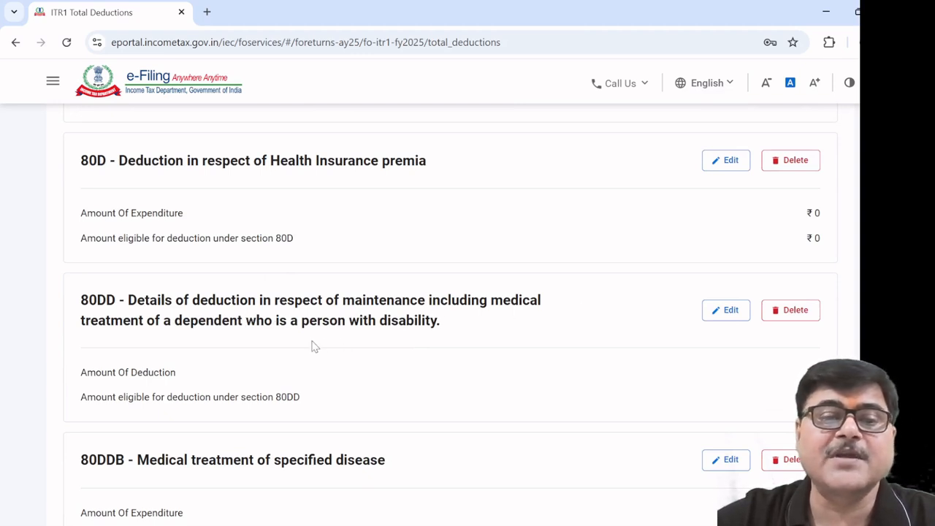
pyautogui.scroll(-1, 315, 347)
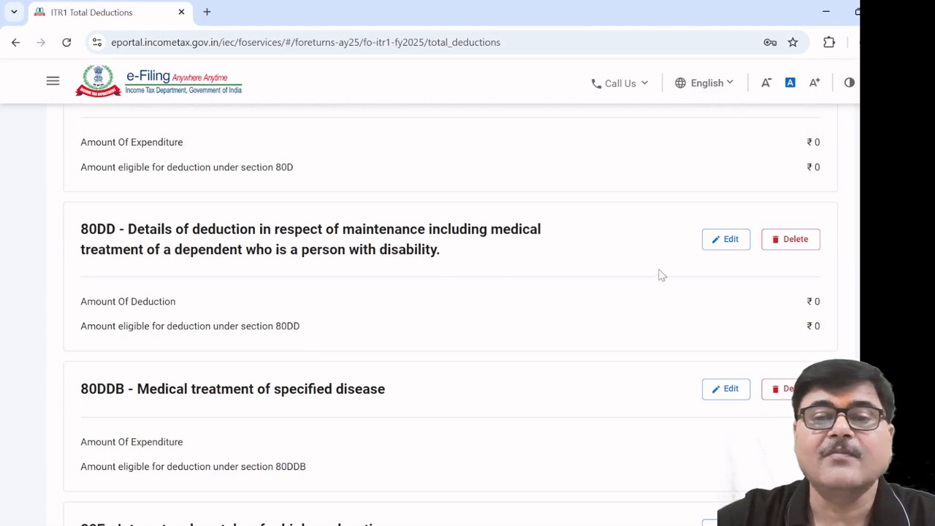
# Try both 80DD disability types, severe (125000) and ordinary (75000), then return to Total Deductions
pyautogui.click(730, 239)
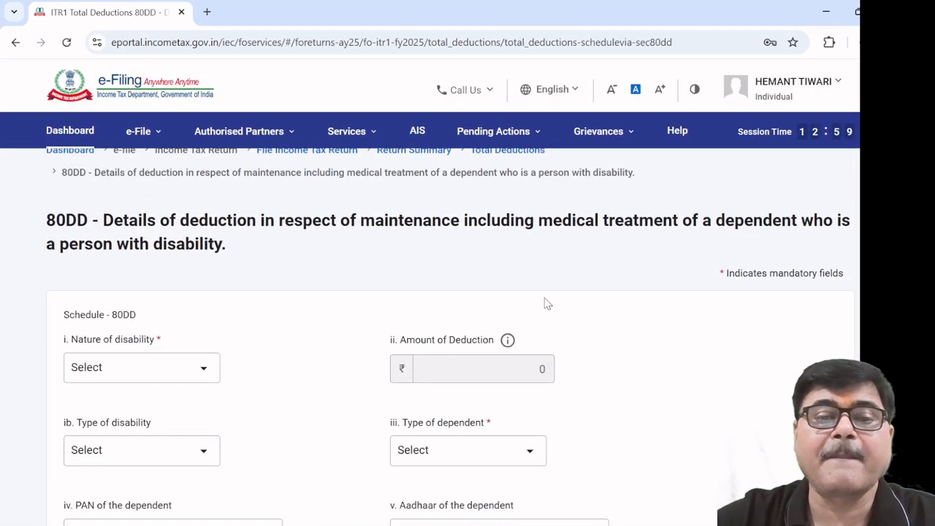
pyautogui.scroll(-3, 434, 308)
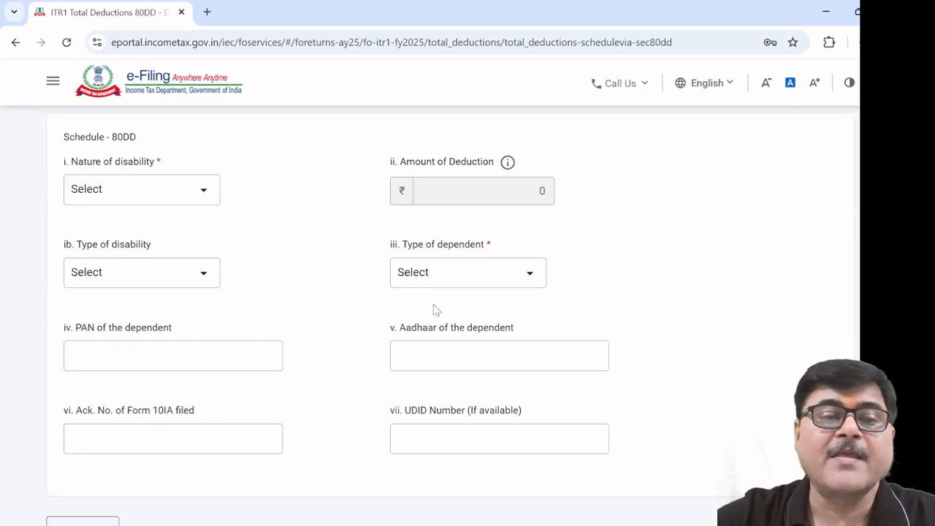
pyautogui.click(205, 198)
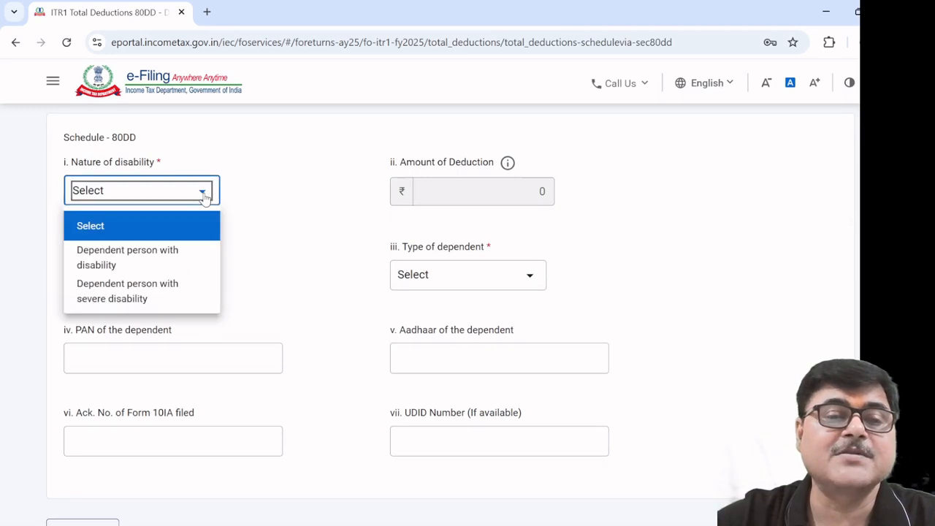
pyautogui.click(152, 291)
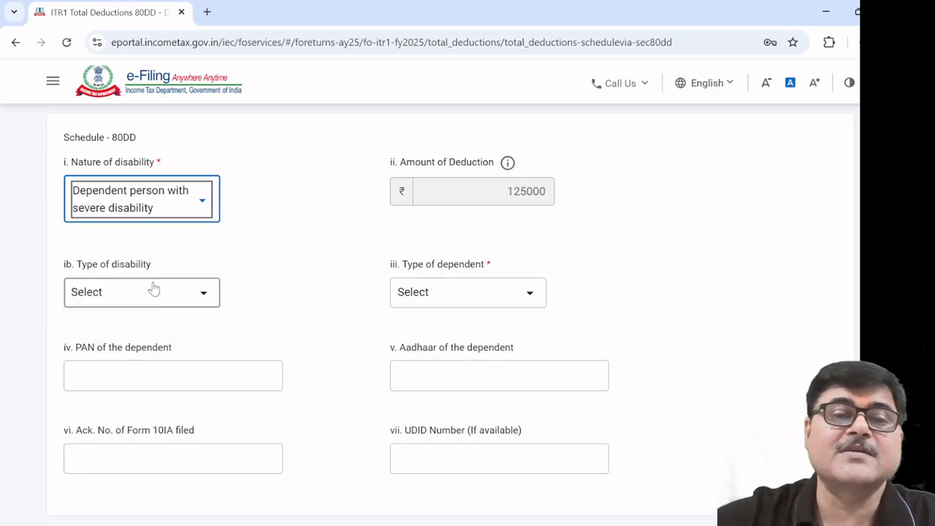
pyautogui.click(201, 202)
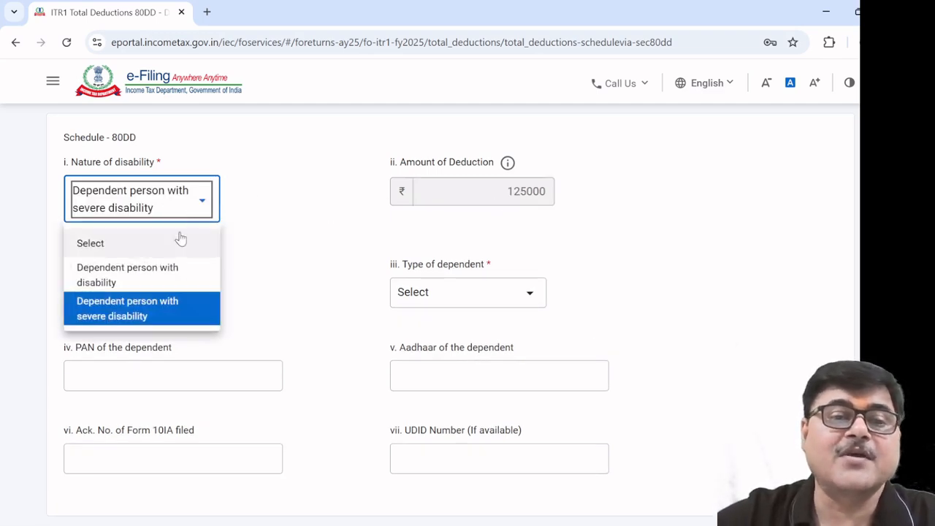
pyautogui.click(169, 275)
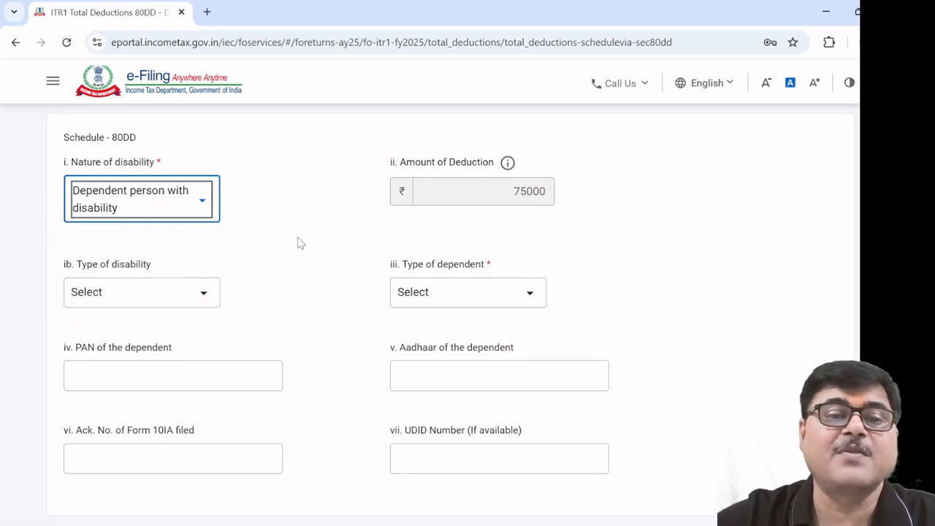
pyautogui.scroll(-1, 301, 243)
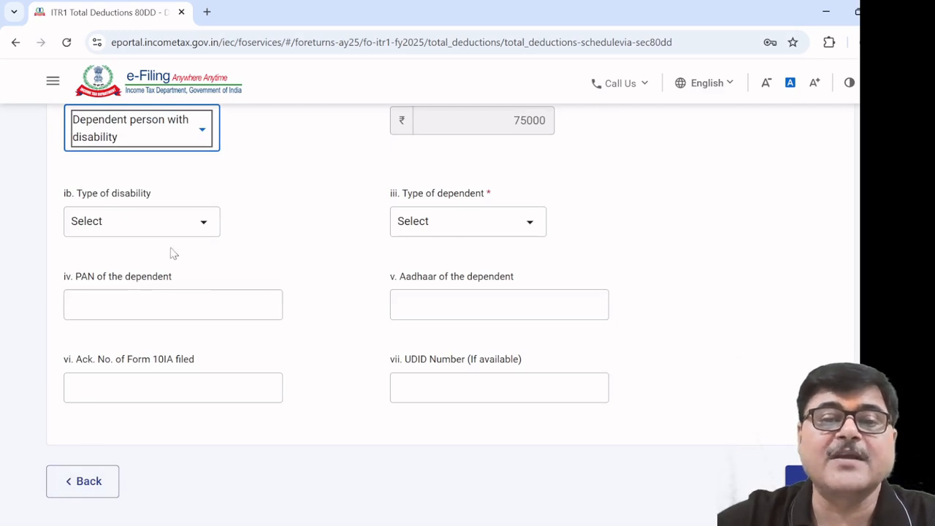
pyautogui.click(86, 481)
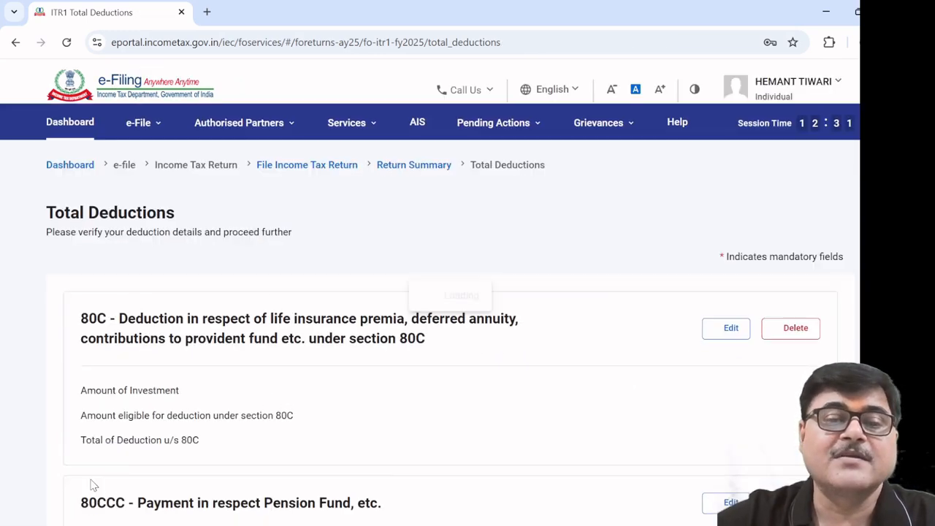
pyautogui.scroll(-4, 314, 423)
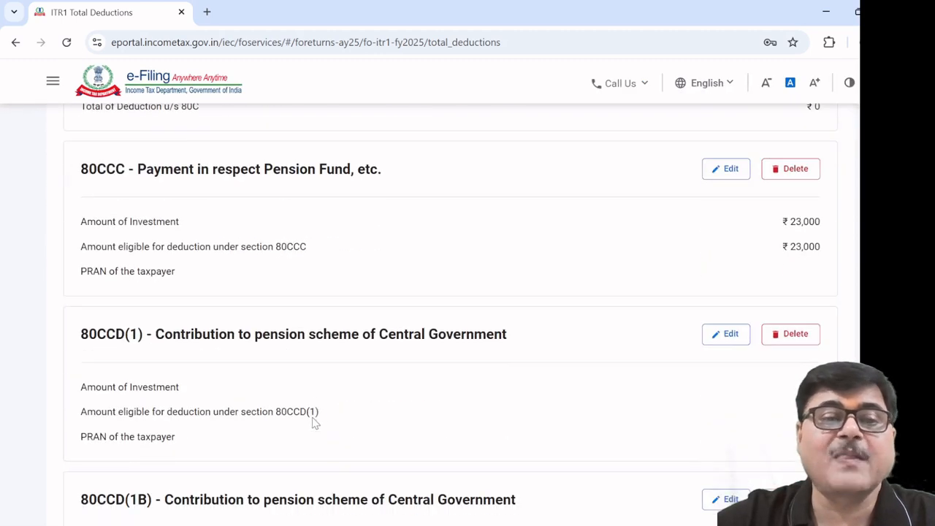
pyautogui.scroll(-8, 309, 422)
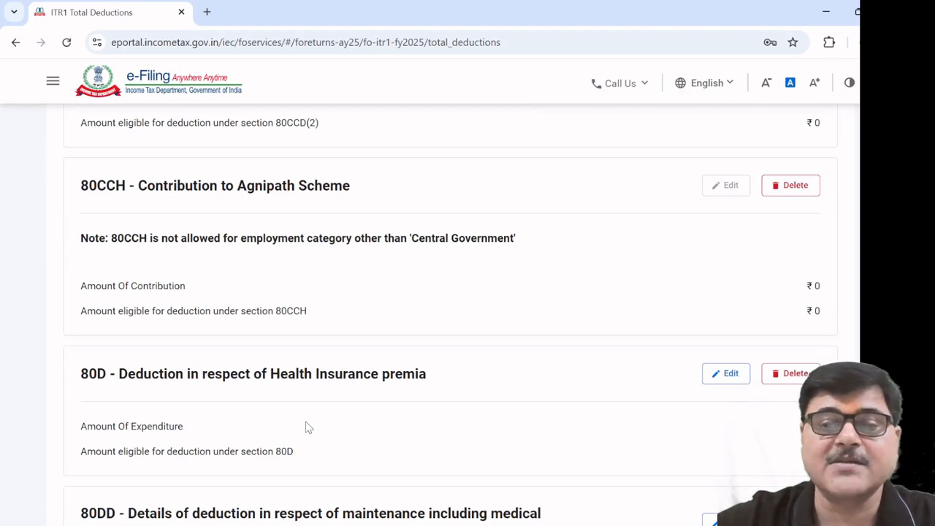
pyautogui.scroll(-4, 493, 401)
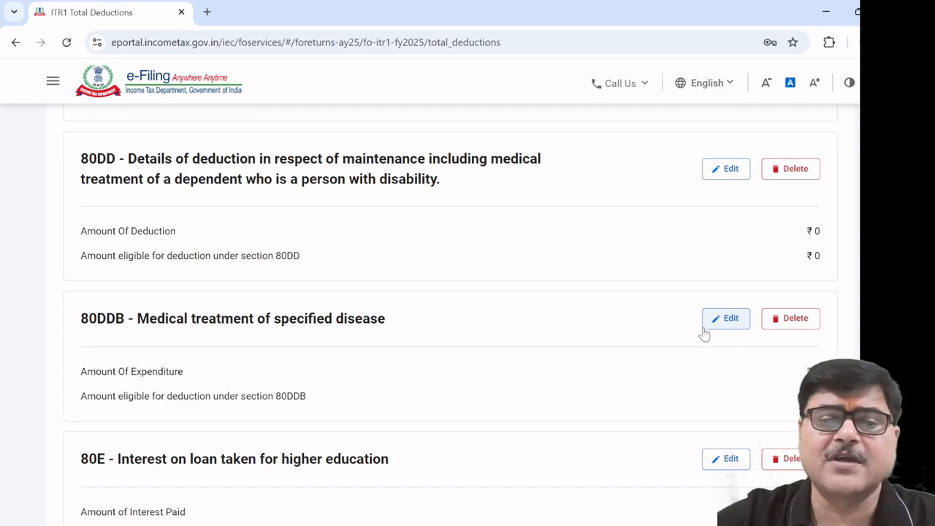
pyautogui.click(726, 319)
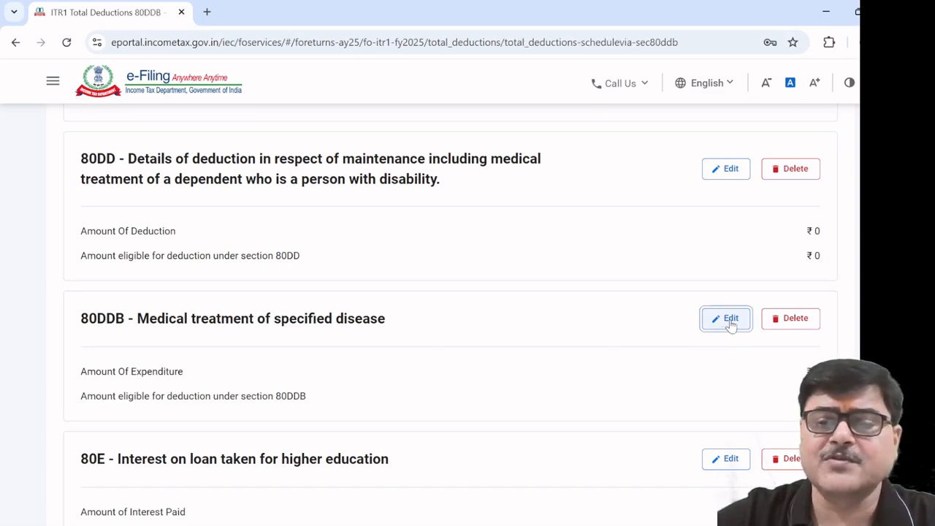
pyautogui.scroll(-2, 467, 359)
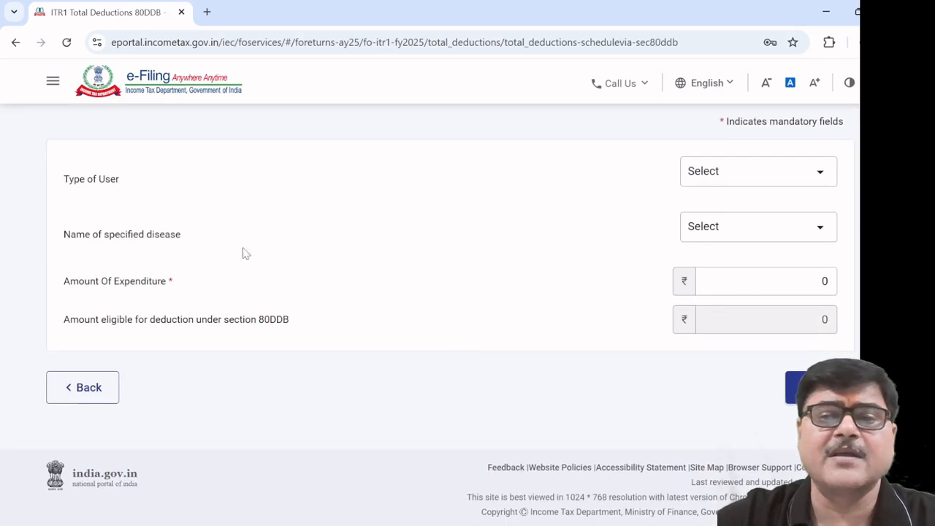
pyautogui.click(824, 176)
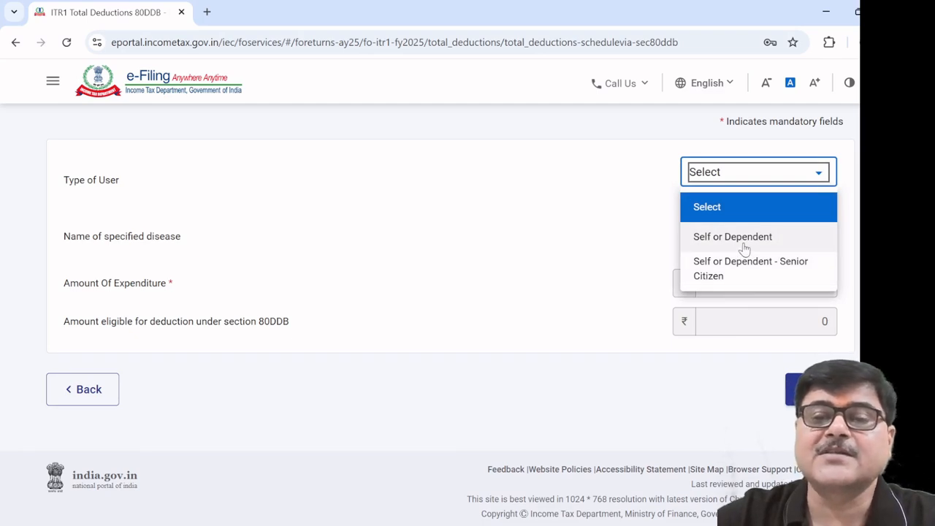
pyautogui.click(591, 214)
pyautogui.click(85, 387)
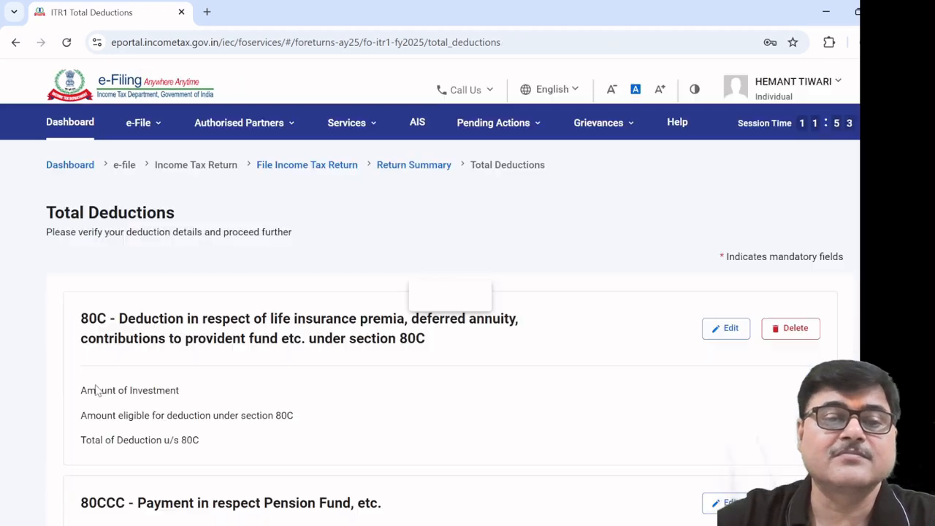
pyautogui.scroll(-15, 330, 347)
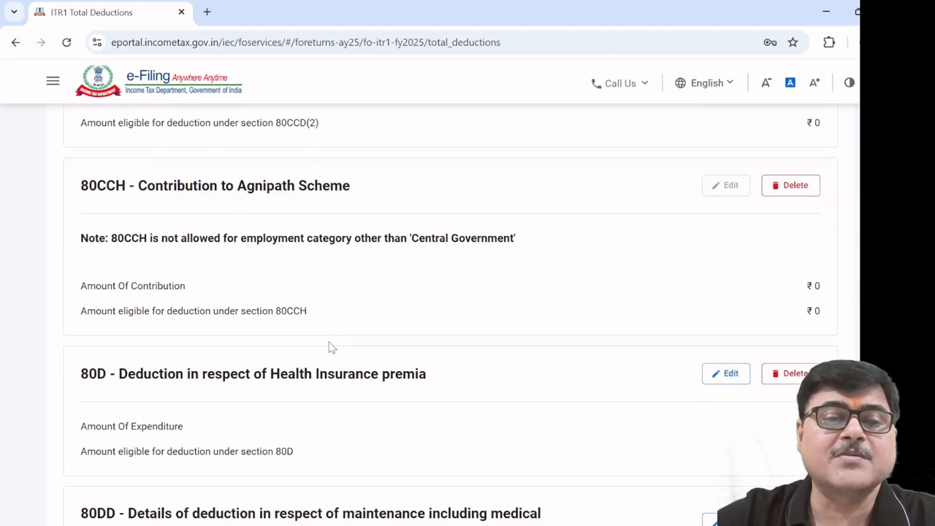
pyautogui.scroll(-5, 330, 346)
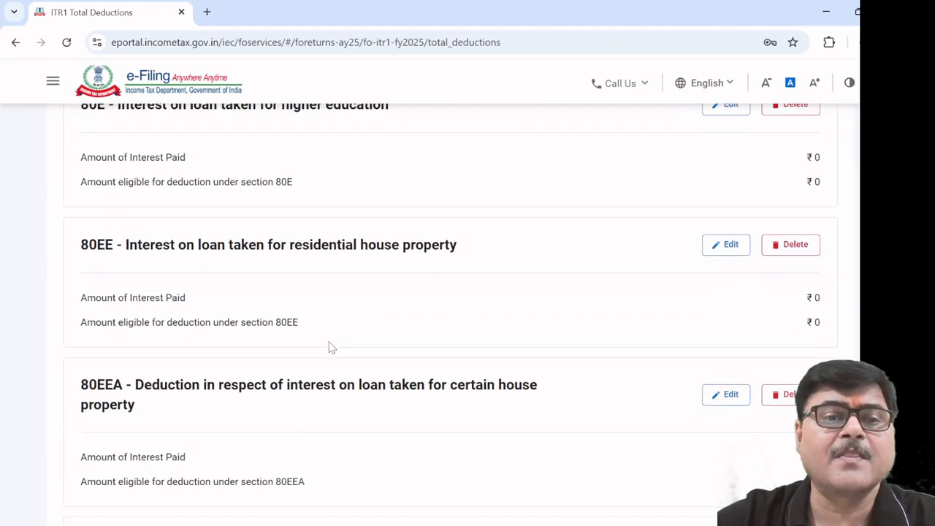
pyautogui.scroll(1, 331, 346)
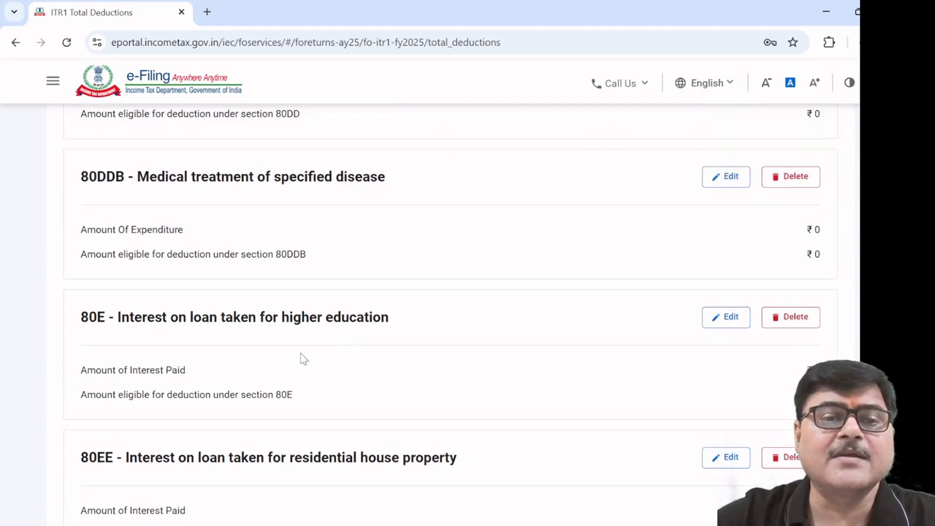
pyautogui.click(727, 320)
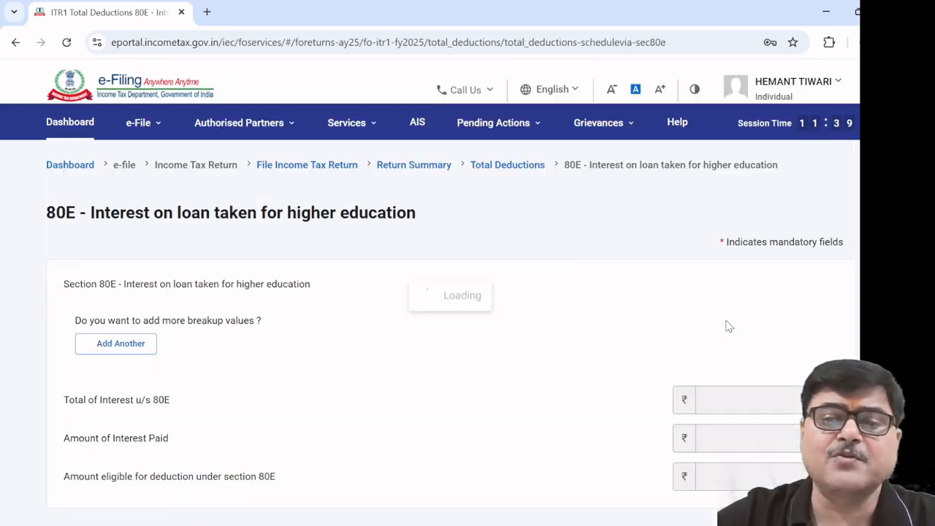
pyautogui.scroll(-3, 557, 376)
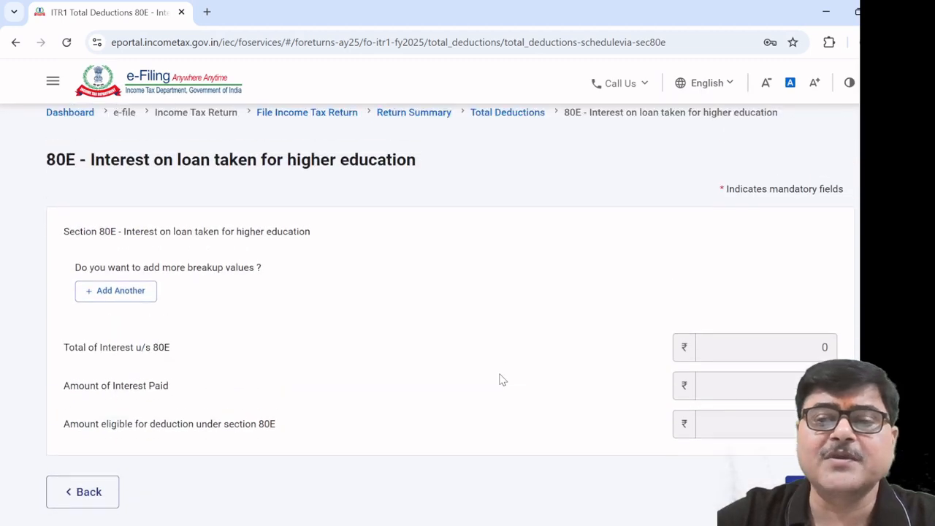
pyautogui.click(108, 294)
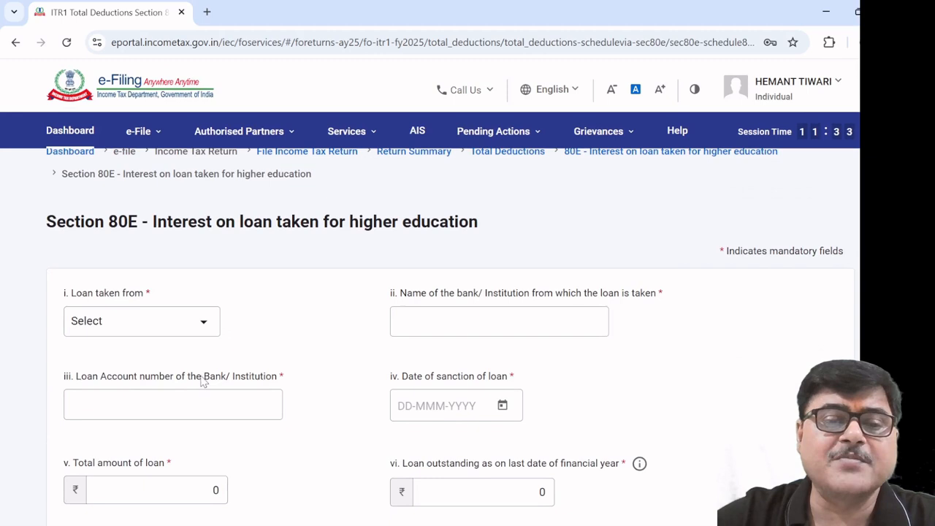
pyautogui.scroll(-3, 203, 382)
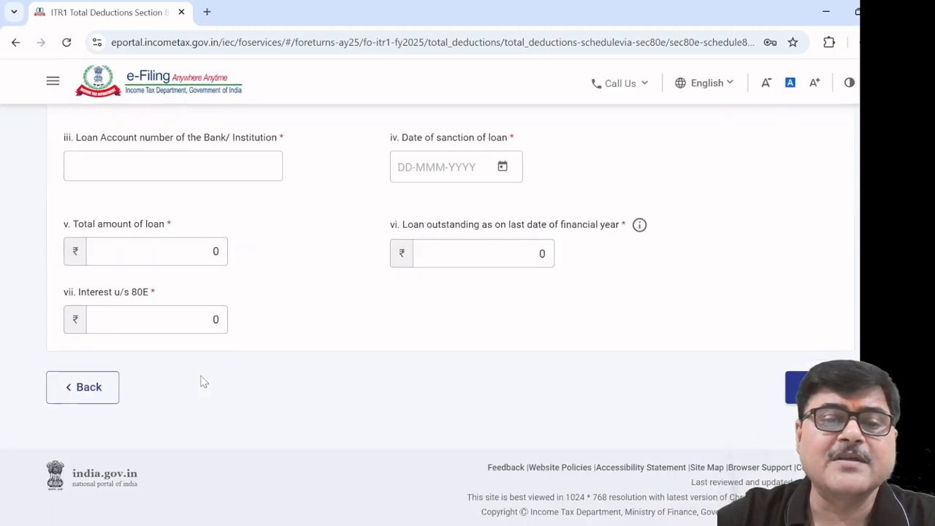
pyautogui.click(106, 391)
pyautogui.scroll(-2, 282, 361)
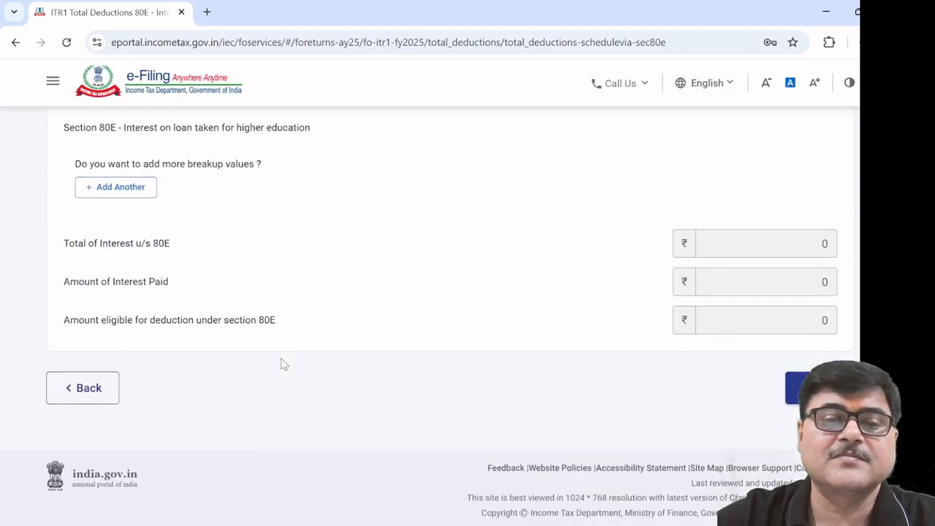
pyautogui.click(80, 389)
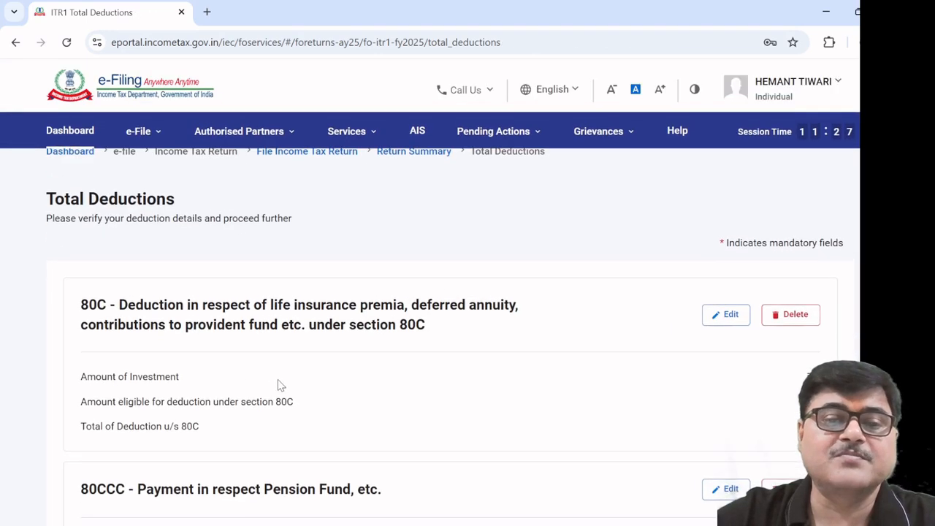
# Start a new 80EEB electric-vehicle loan entry with the loan source set to Bank
pyautogui.scroll(-5, 280, 385)
pyautogui.scroll(-10, 279, 385)
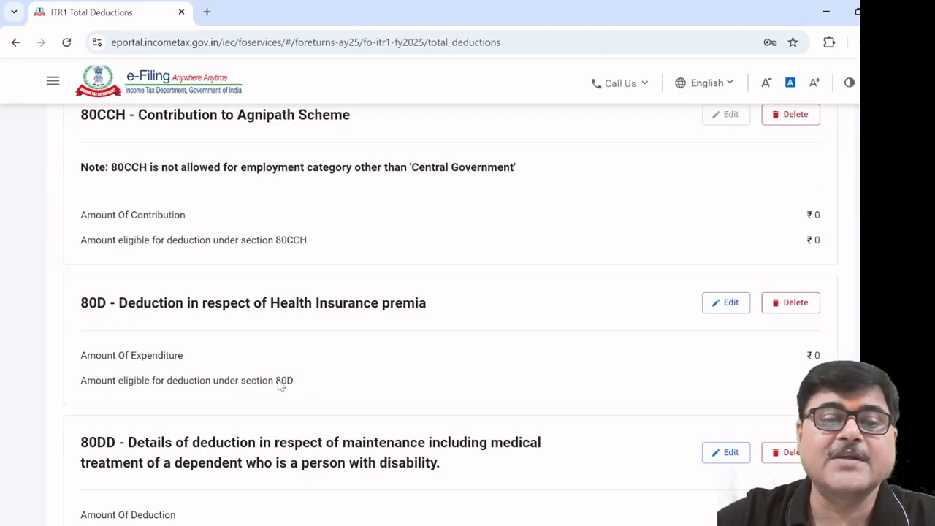
pyautogui.scroll(-10, 280, 385)
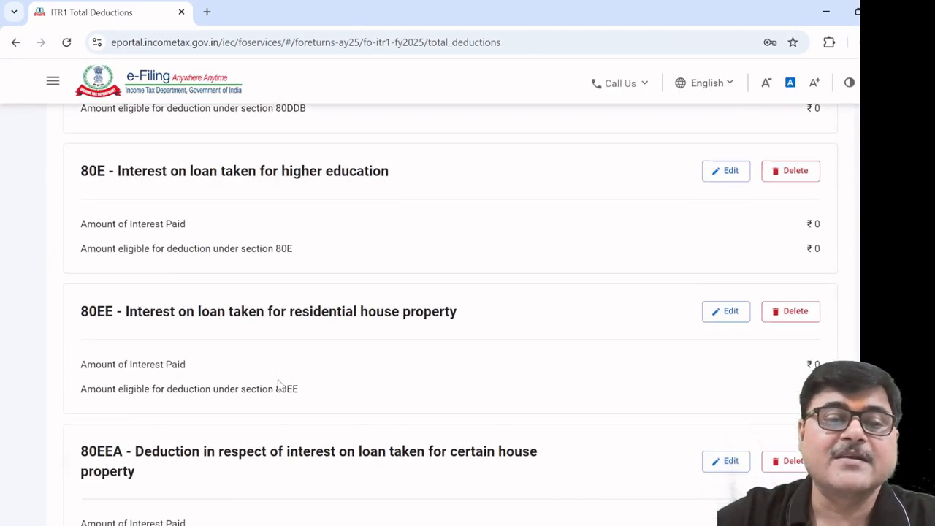
pyautogui.scroll(-3, 280, 385)
pyautogui.scroll(2, 280, 385)
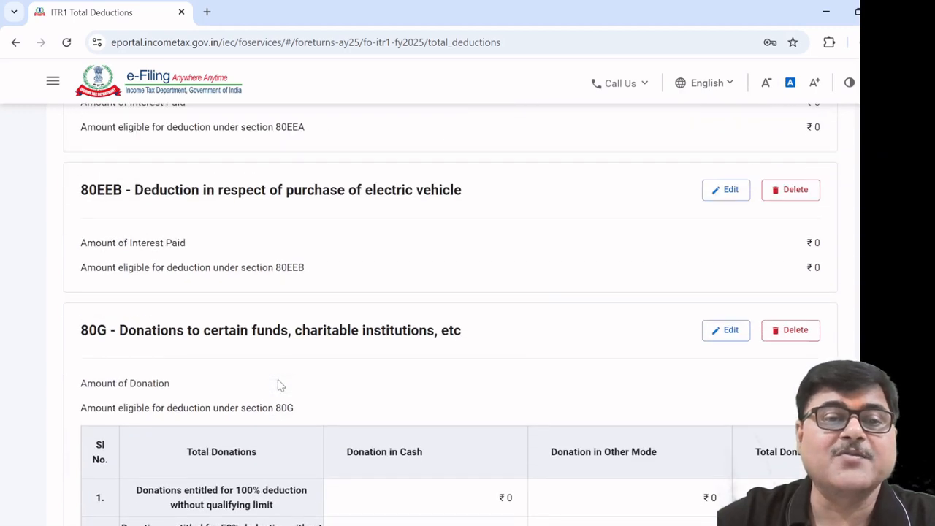
pyautogui.scroll(1, 287, 379)
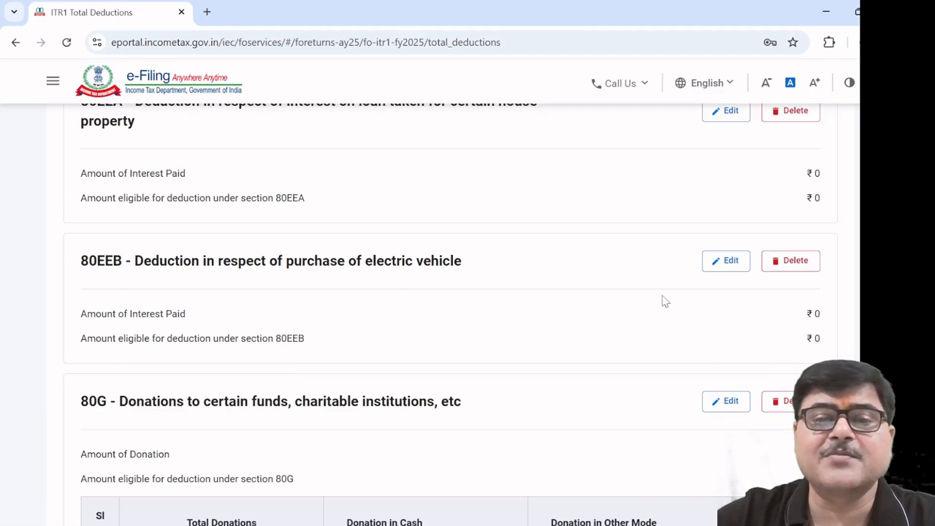
pyautogui.click(730, 261)
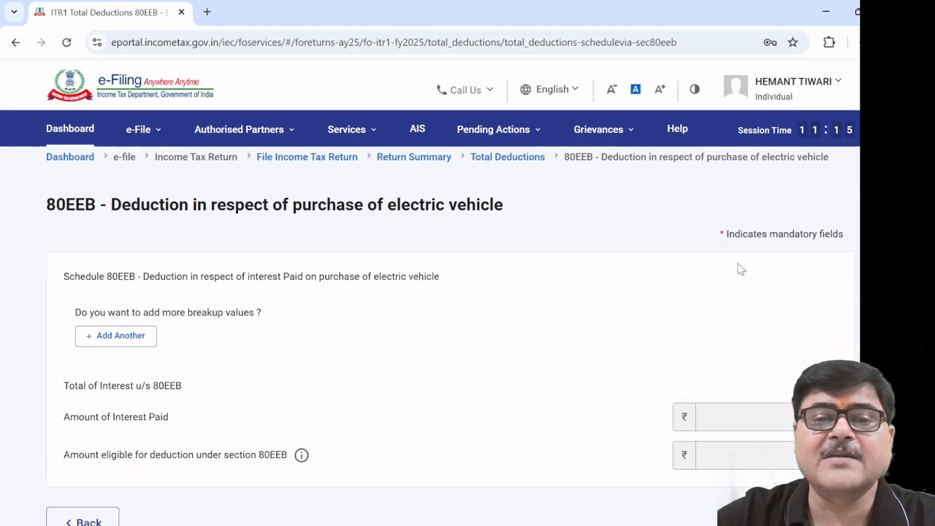
pyautogui.click(132, 321)
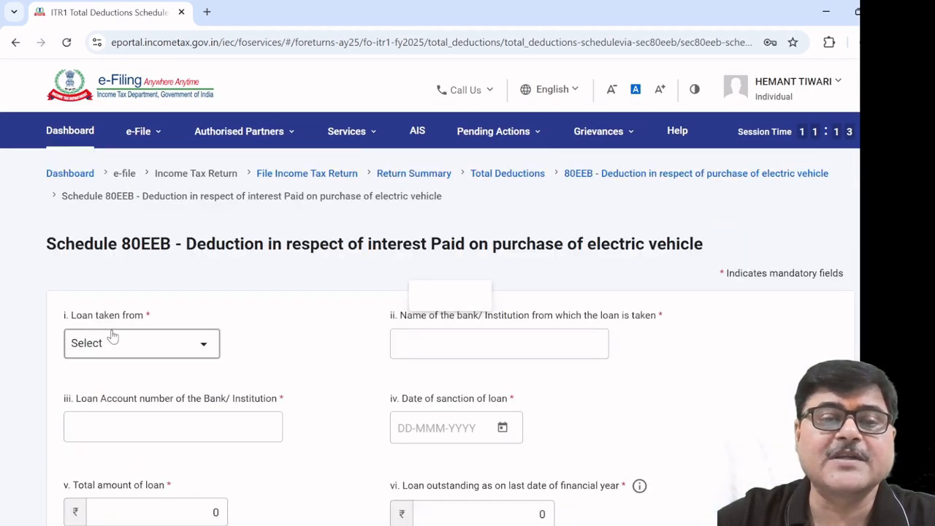
pyautogui.click(208, 329)
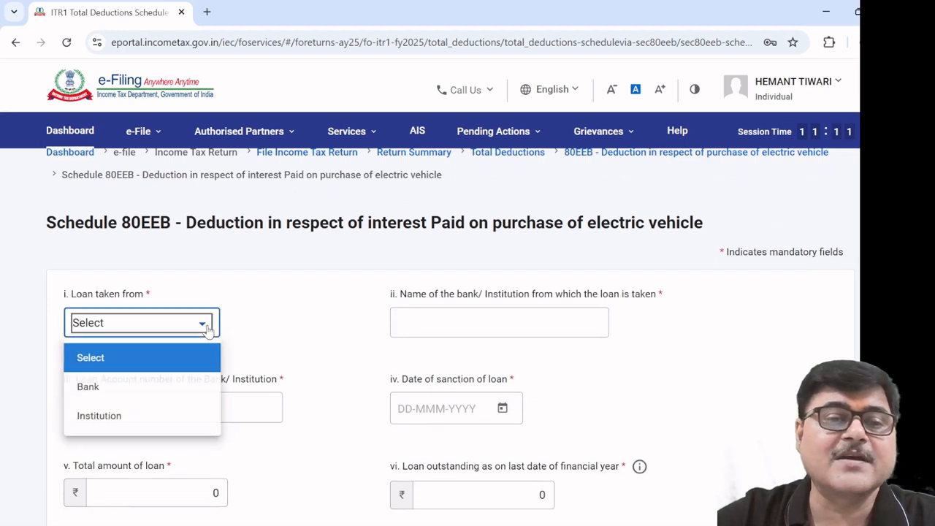
pyautogui.click(160, 388)
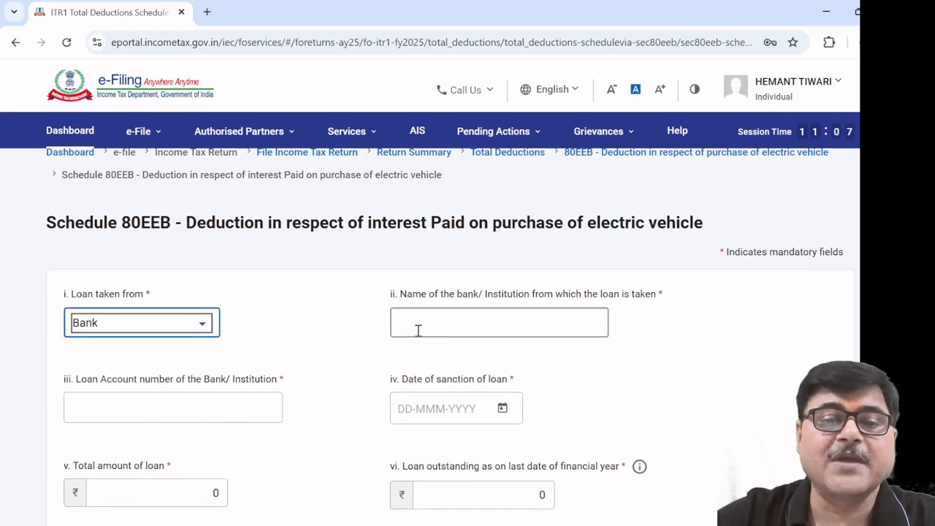
# Leave the loan form for the 80EEB schedule, with interest and deduction at ₹0
pyautogui.scroll(-3, 417, 329)
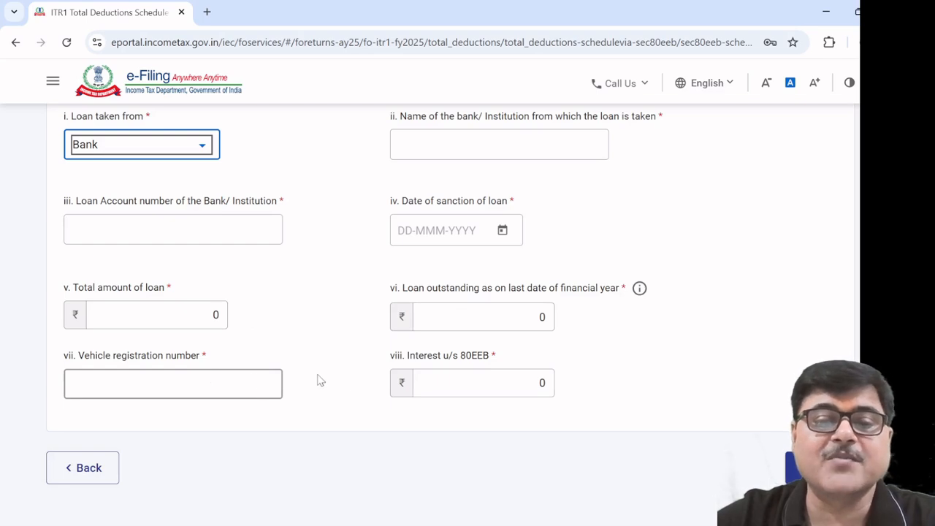
pyautogui.click(100, 476)
pyautogui.scroll(-2, 372, 430)
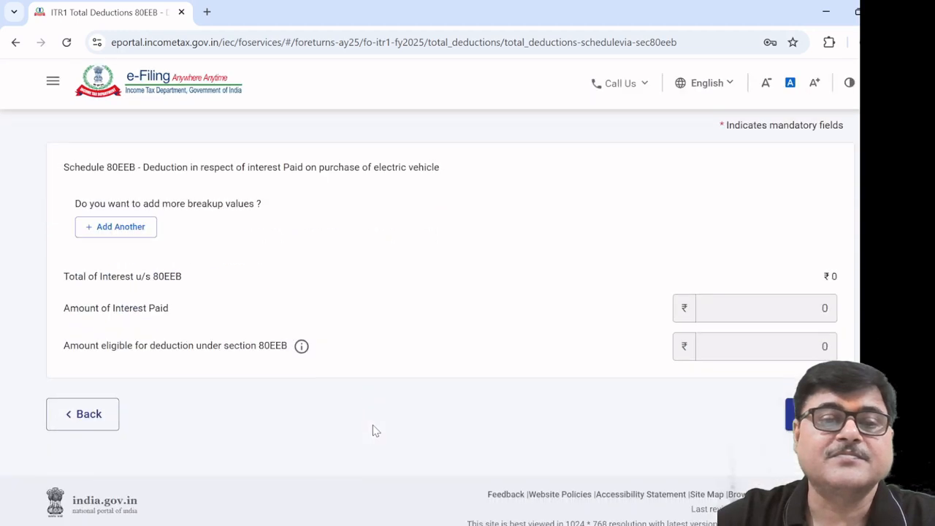
pyautogui.scroll(-1, 372, 430)
# Go back to Total Deductions and scroll past 80G to the 80GG and 80GGA sections
pyautogui.click(89, 388)
pyautogui.scroll(-5, 344, 393)
pyautogui.scroll(-20, 344, 392)
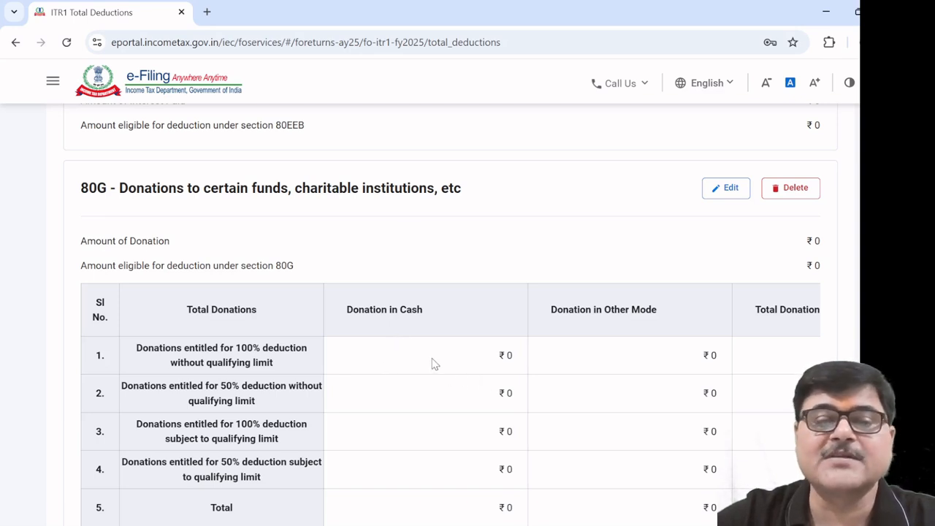
pyautogui.scroll(-5, 431, 360)
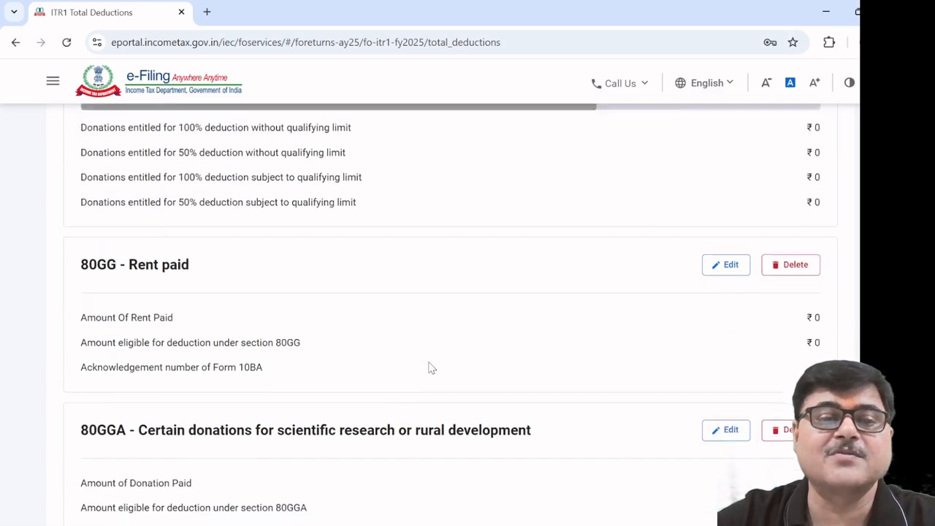
pyautogui.scroll(2, 392, 275)
pyautogui.scroll(-3, 392, 275)
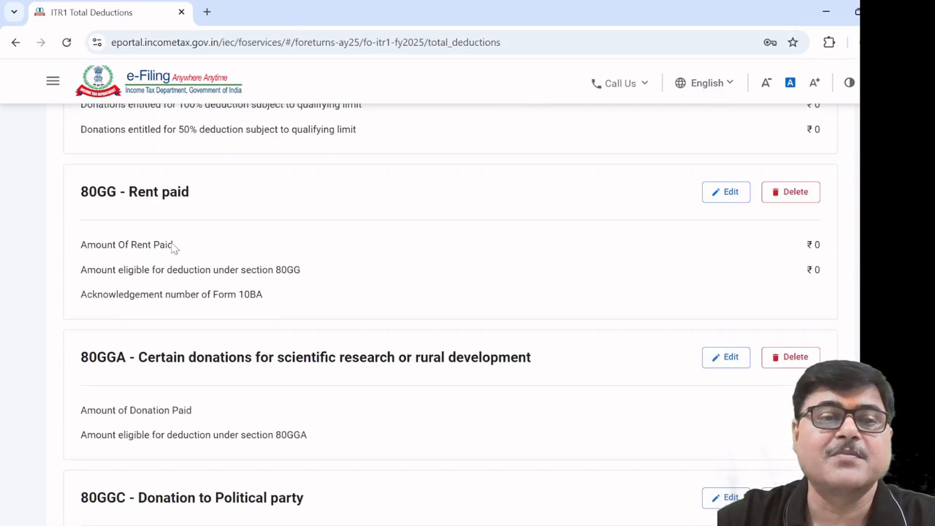
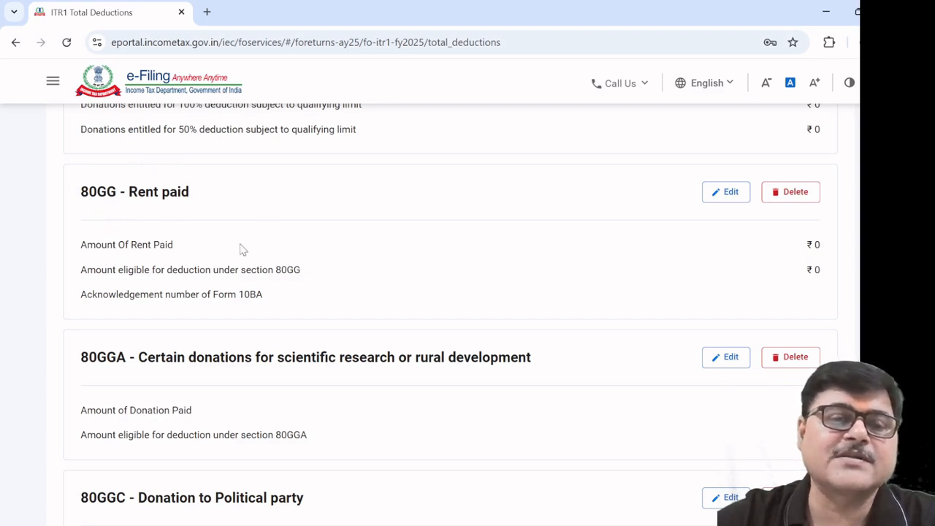
# Check the 80GGA donation clauses, then return to Total Deductions without adding a donee
pyautogui.scroll(-2, 340, 267)
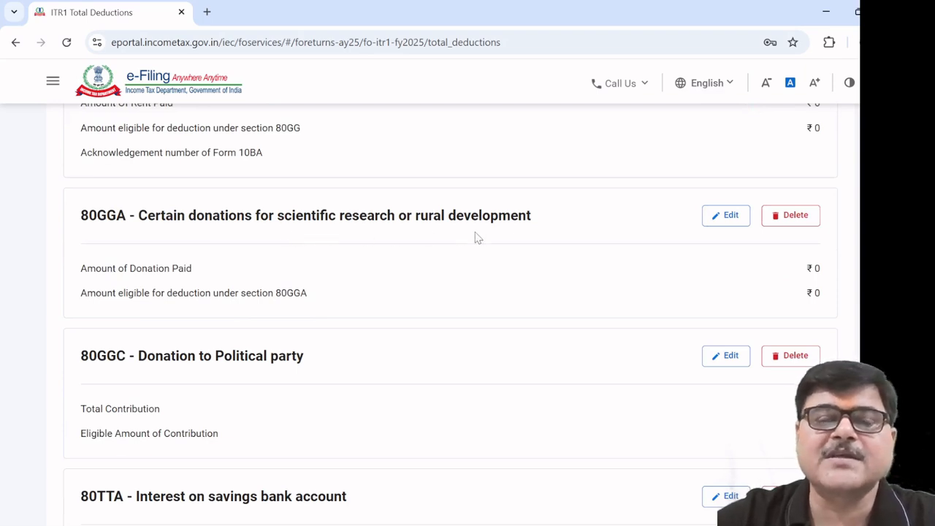
pyautogui.click(725, 215)
pyautogui.scroll(-2, 531, 281)
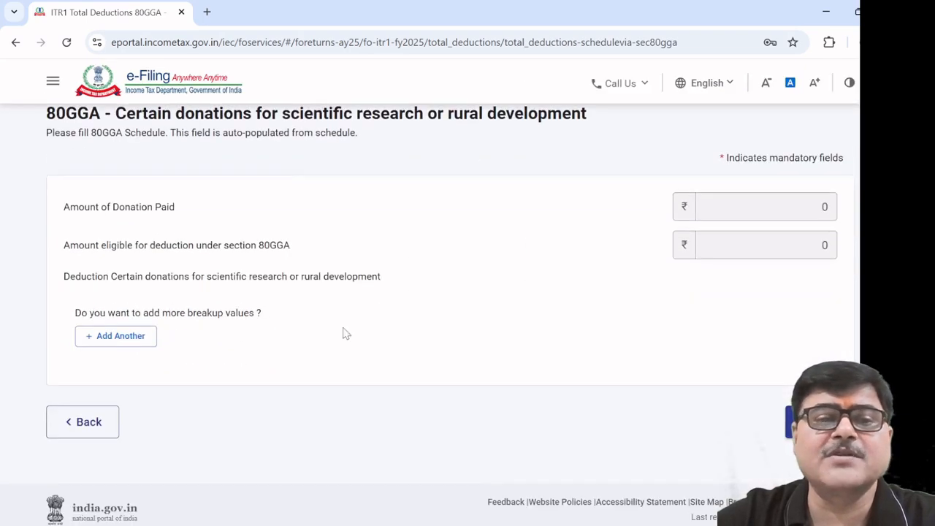
pyautogui.click(127, 338)
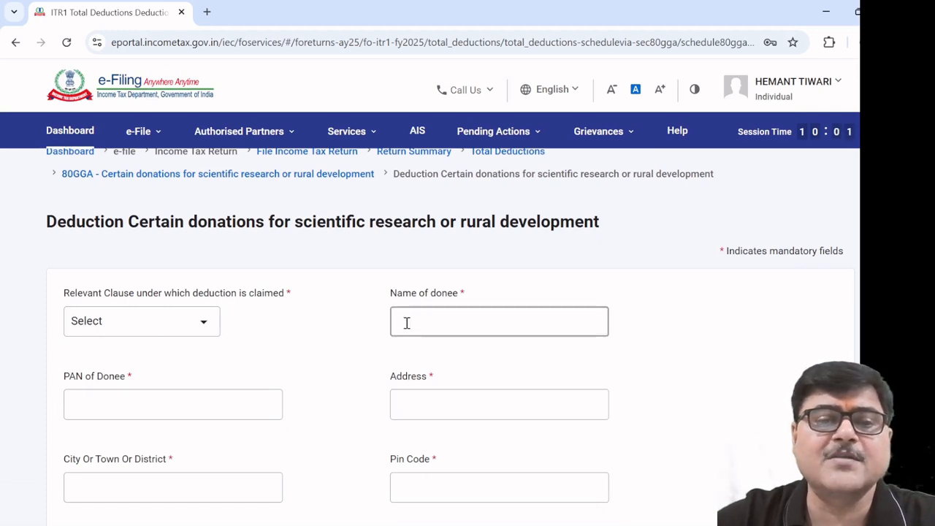
pyautogui.click(203, 324)
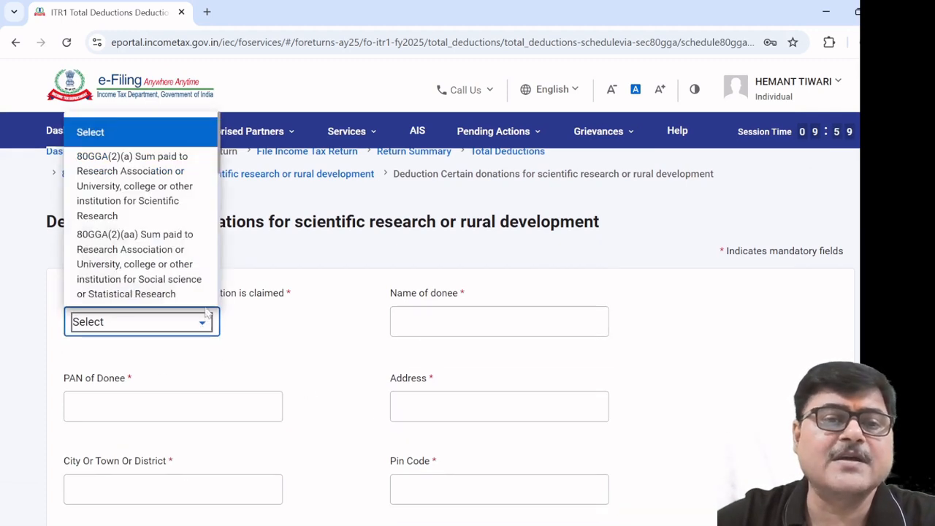
pyautogui.scroll(-5, 257, 384)
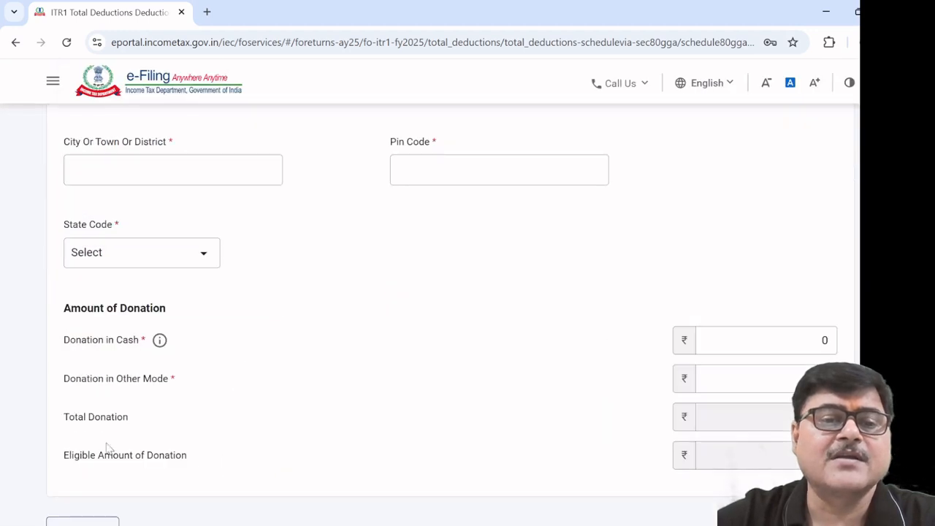
pyautogui.scroll(-2, 106, 447)
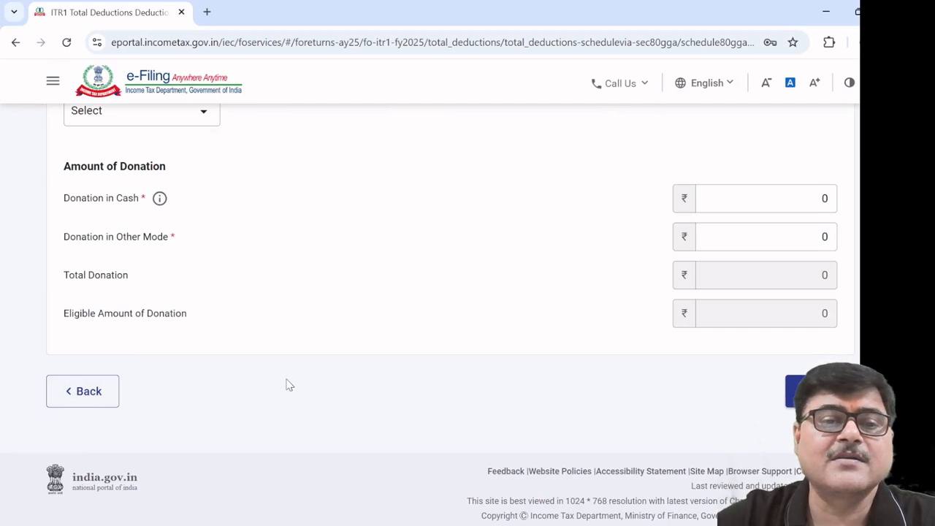
pyautogui.click(88, 392)
pyautogui.scroll(-2, 309, 399)
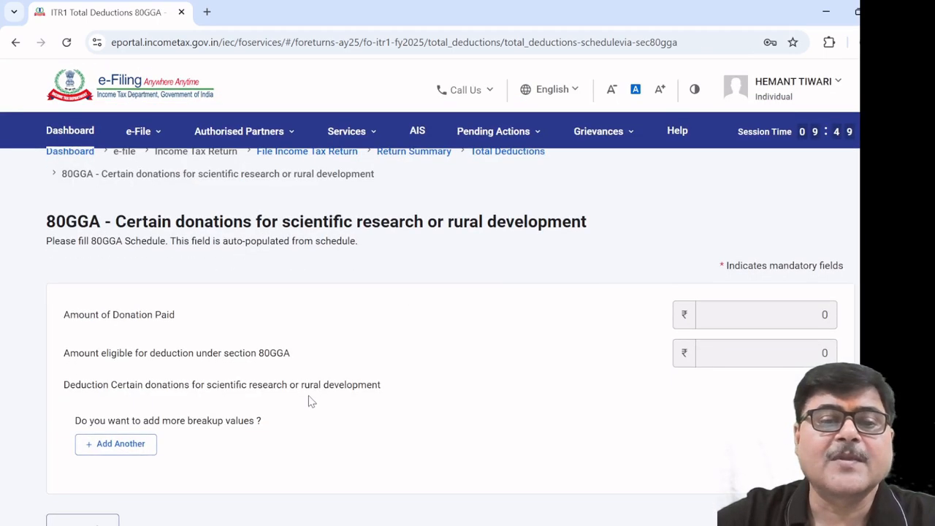
pyautogui.click(82, 387)
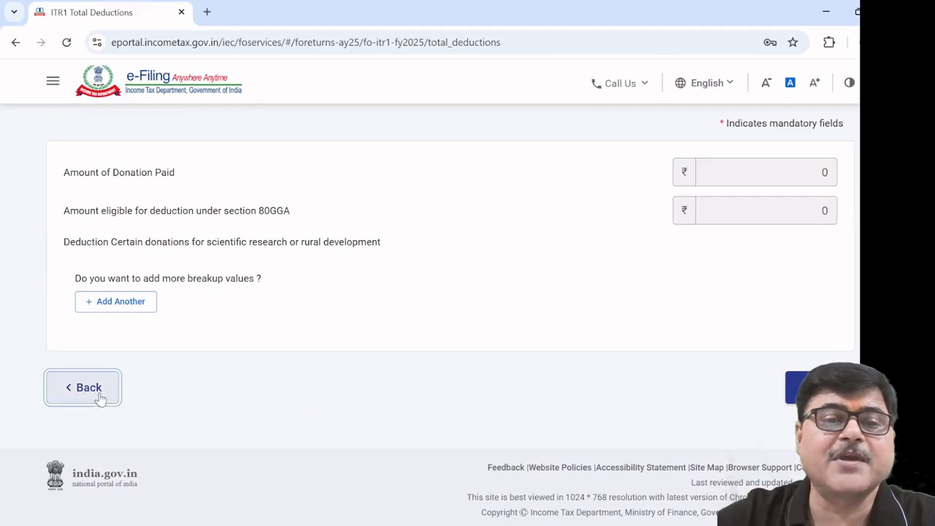
# Scroll down to 80TTA and open its savings bank interest schedule
pyautogui.scroll(-1, 387, 401)
pyautogui.scroll(-15, 387, 400)
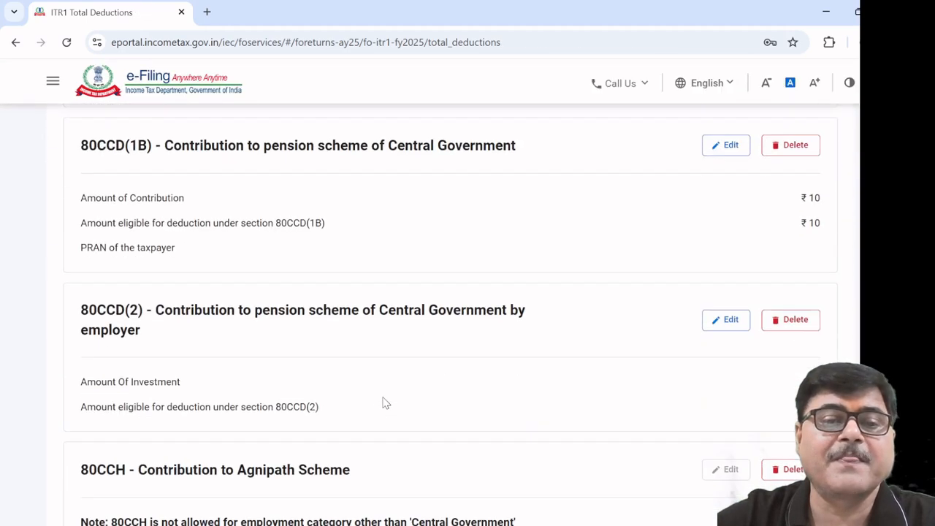
pyautogui.scroll(-15, 385, 406)
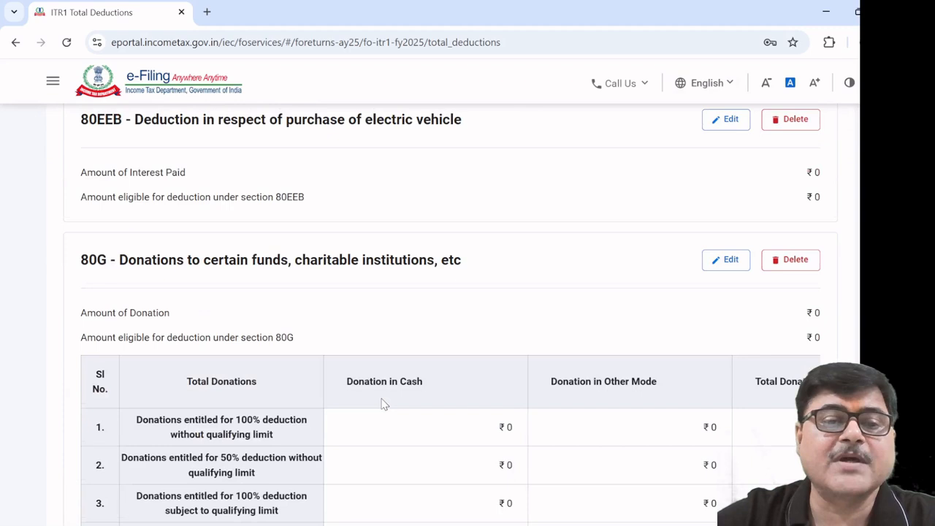
pyautogui.scroll(-4, 385, 406)
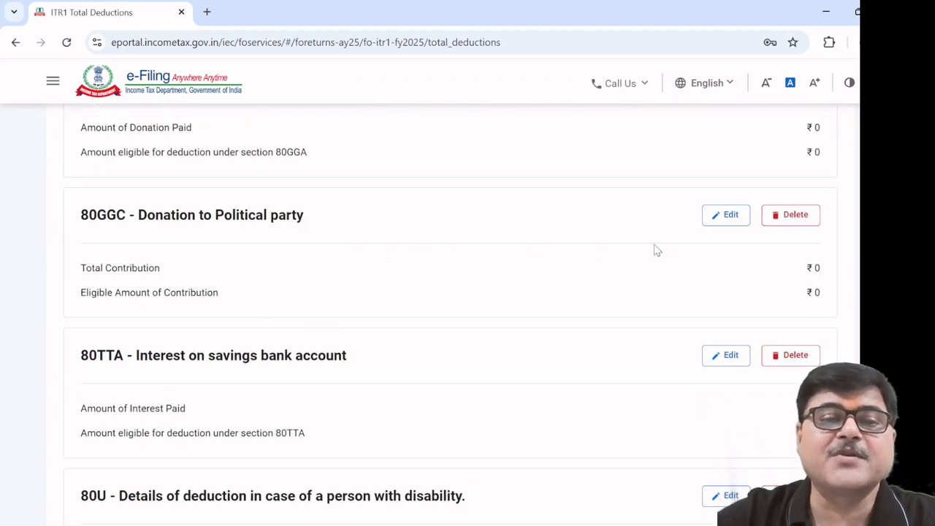
pyautogui.scroll(-1, 458, 323)
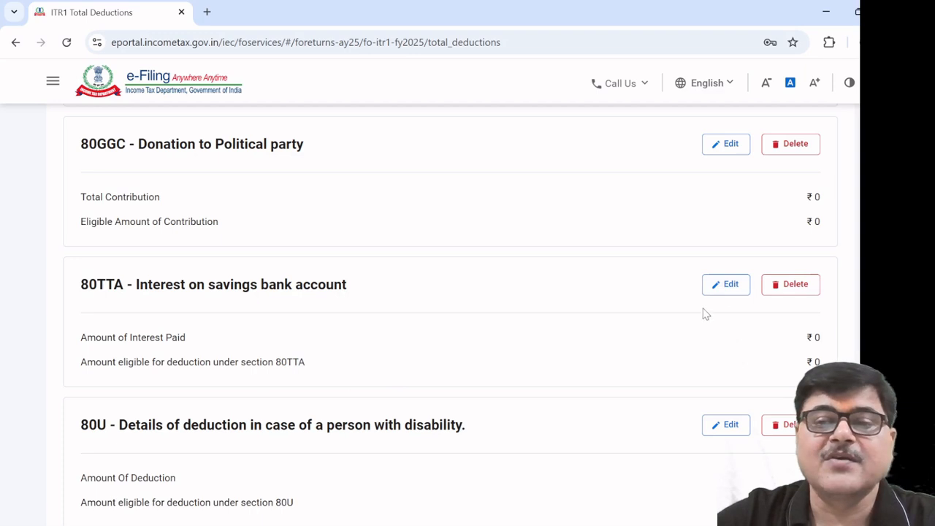
pyautogui.click(725, 285)
# Leave 80TTA interest at ₹0 and bring up the 80U disability deduction form
pyautogui.click(751, 284)
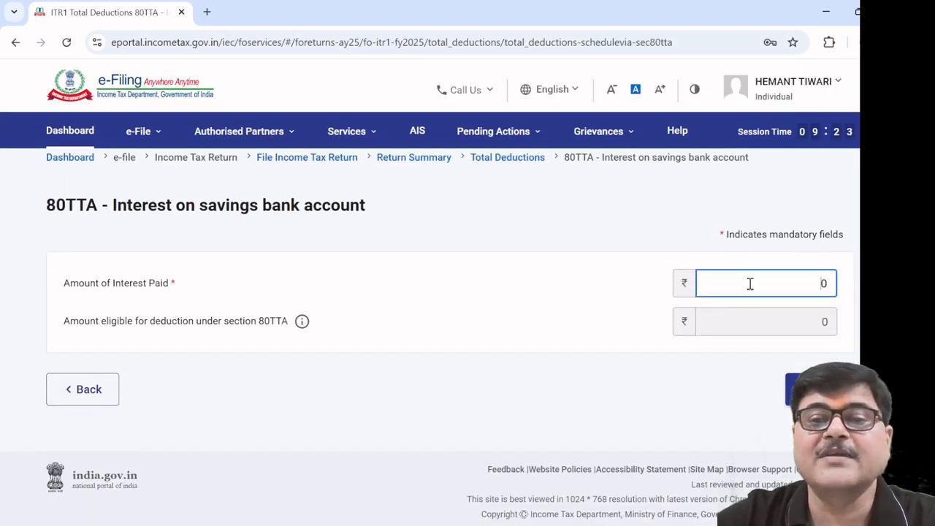
pyautogui.click(97, 393)
pyautogui.scroll(-5, 446, 394)
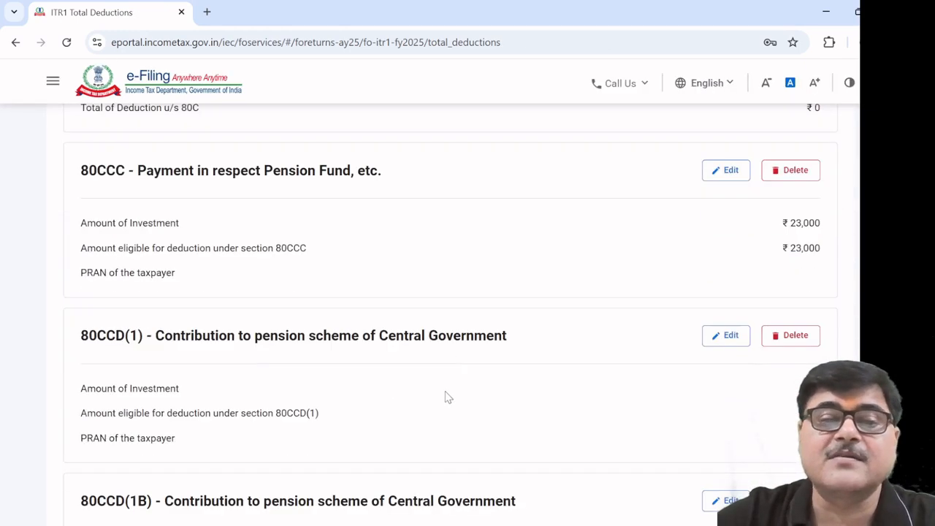
pyautogui.scroll(-12, 447, 396)
pyautogui.scroll(-12, 445, 399)
pyautogui.scroll(-12, 444, 398)
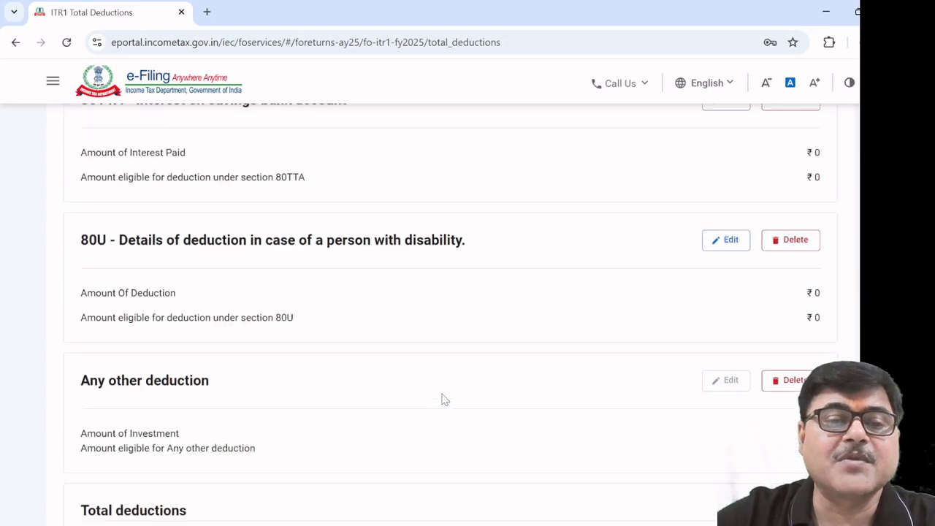
pyautogui.scroll(-3, 443, 398)
pyautogui.scroll(2, 432, 381)
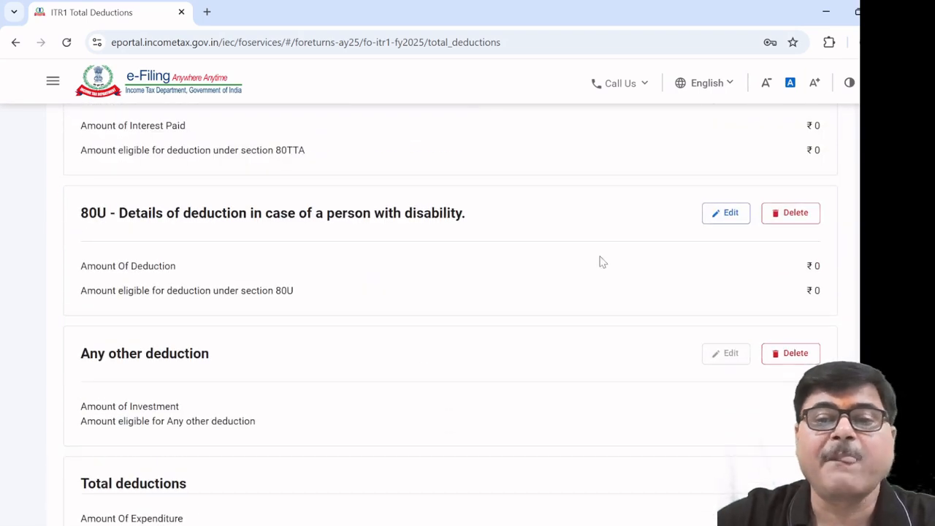
pyautogui.click(727, 213)
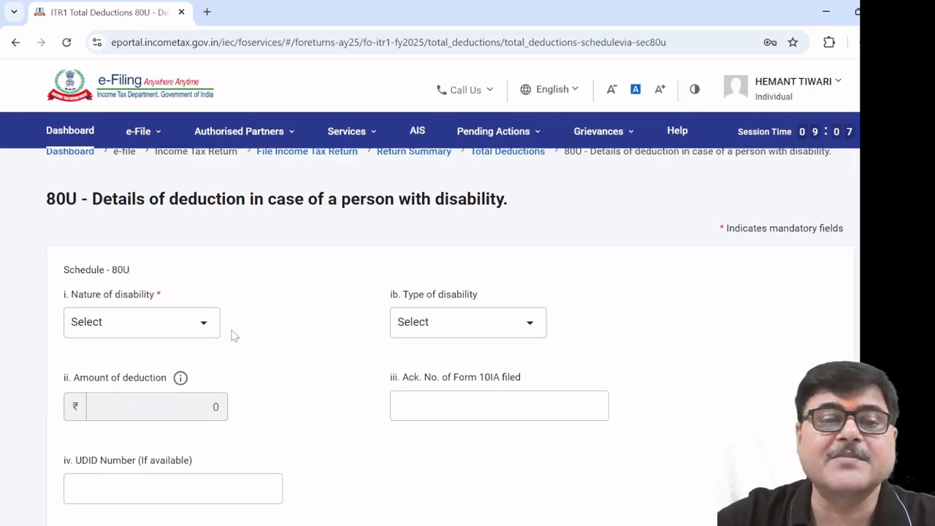
# Try Self with disability, then autism/cerebral palsy and 'others' types (₹75,000), then exit 80U
pyautogui.click(202, 323)
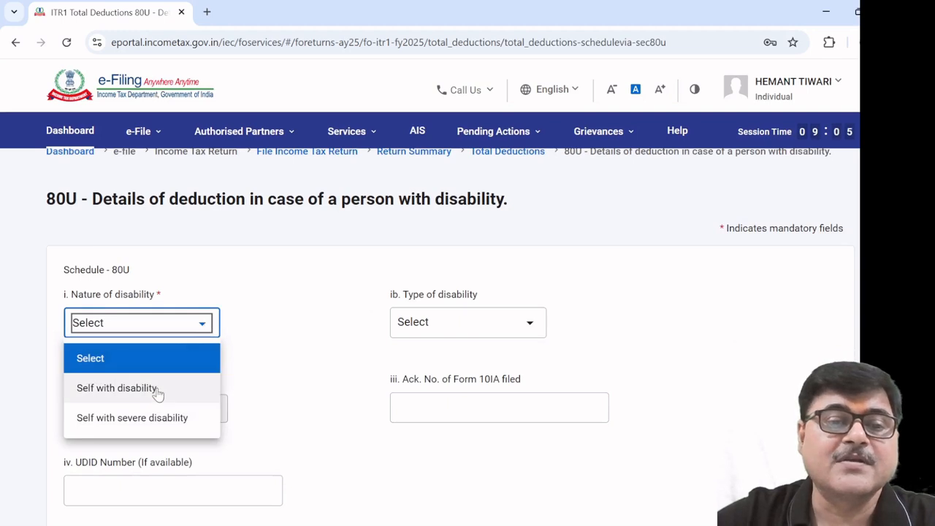
pyautogui.click(116, 388)
pyautogui.click(524, 324)
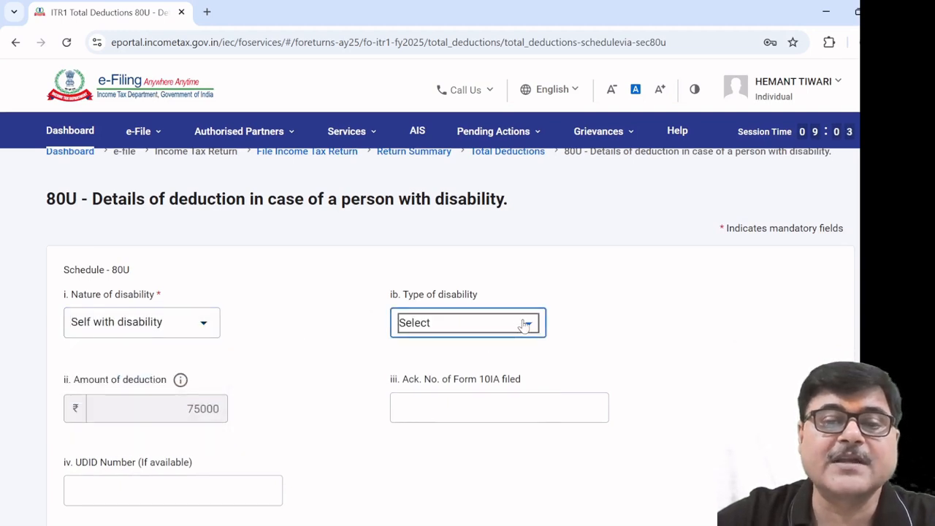
pyautogui.click(438, 398)
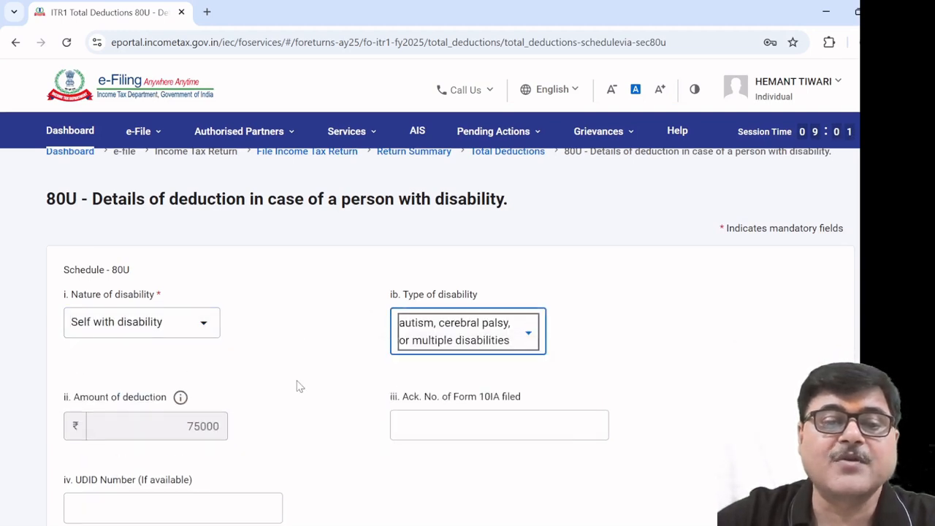
pyautogui.scroll(-3, 299, 385)
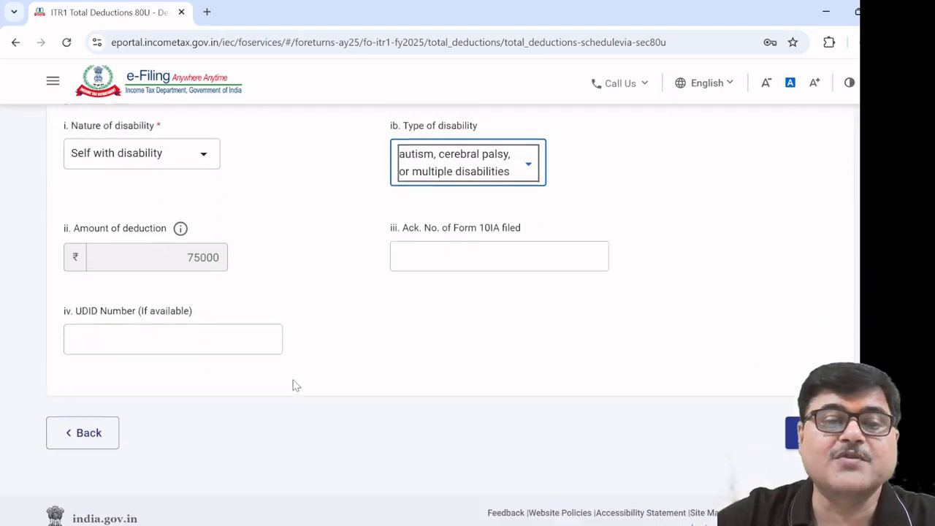
pyautogui.click(529, 156)
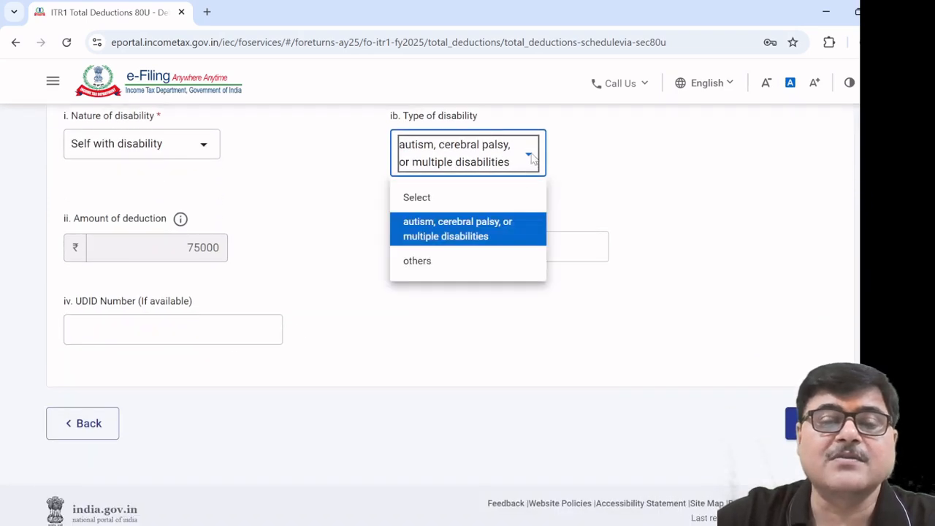
pyautogui.click(461, 275)
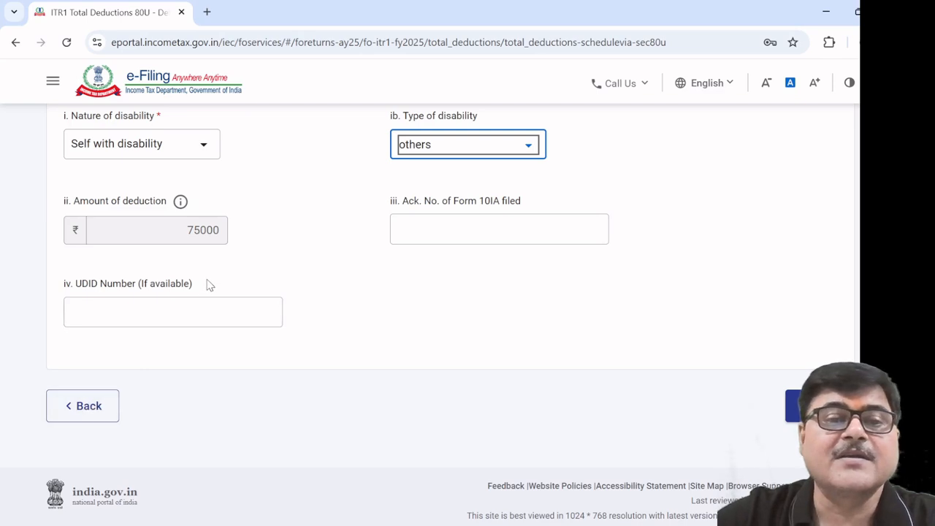
pyautogui.click(92, 418)
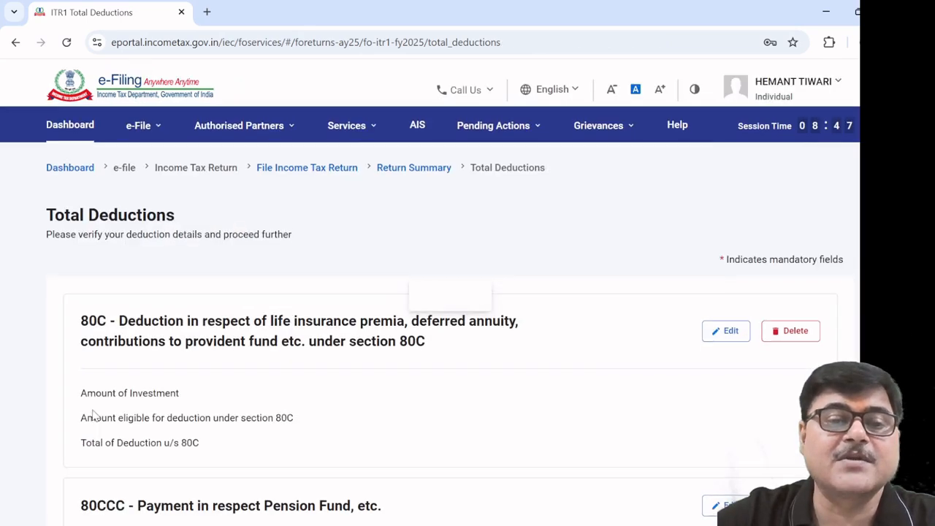
# Scroll the ITR1 summary, with Total Deductions confirmed at ₹23,010, and open Tax Paid
pyautogui.scroll(-15, 241, 388)
pyautogui.scroll(-13, 241, 391)
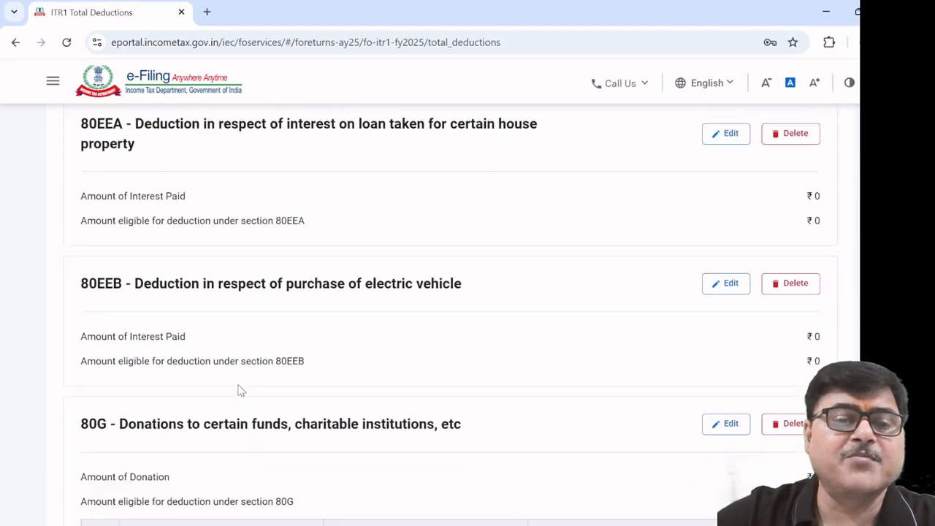
pyautogui.scroll(-15, 241, 390)
pyautogui.scroll(-4, 241, 388)
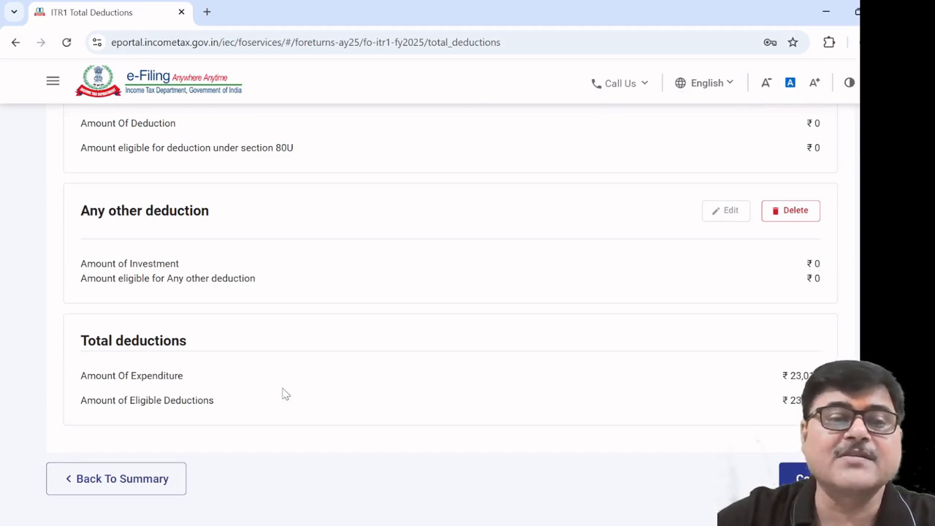
pyautogui.scroll(2, 286, 393)
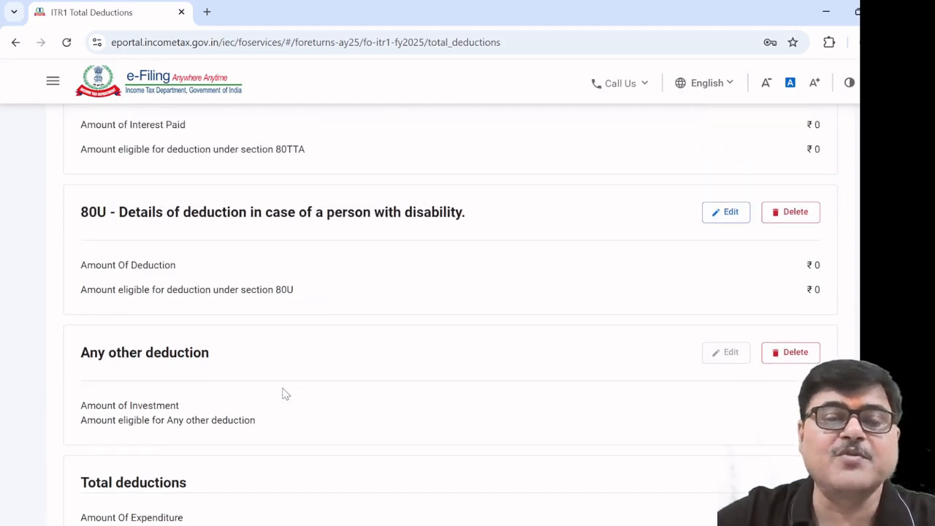
pyautogui.scroll(-2, 285, 394)
pyautogui.scroll(-1, 283, 392)
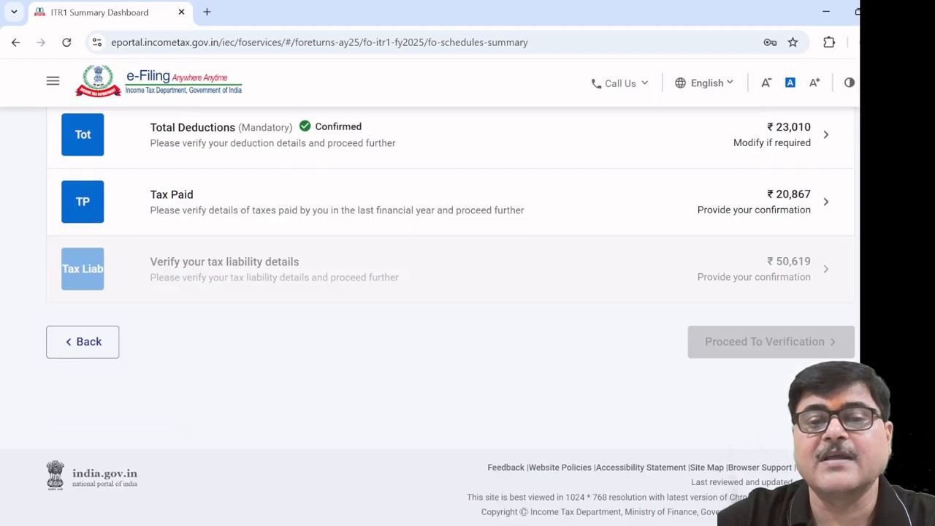
pyautogui.scroll(1, 398, 358)
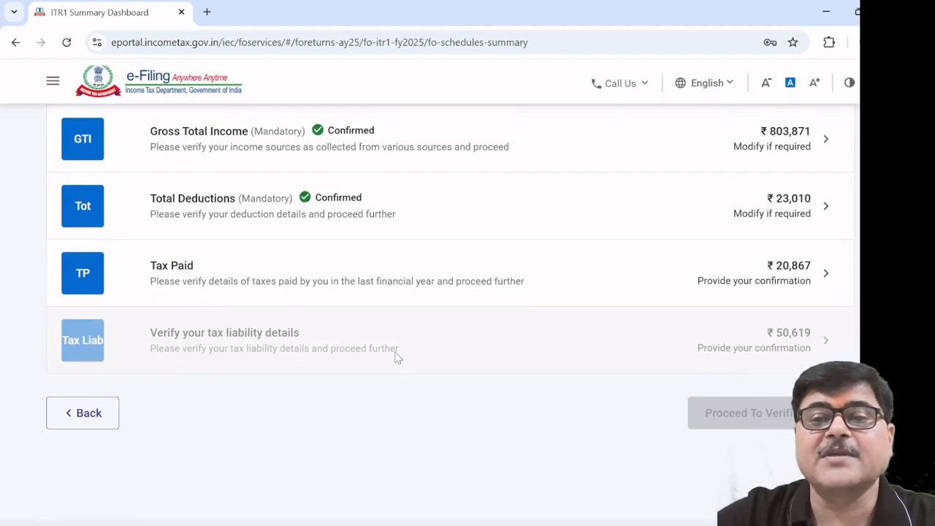
pyautogui.click(200, 274)
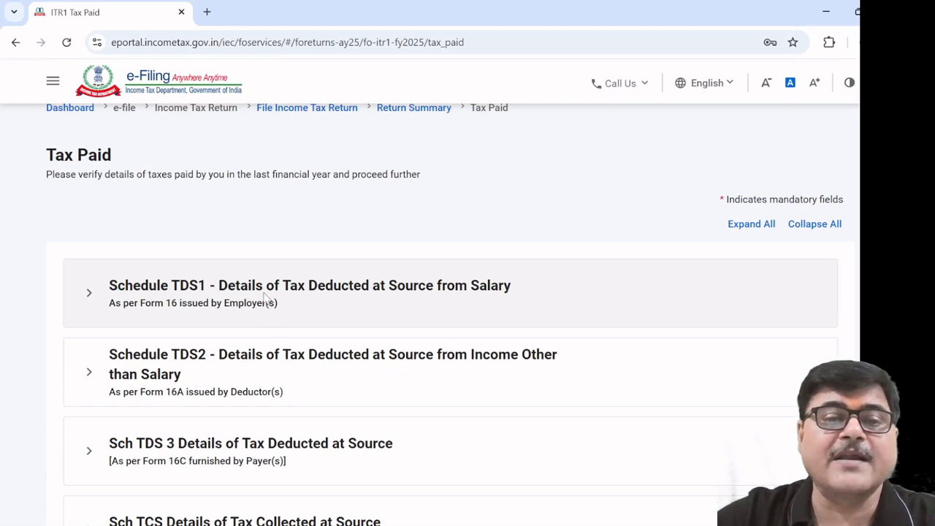
pyautogui.click(266, 296)
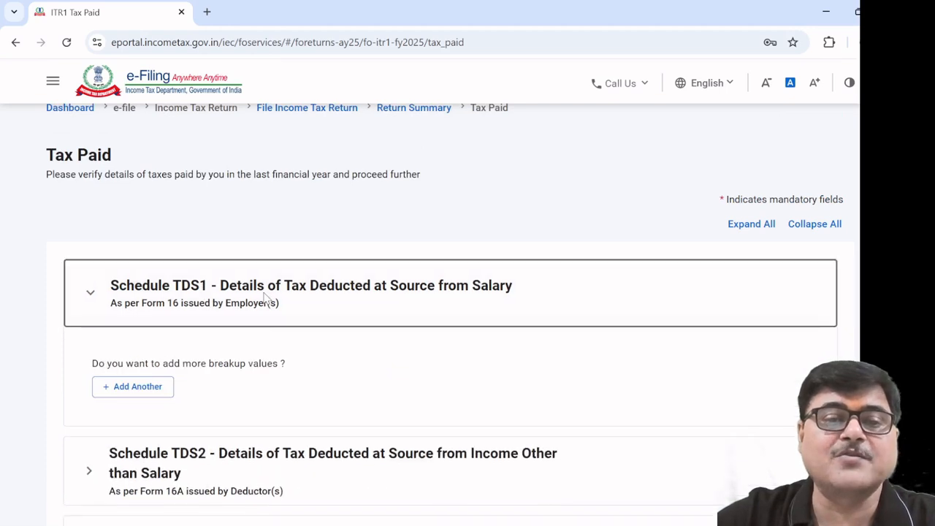
pyautogui.click(137, 386)
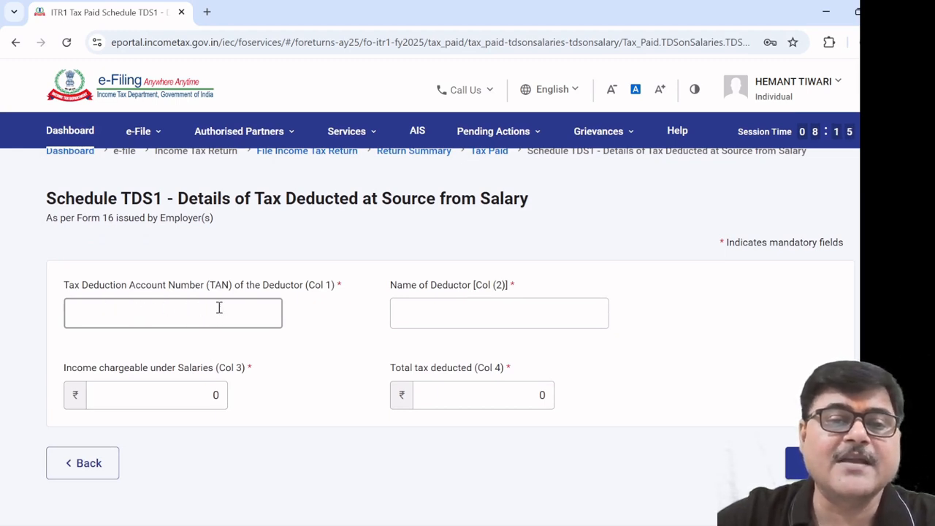
pyautogui.click(189, 399)
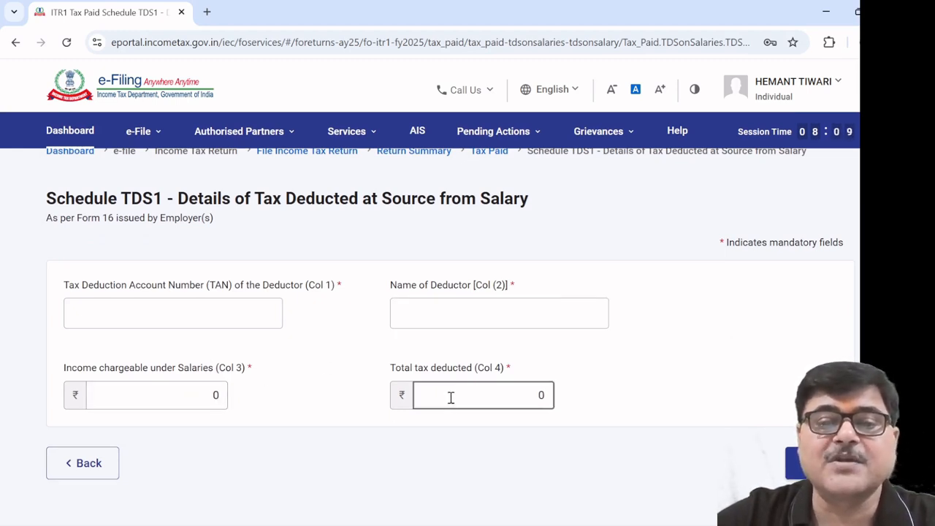
pyautogui.click(86, 463)
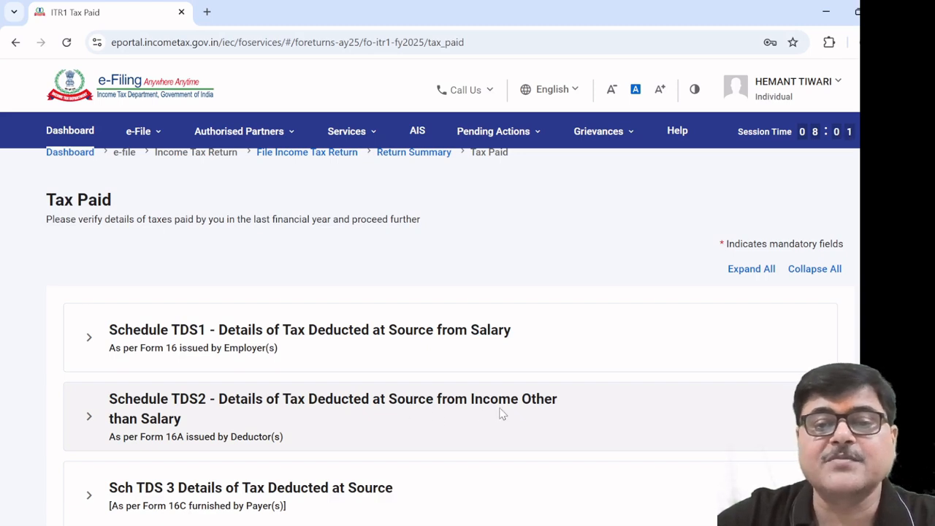
pyautogui.scroll(-3, 256, 430)
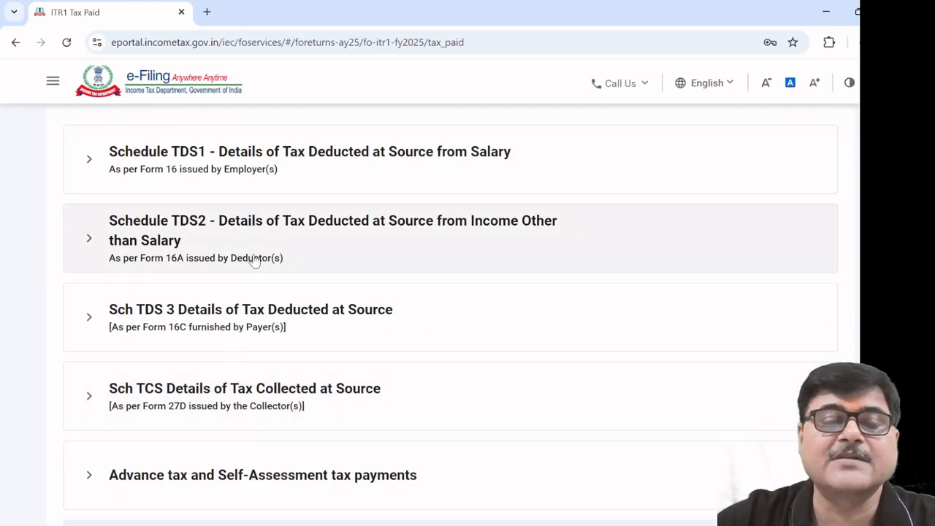
pyautogui.click(267, 232)
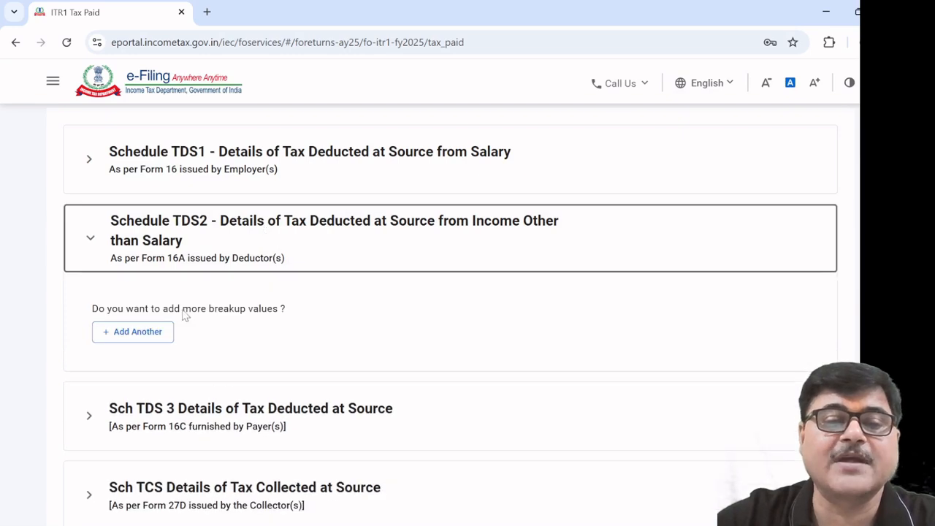
pyautogui.click(149, 331)
pyautogui.click(219, 341)
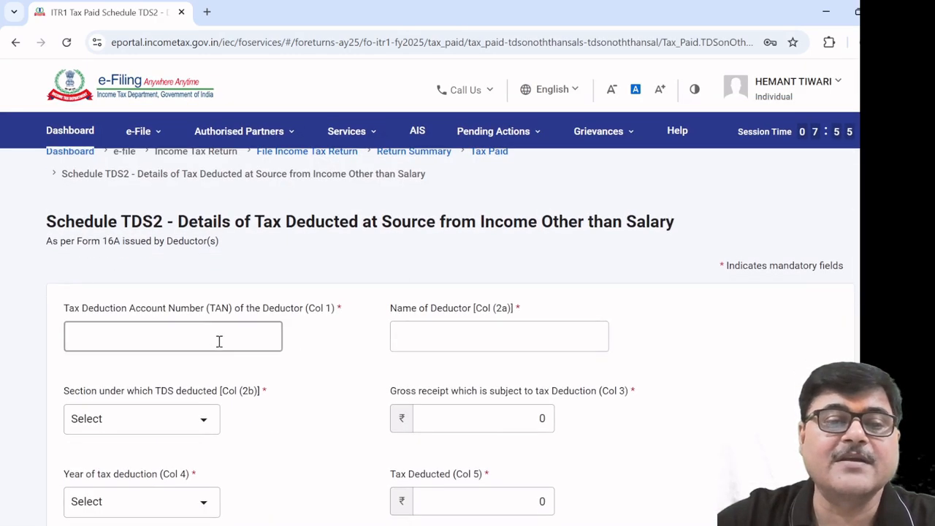
pyautogui.click(423, 344)
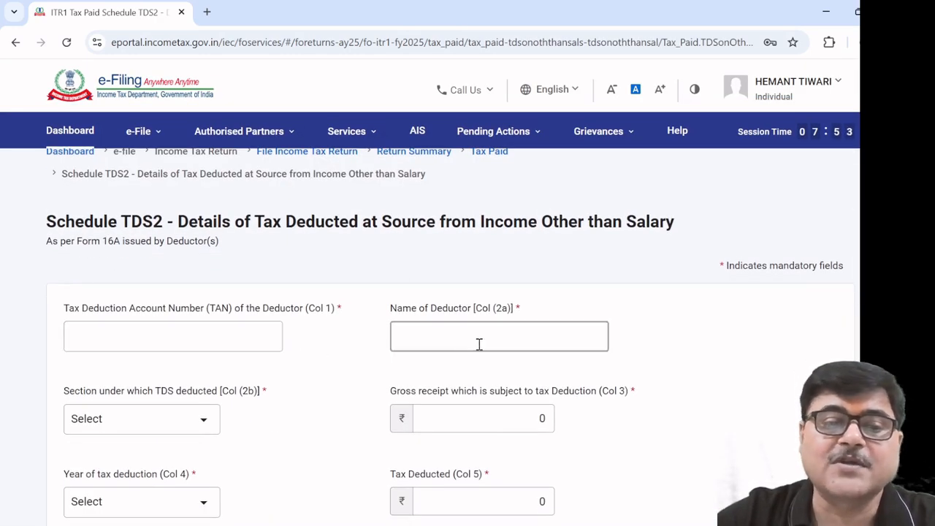
pyautogui.click(204, 424)
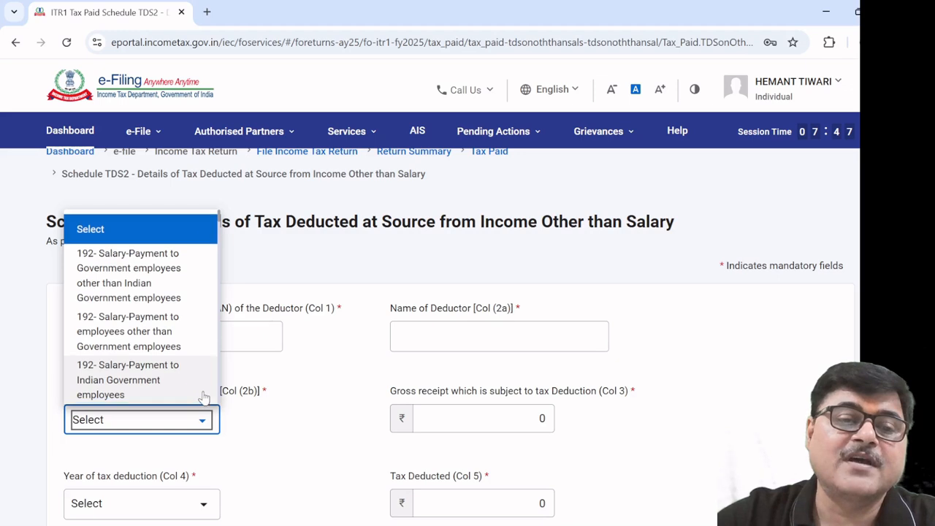
pyautogui.scroll(-5, 204, 397)
pyautogui.scroll(-4, 204, 397)
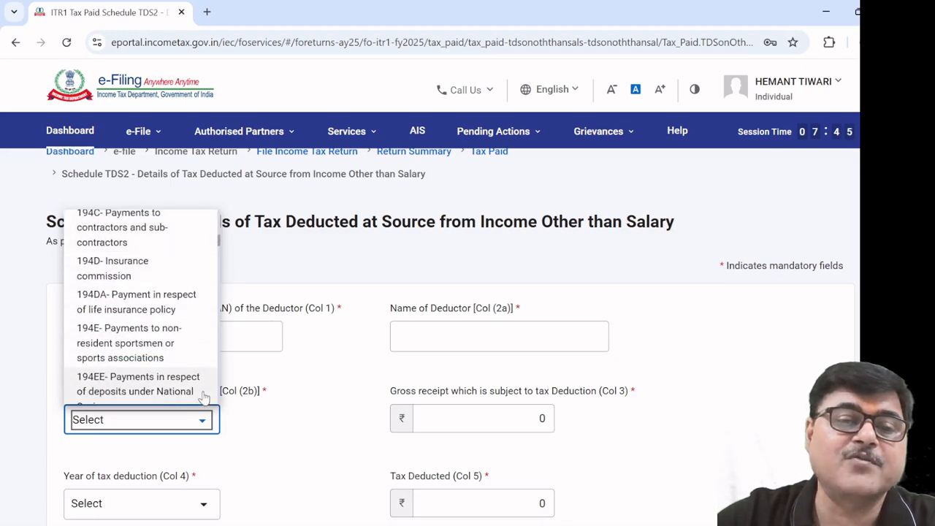
pyautogui.click(464, 424)
pyautogui.scroll(-2, 321, 436)
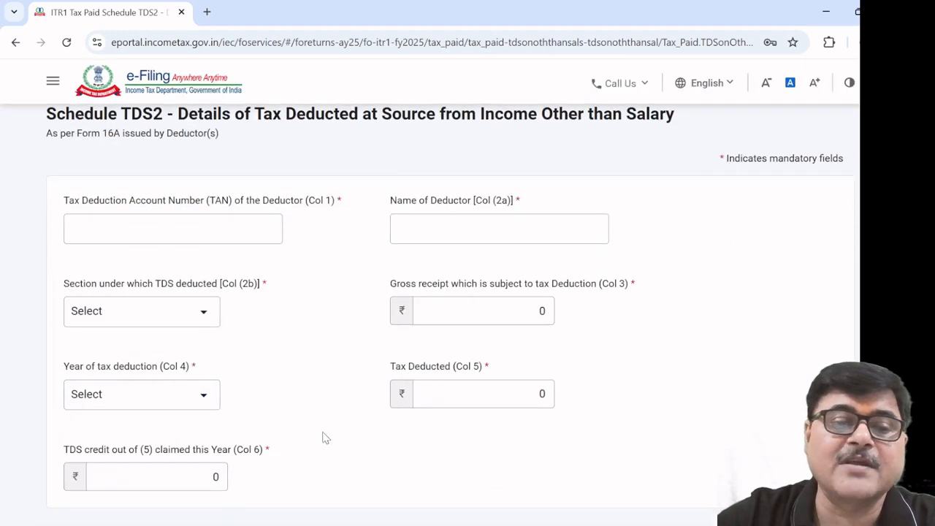
pyautogui.click(202, 394)
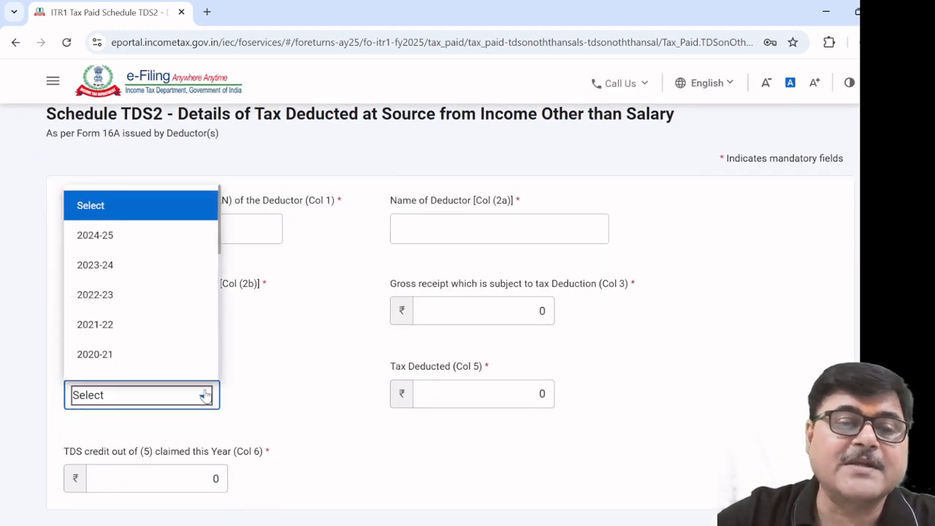
pyautogui.click(167, 245)
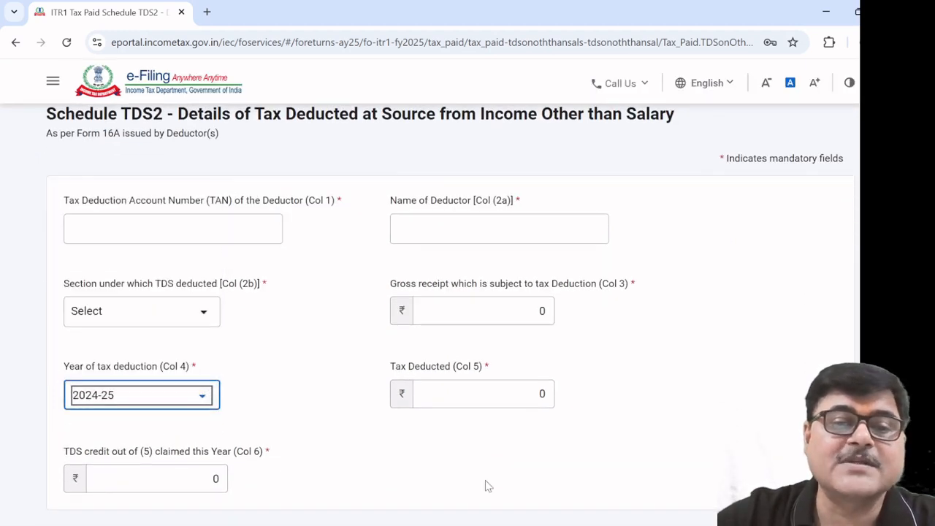
pyautogui.click(496, 397)
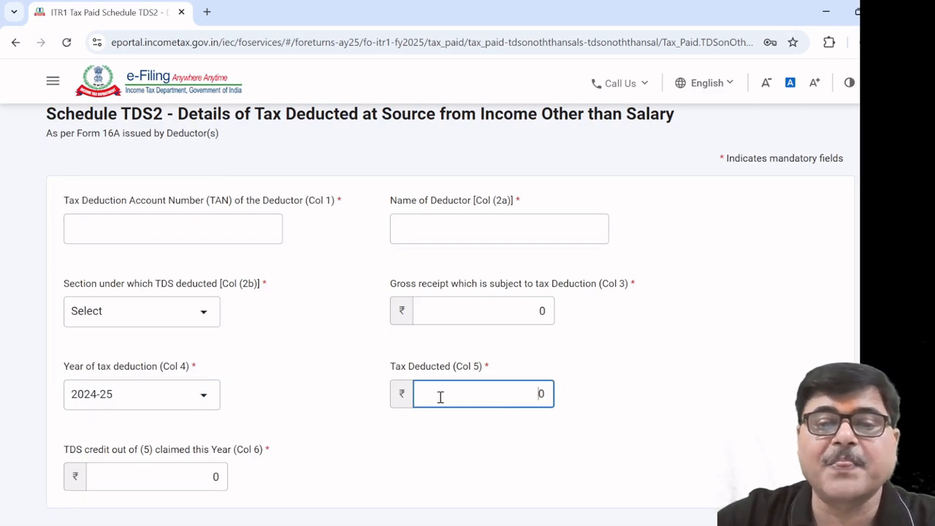
pyautogui.scroll(-2, 303, 484)
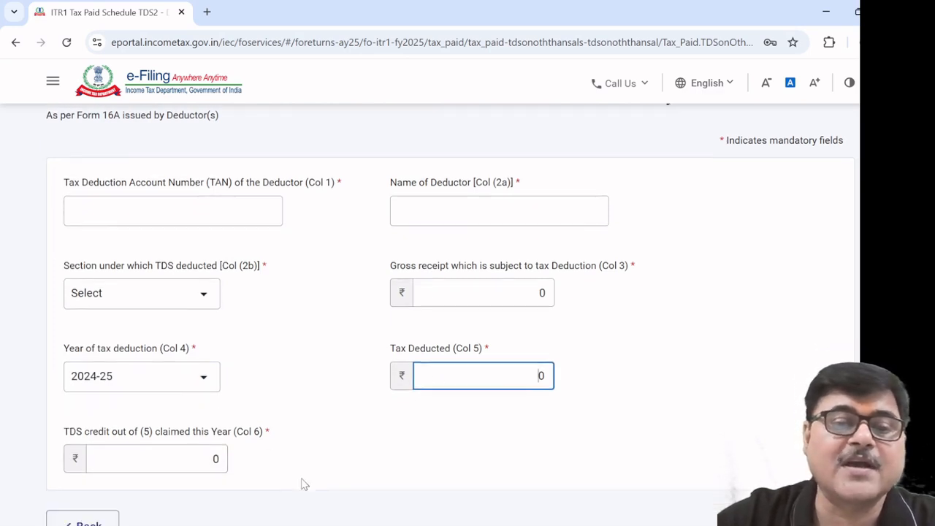
pyautogui.click(94, 412)
pyautogui.scroll(-5, 274, 431)
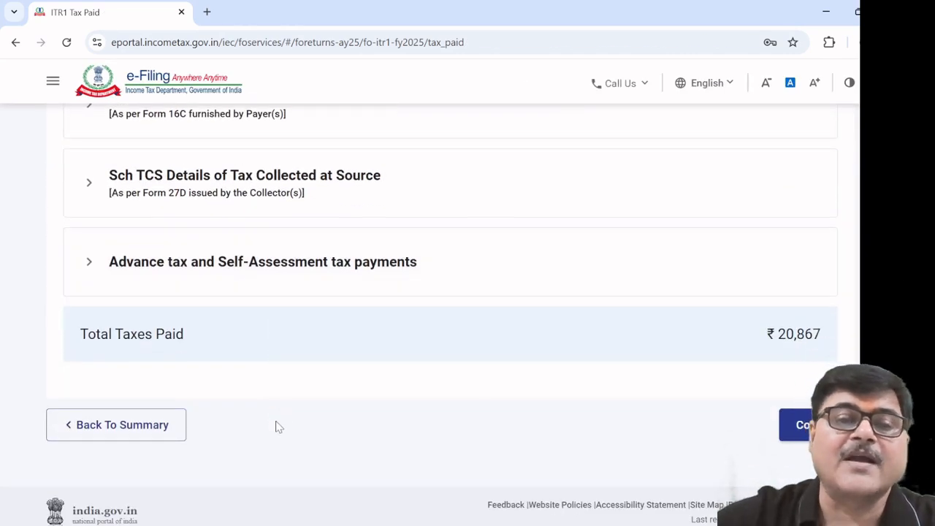
# Leave the advance and self-assessment tax payment form empty and confirm Tax Paid at ₹20,867
pyautogui.scroll(1, 277, 427)
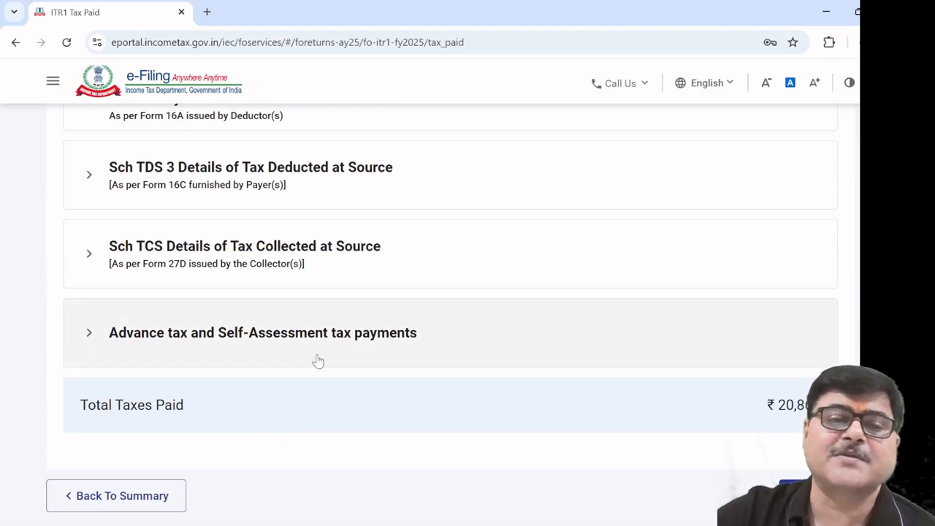
pyautogui.click(318, 353)
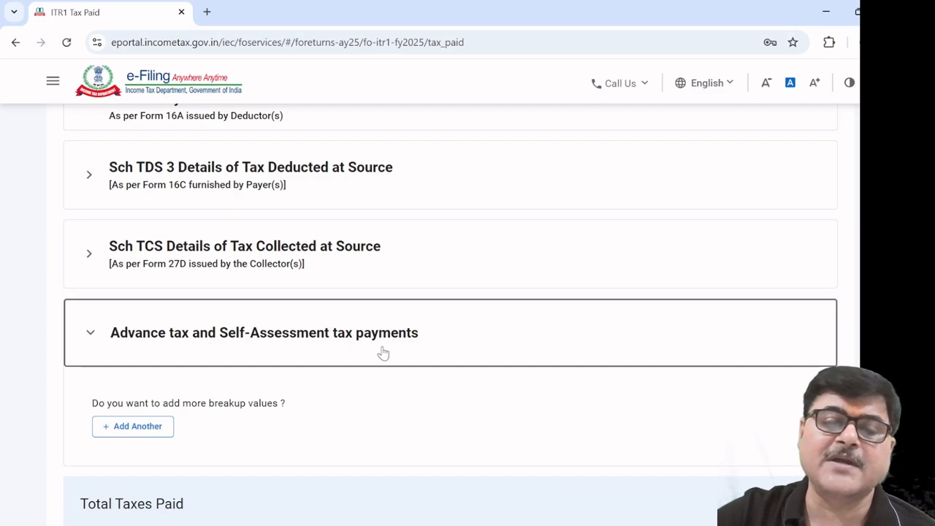
pyautogui.click(137, 427)
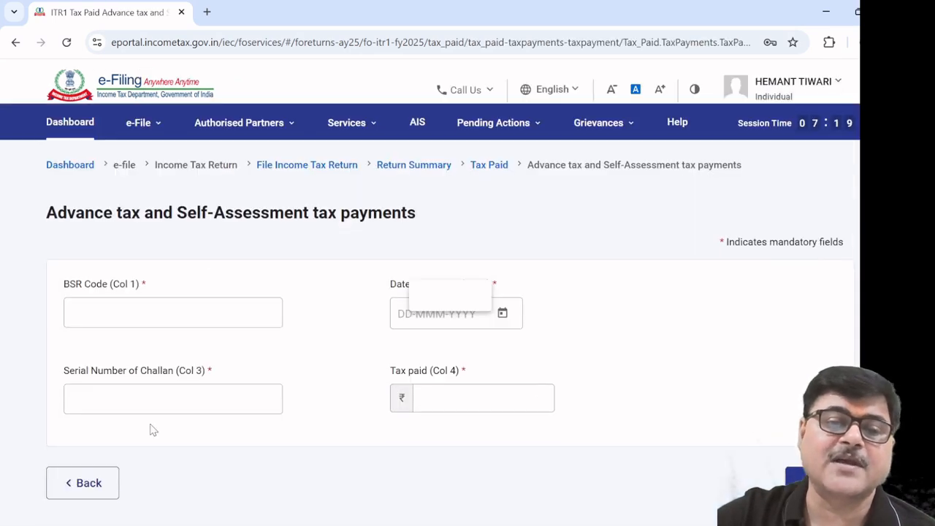
pyautogui.click(89, 471)
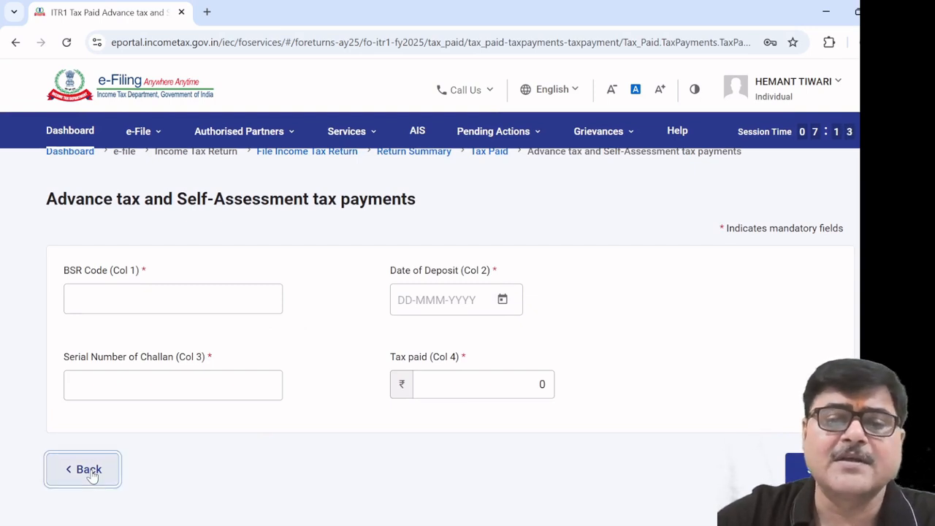
pyautogui.scroll(-5, 288, 458)
pyautogui.scroll(-2, 289, 461)
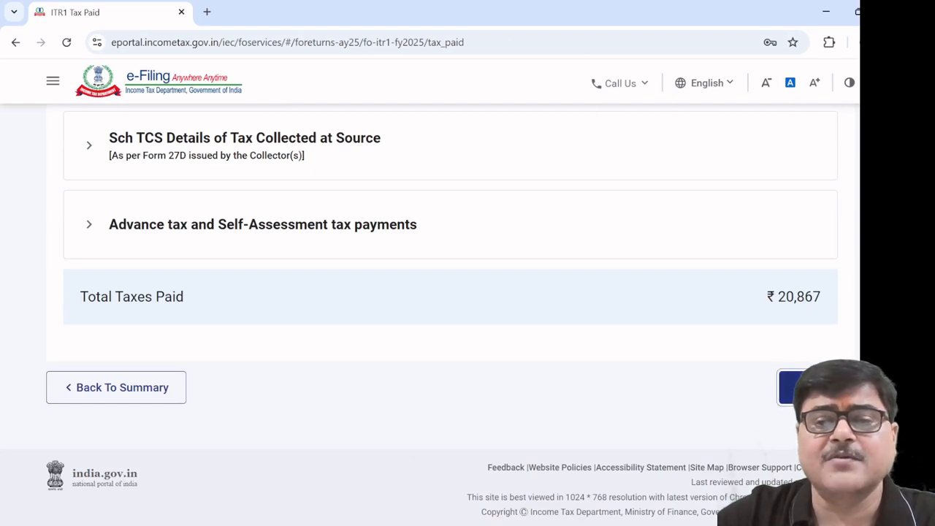
pyautogui.click(793, 387)
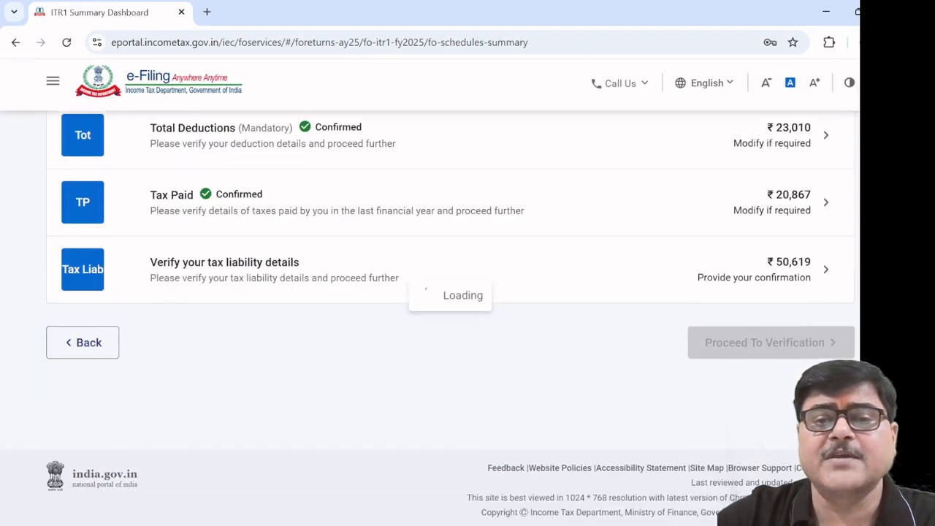
# Review the tax liability computation, ₹53,015 including fee and interest, and confirm it
pyautogui.click(243, 266)
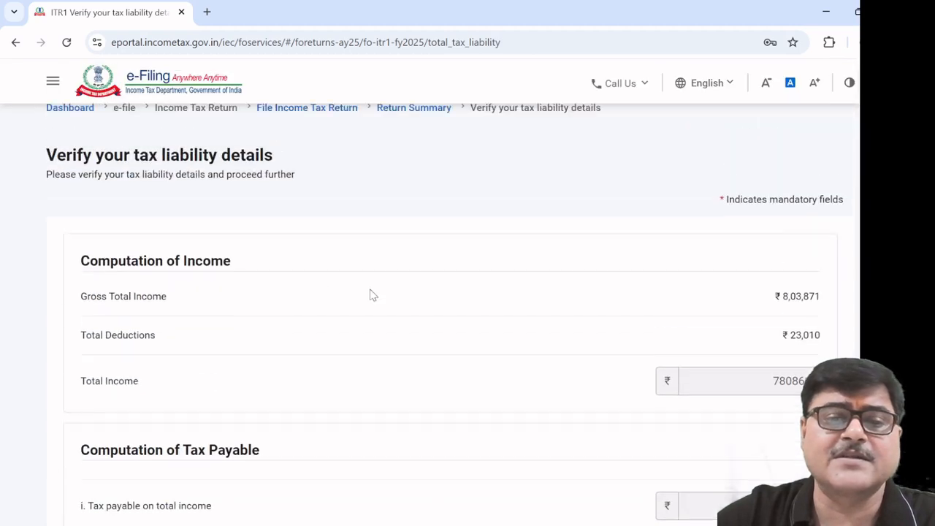
pyautogui.scroll(-10, 368, 296)
pyautogui.scroll(-4, 365, 298)
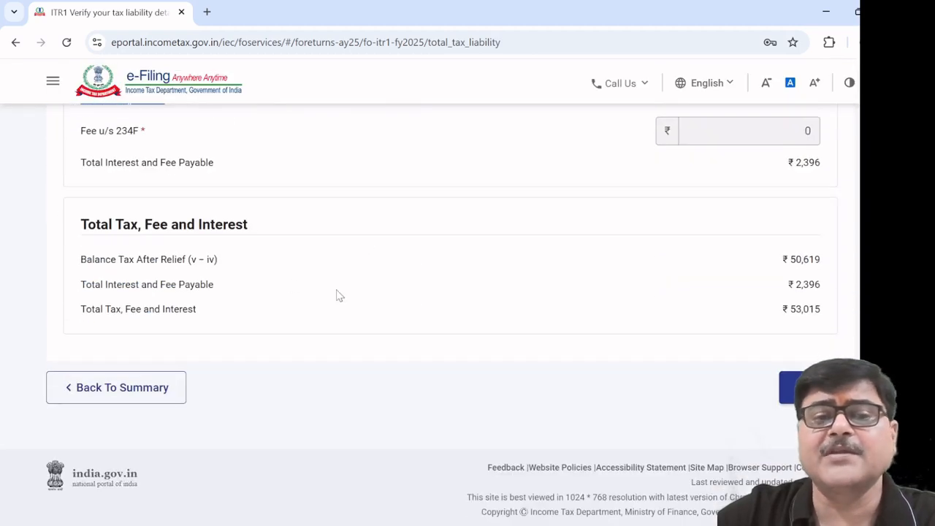
pyautogui.scroll(18, 618, 257)
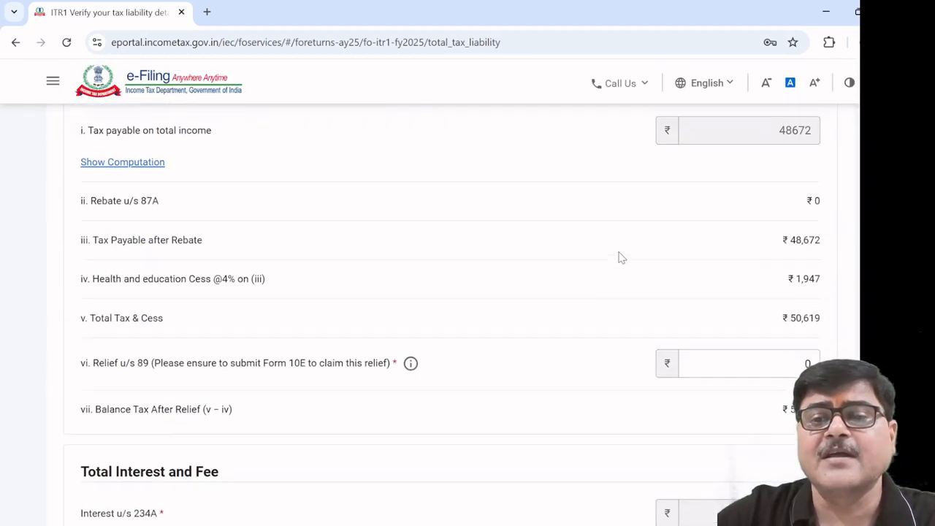
pyautogui.scroll(-15, 618, 257)
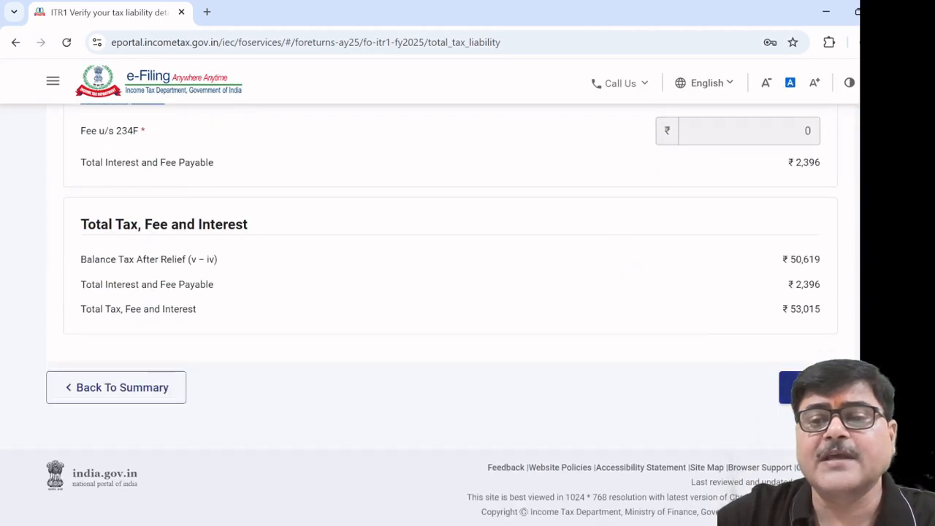
pyautogui.click(789, 387)
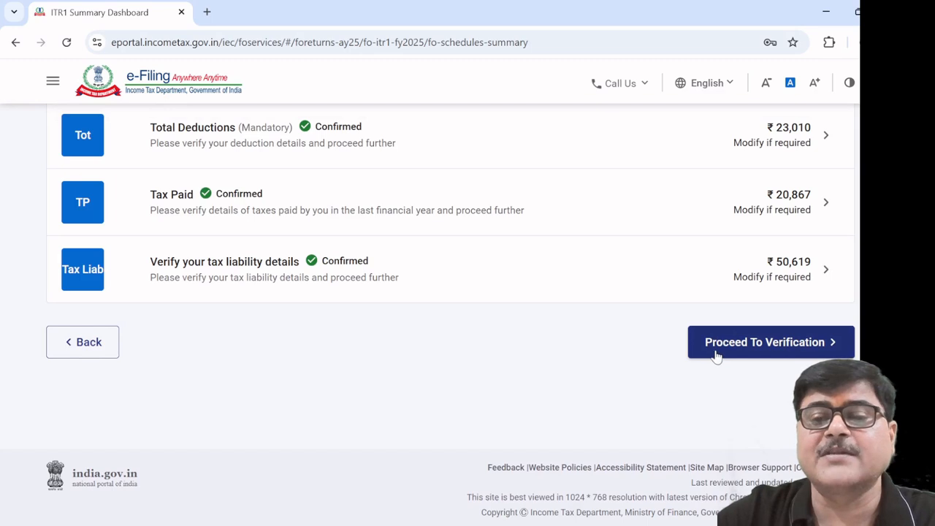